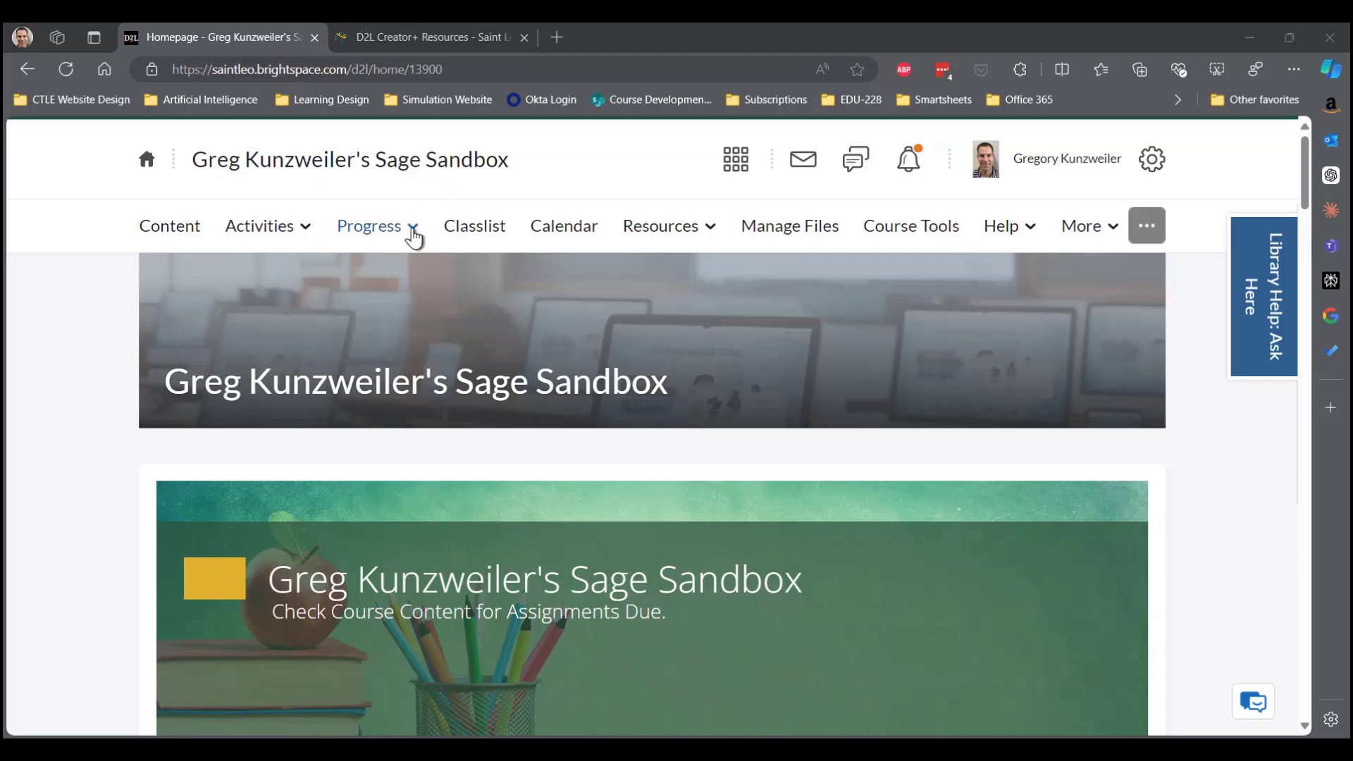
Open the first student's PWP1 submission for evaluation from the course gradebook.
left_click(412, 229)
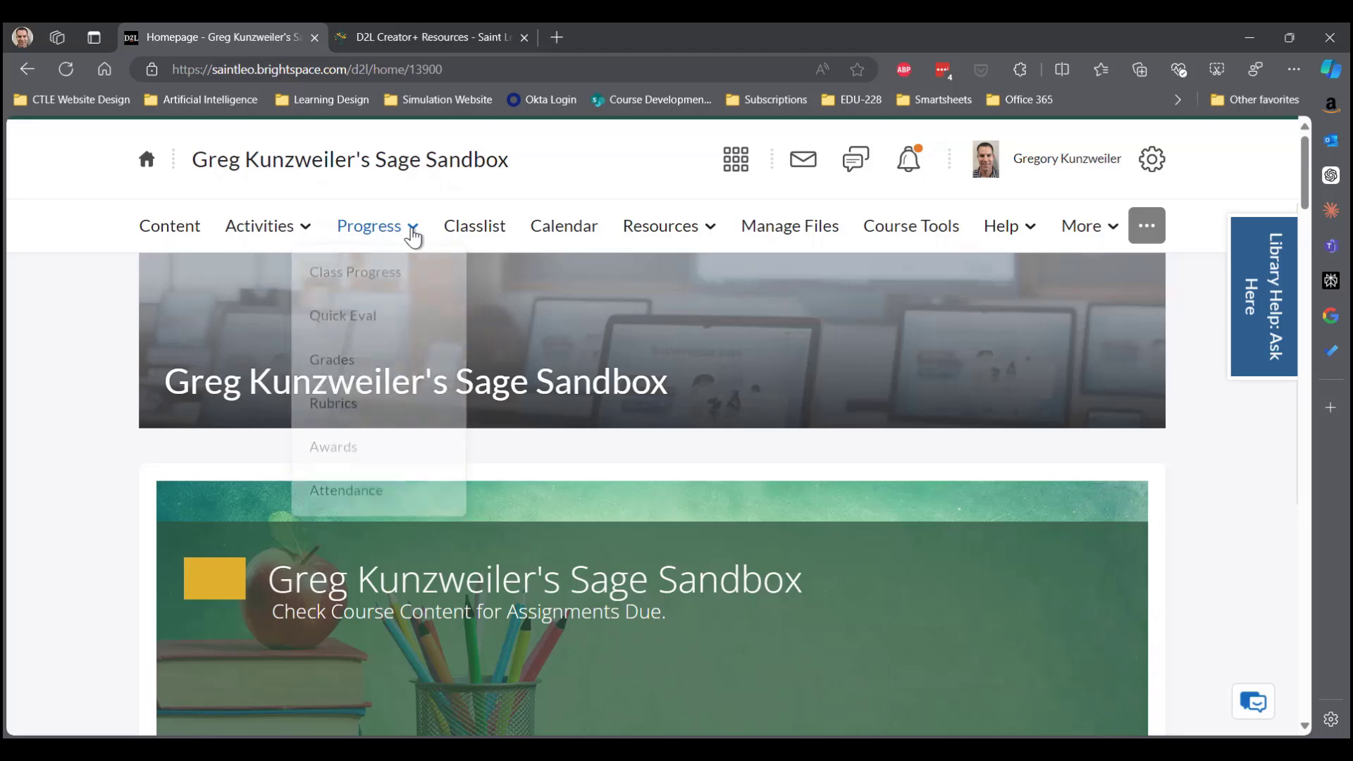
left_click(345, 376)
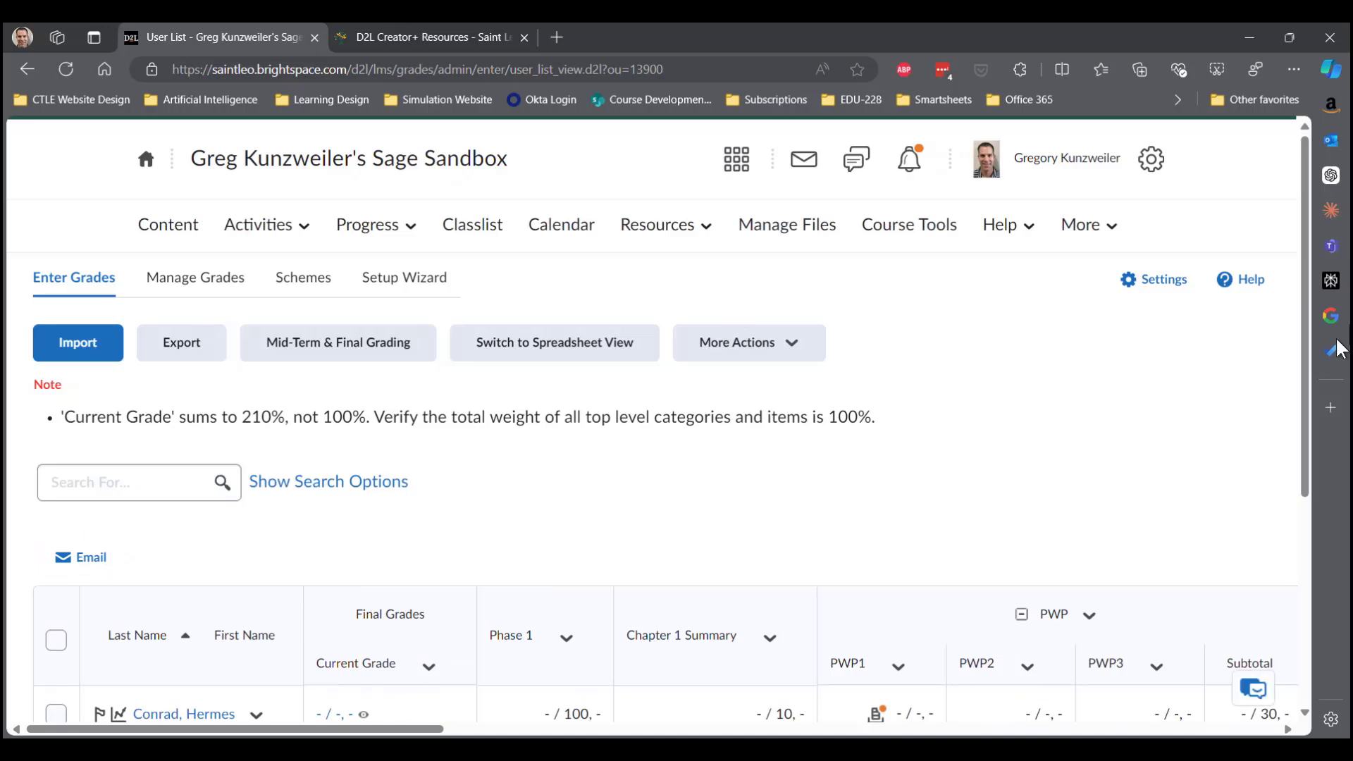
left_click_drag(1305, 350, 1304, 440)
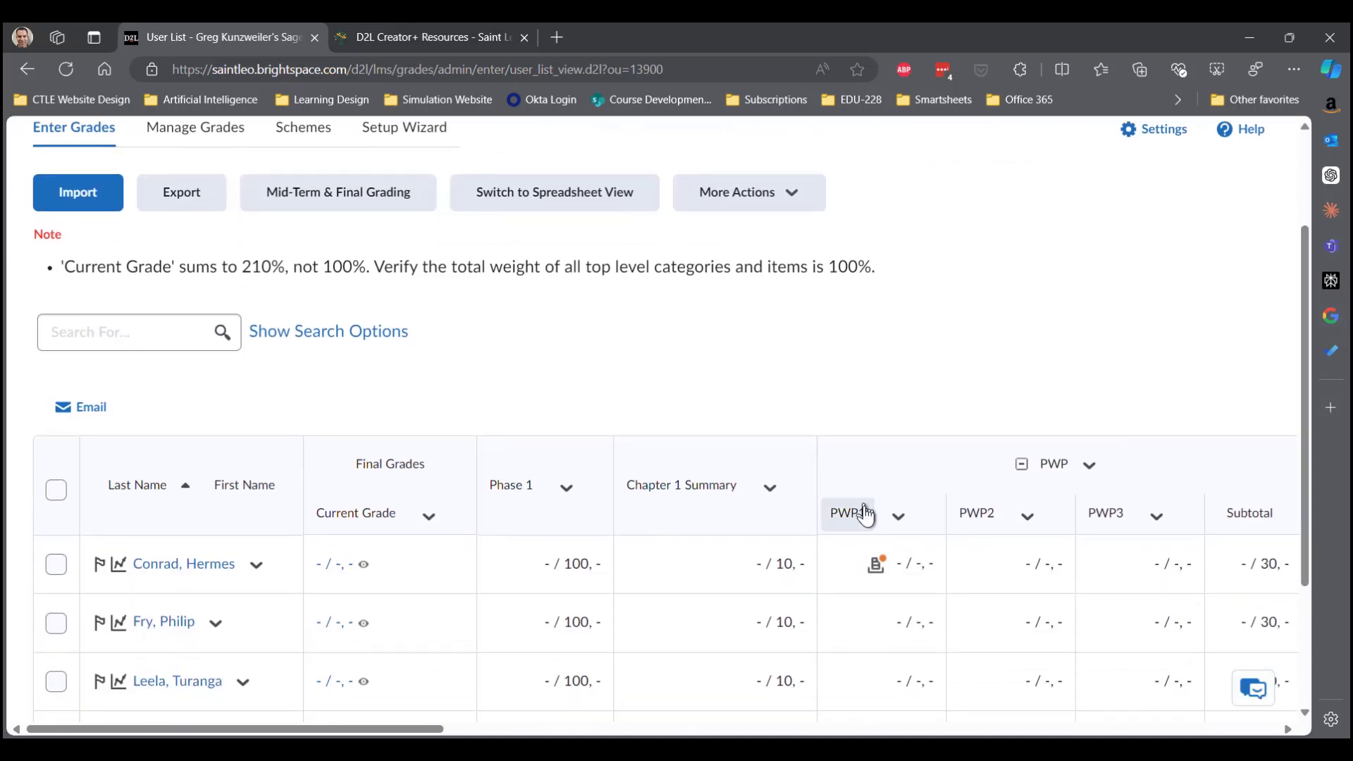
left_click(876, 567)
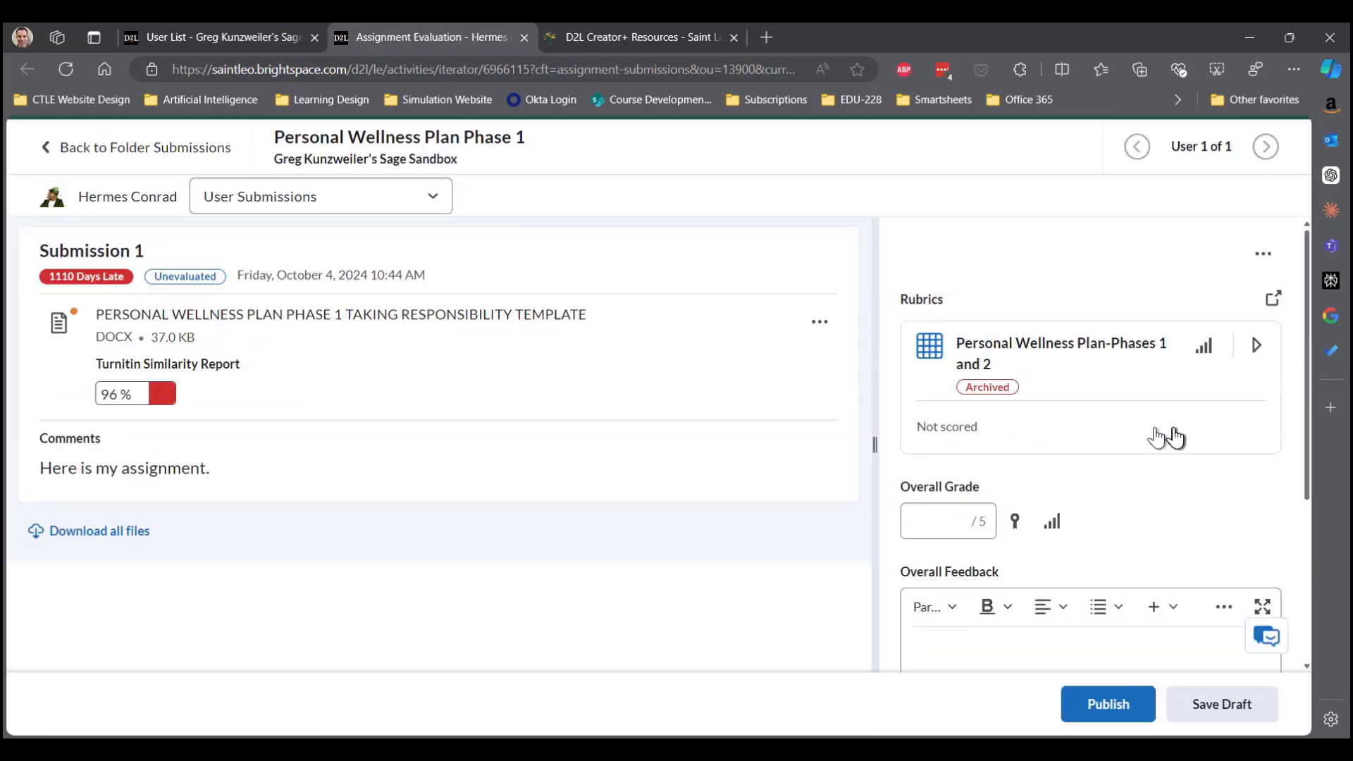
Start adding a video note to the submission's overall feedback with Insert Stuff.
scroll(1299, 459, "down", 4)
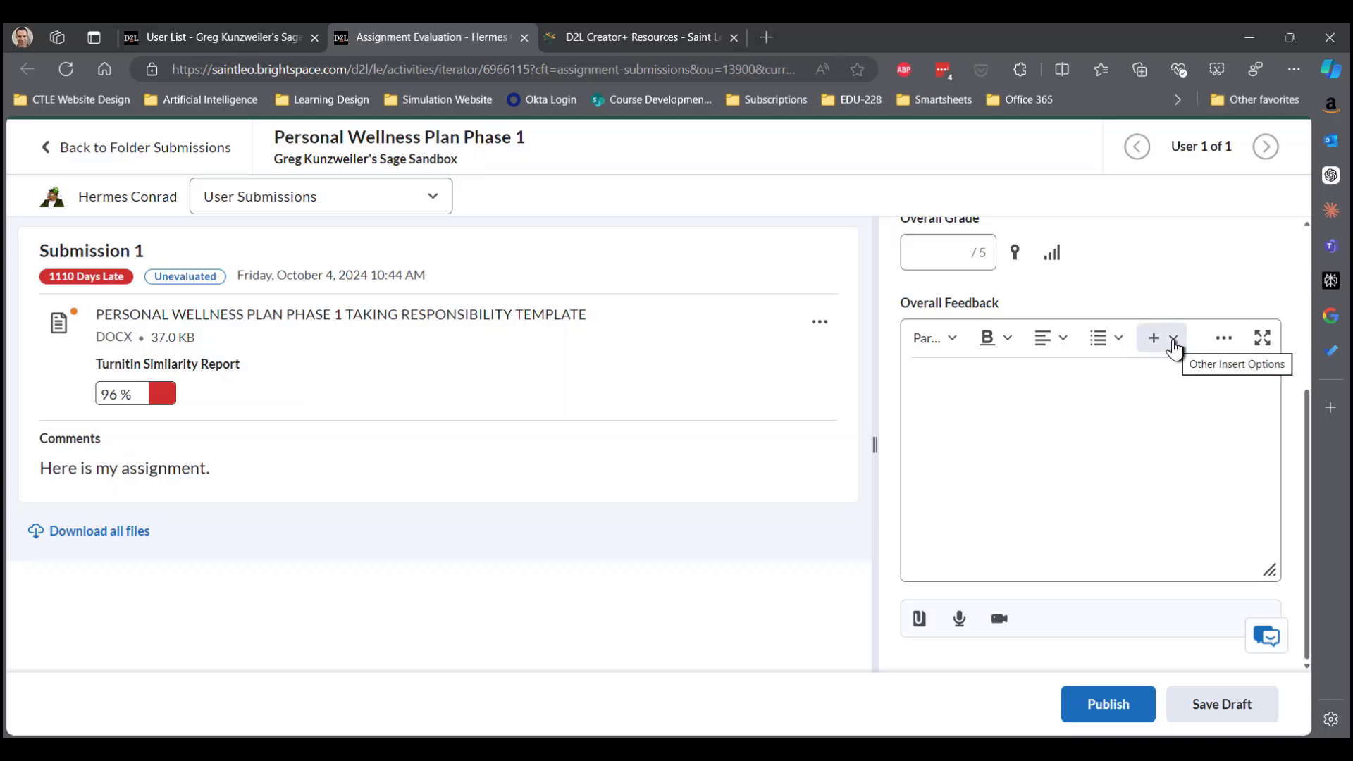
left_click(1171, 346)
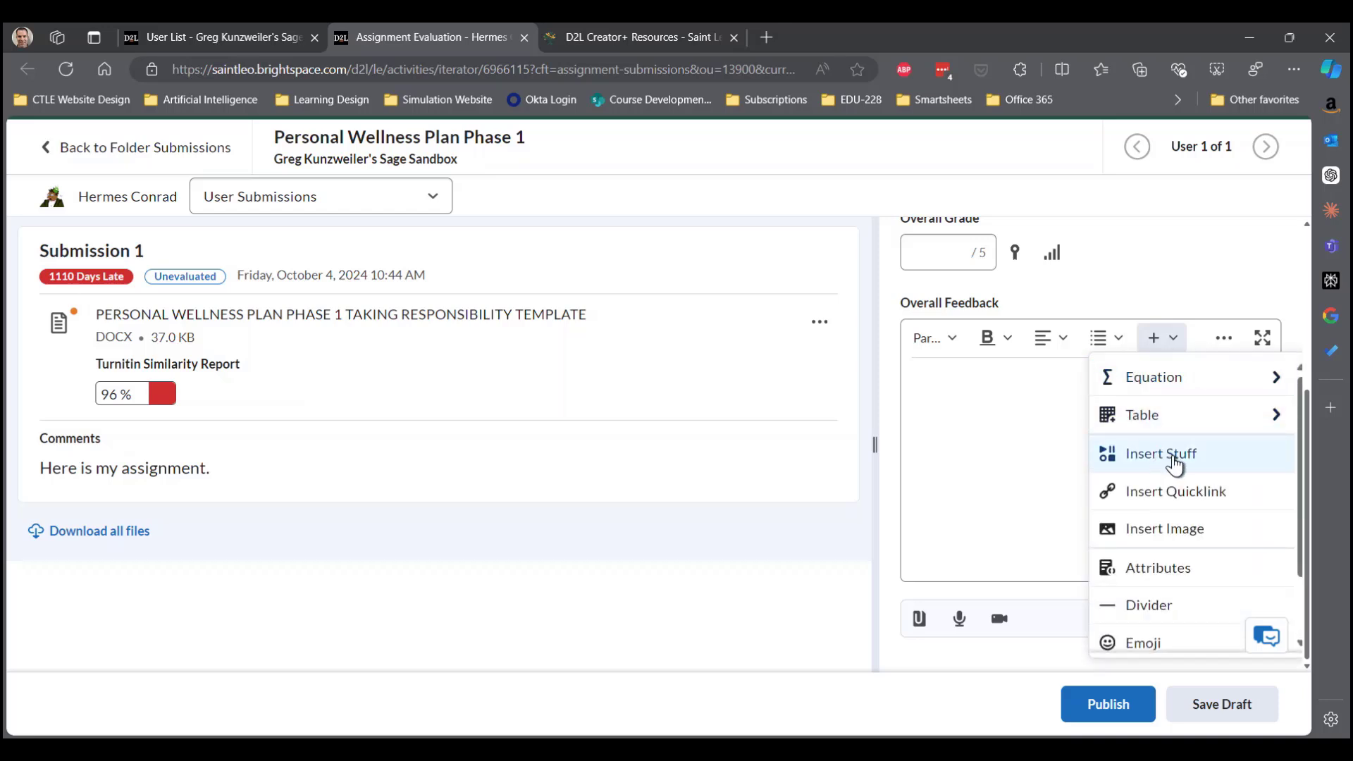
left_click(1174, 462)
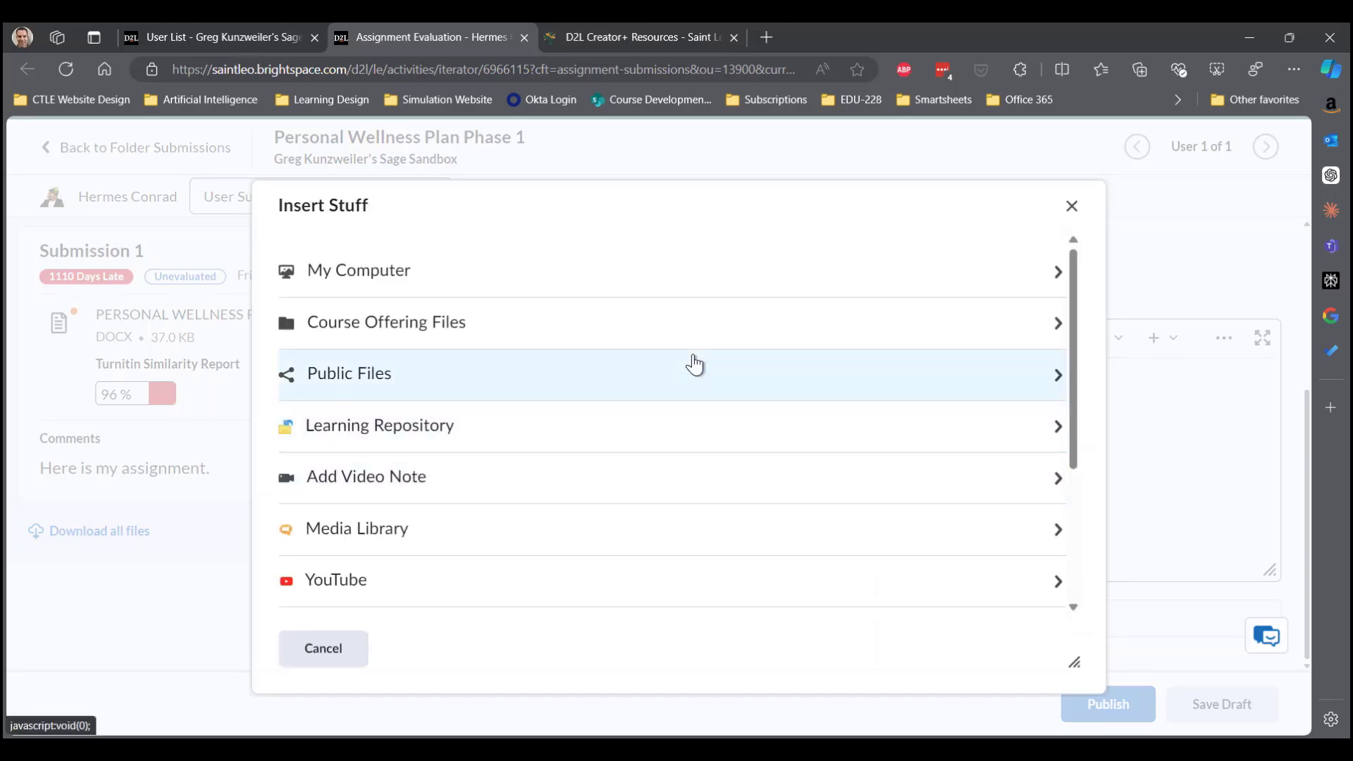
left_click(414, 485)
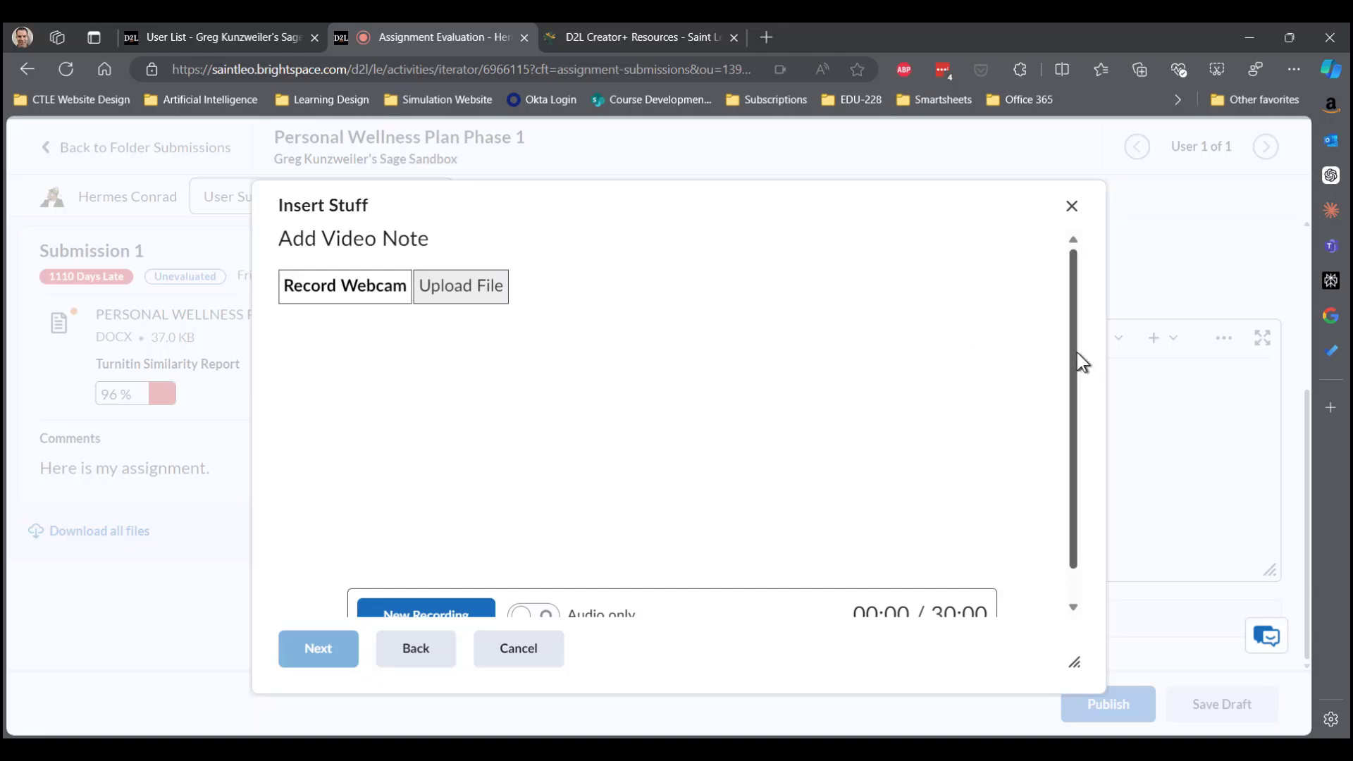
Record a webcam video note about 7 seconds long with both picture and sound.
left_click_drag(1078, 360, 1078, 374)
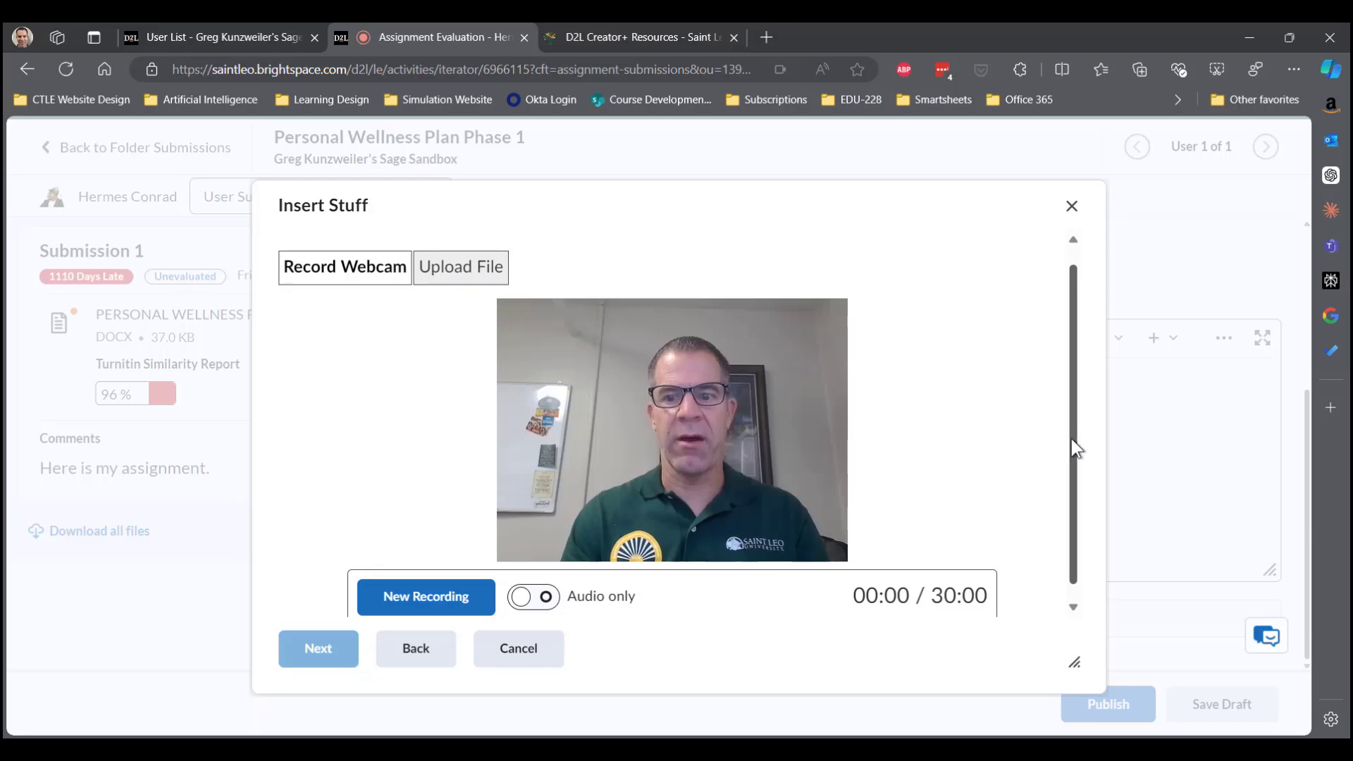
left_click_drag(1072, 440, 1072, 454)
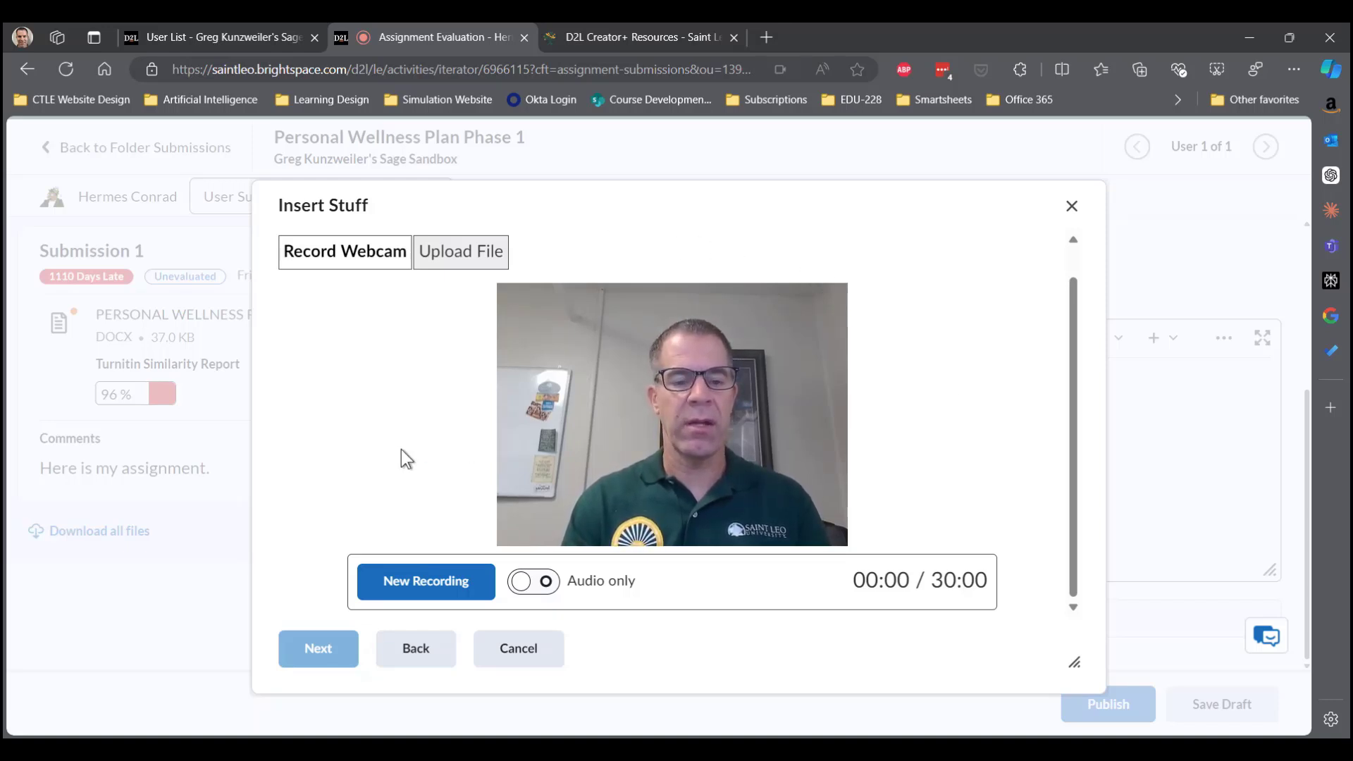
left_click(445, 586)
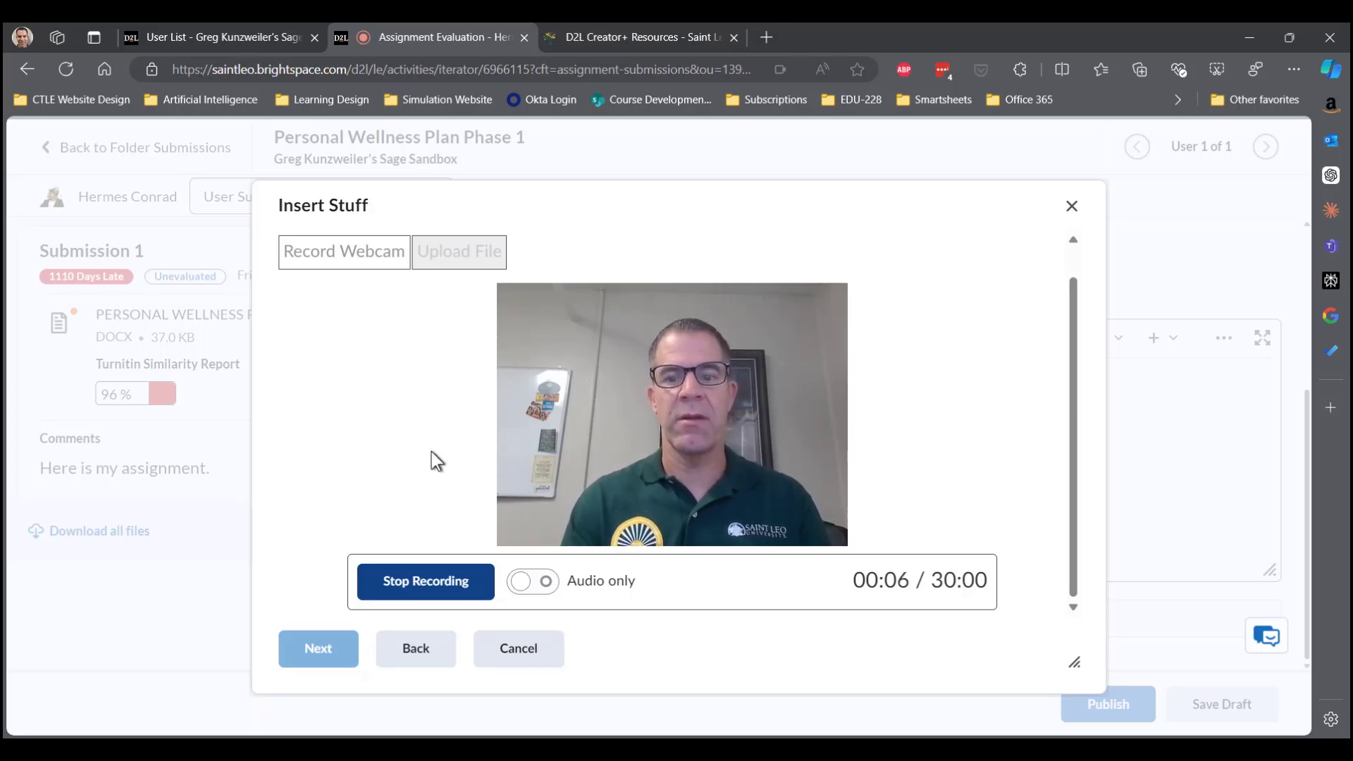
left_click(426, 582)
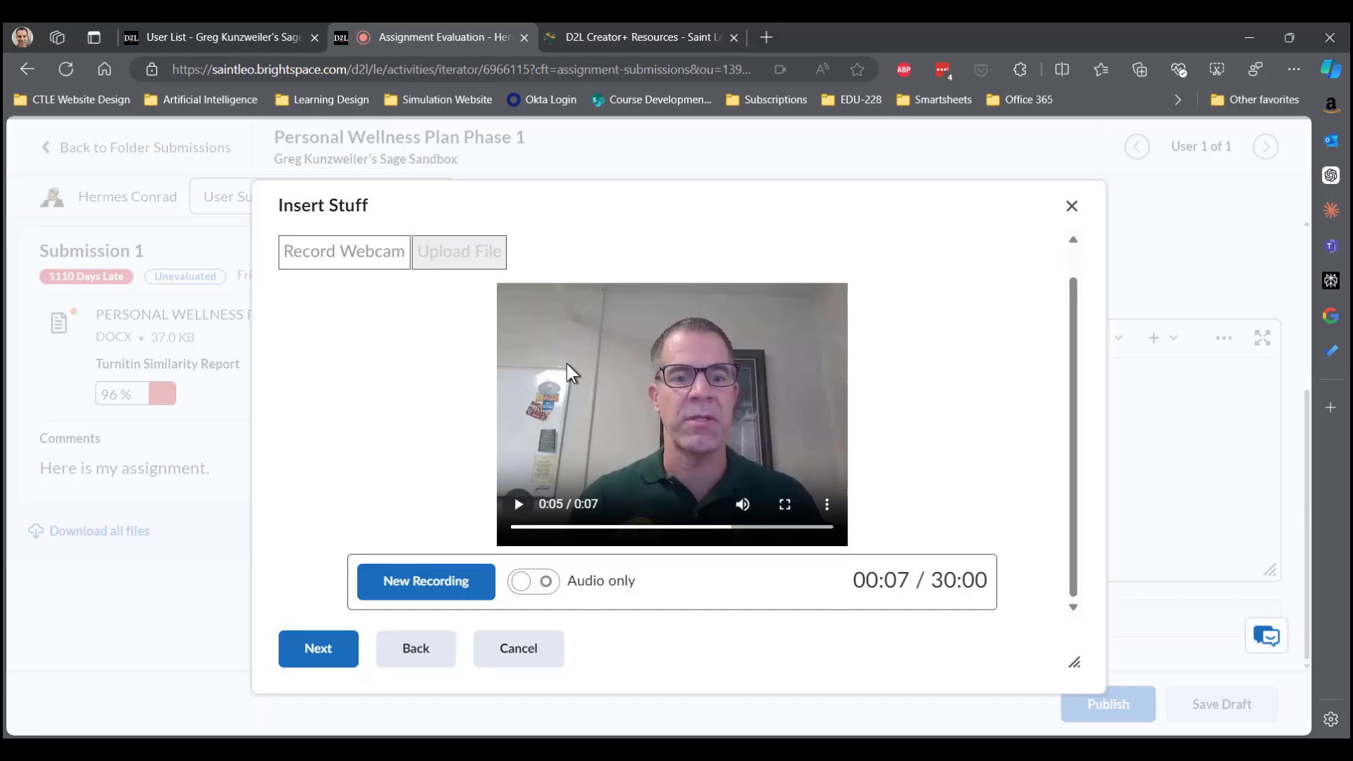
Title the video note with the instructor's first name and "Test video one - Feedback", and insert it into the overall feedback.
left_click(321, 652)
left_click(458, 352)
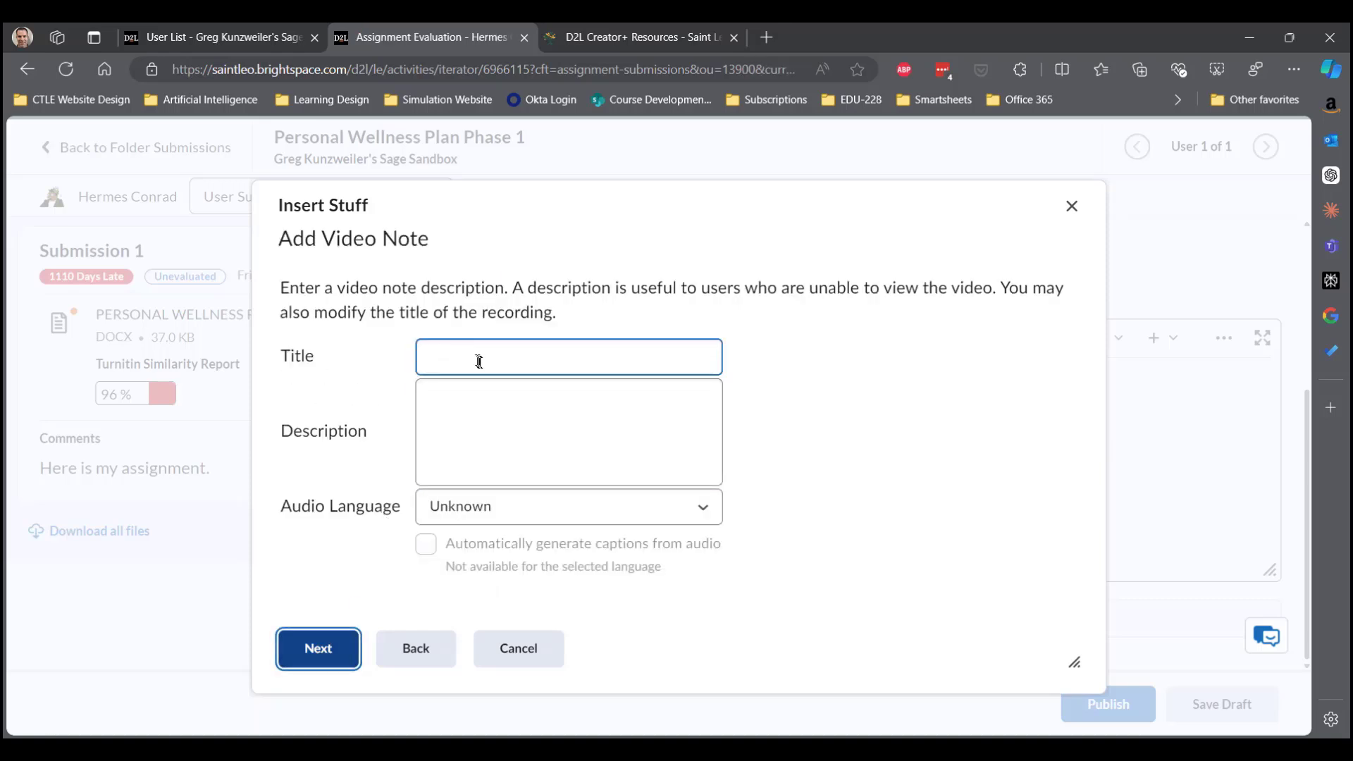
left_click(478, 359)
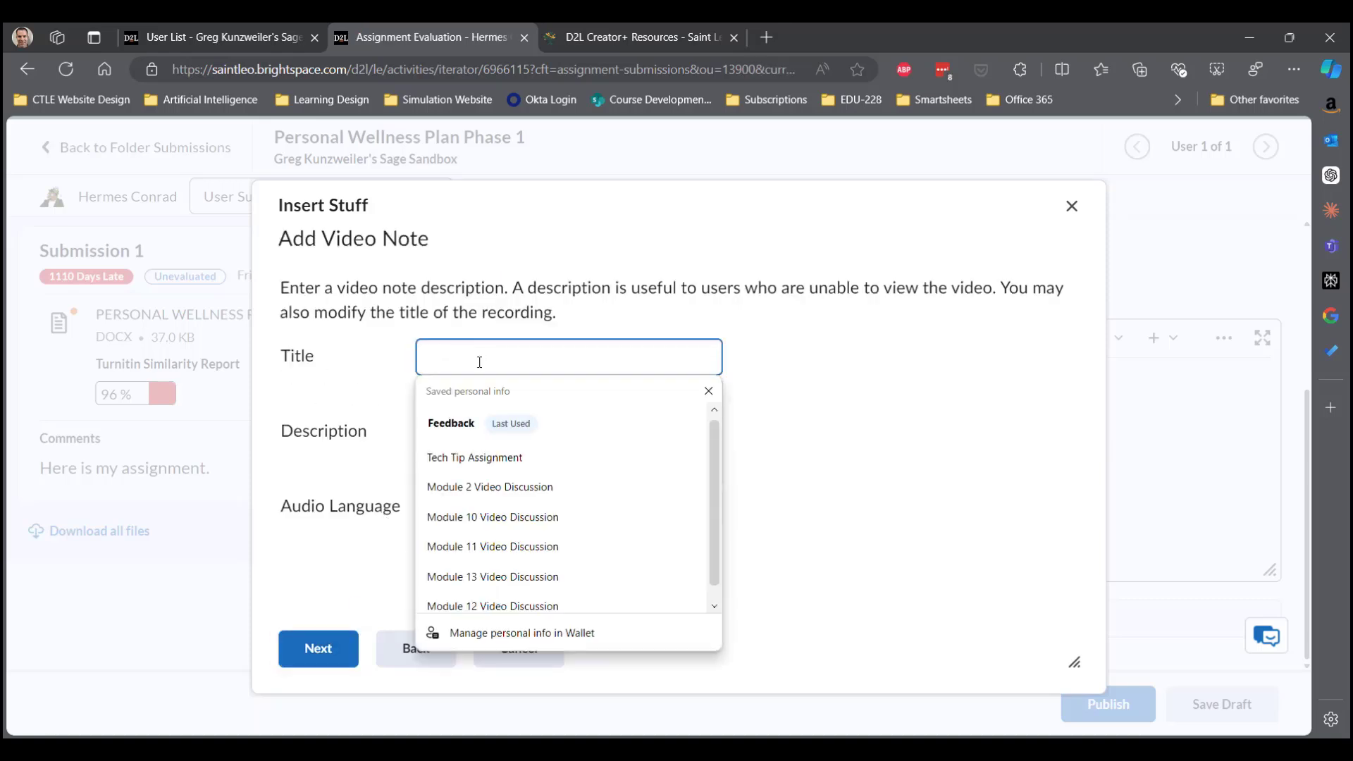
type("Greg - Test video one - Feedback")
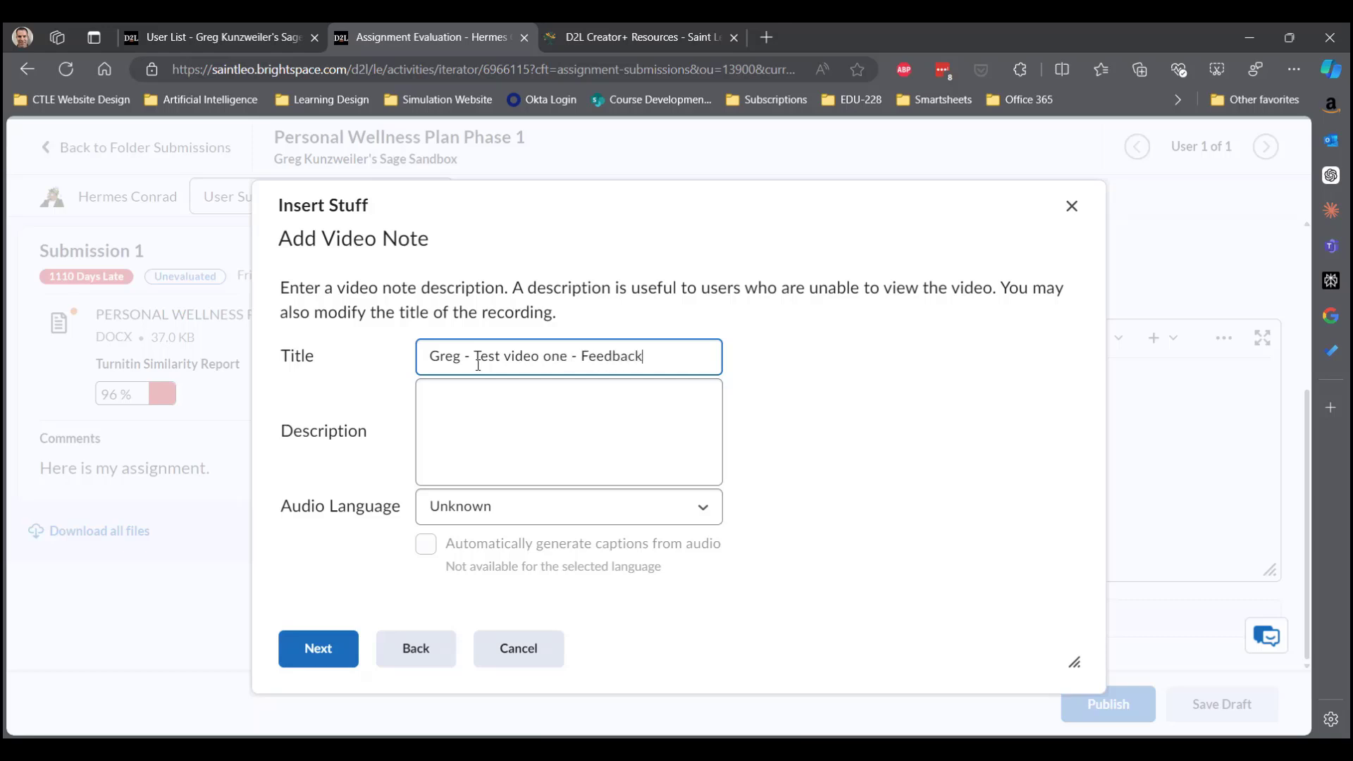
left_click(553, 408)
left_click(326, 649)
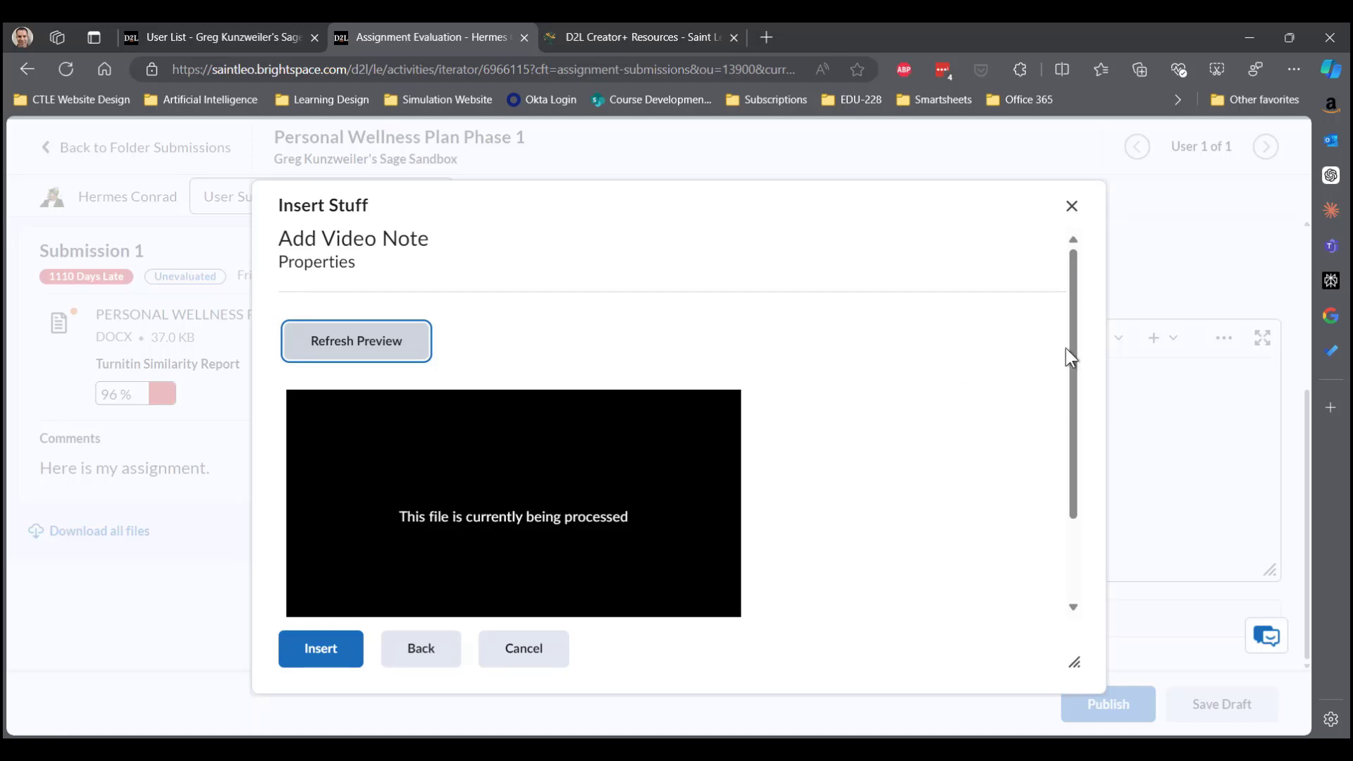
left_click_drag(1074, 368, 1072, 431)
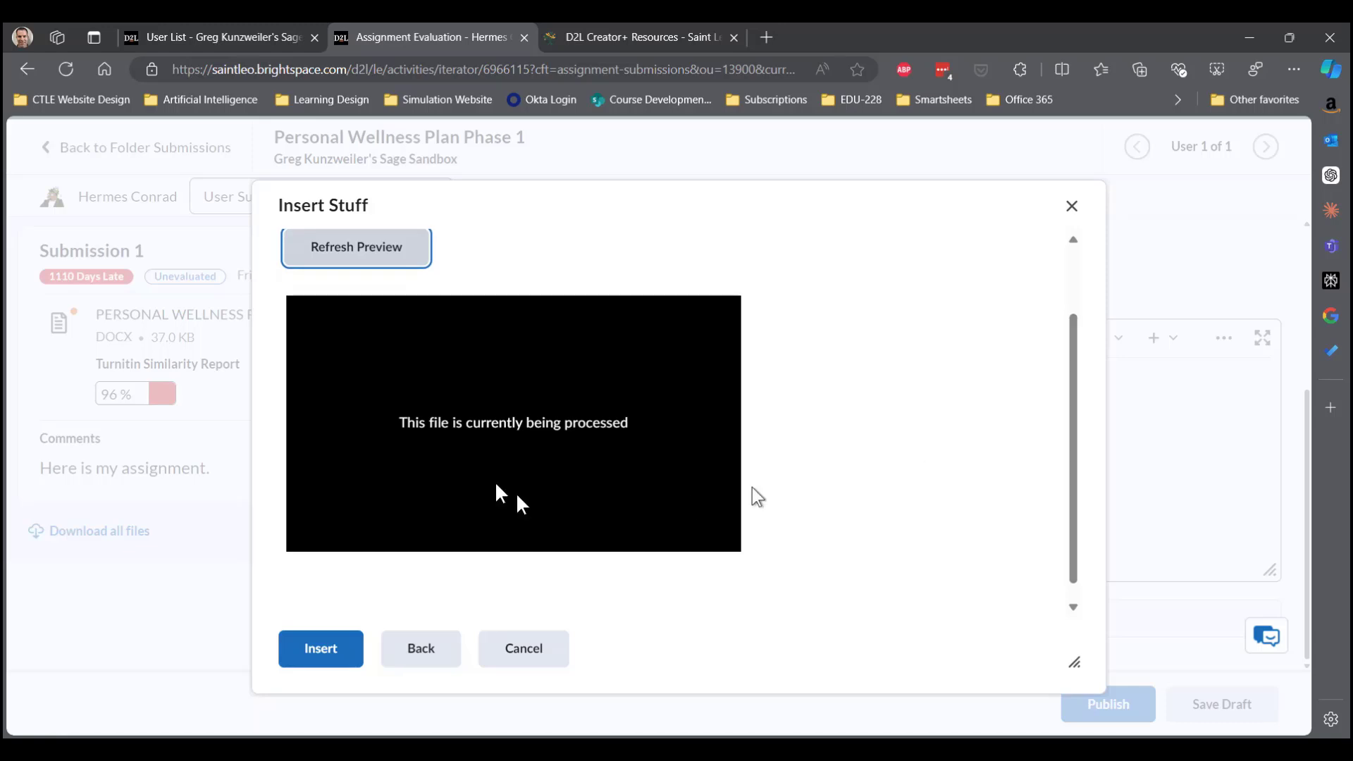
left_click(324, 651)
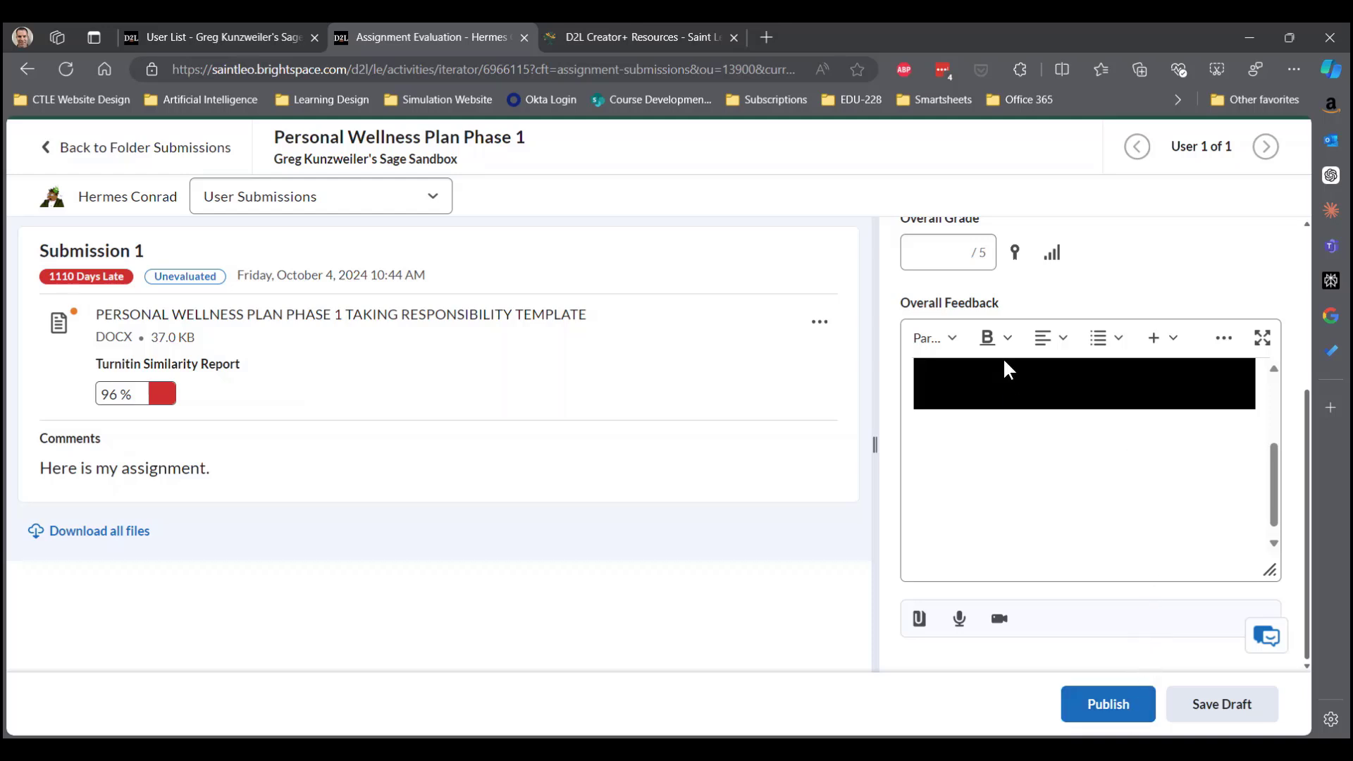
Publish the evaluation without scoring the rubric criteria and close the submission's evaluation page.
left_click(1110, 708)
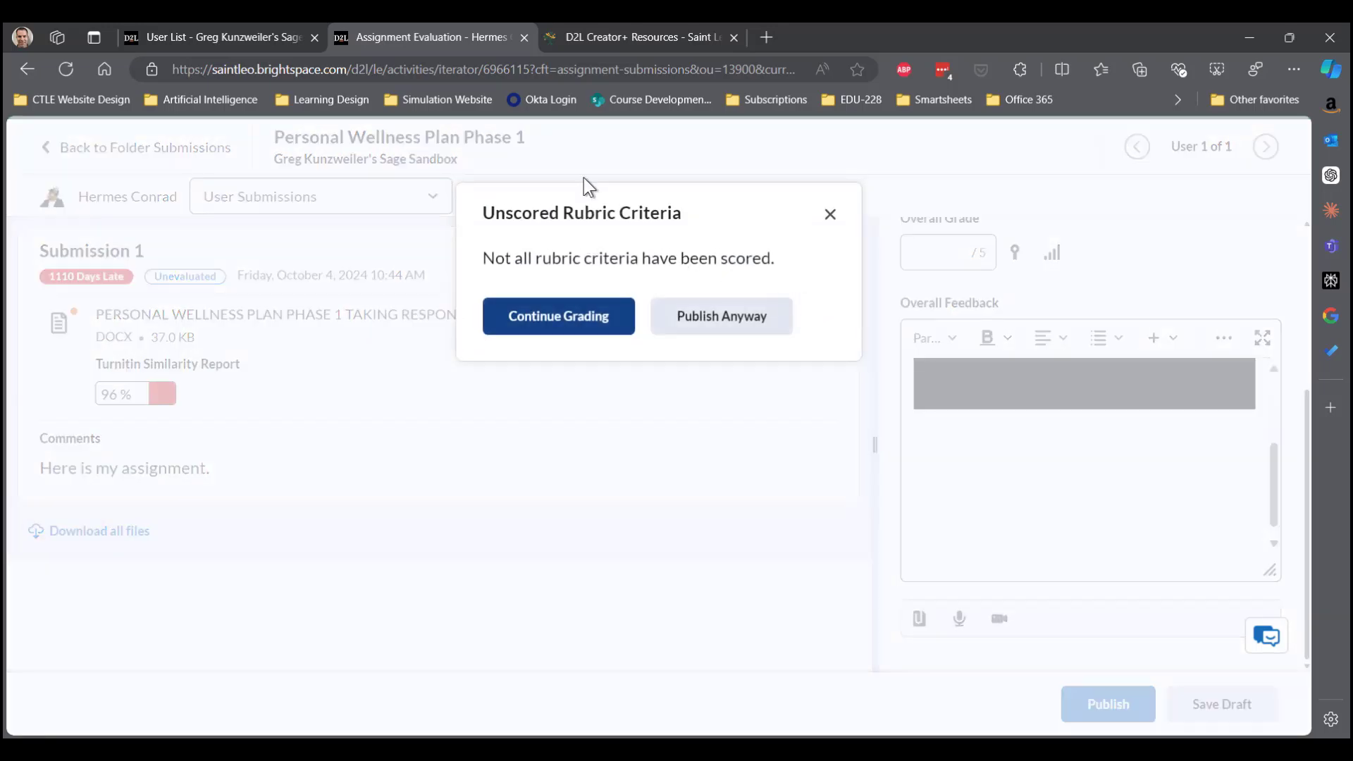
left_click(741, 327)
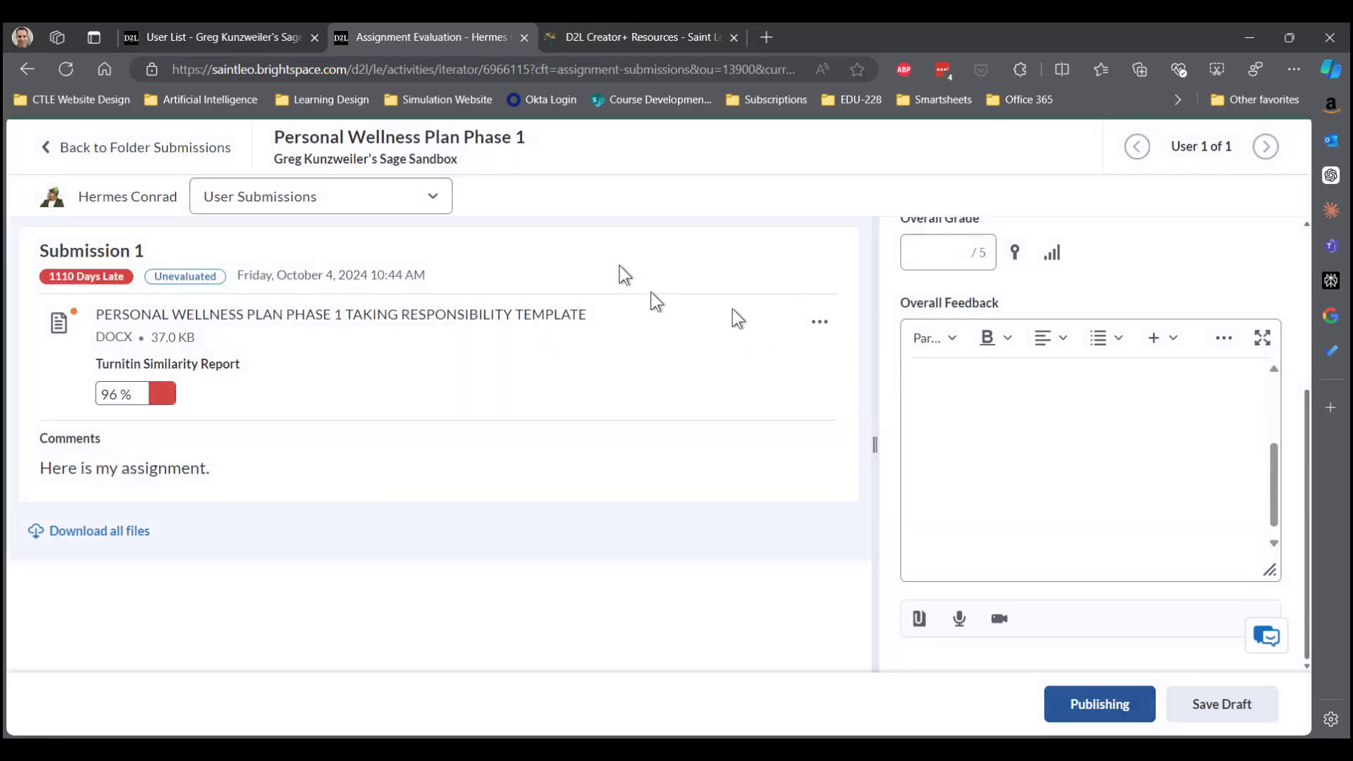
left_click(523, 37)
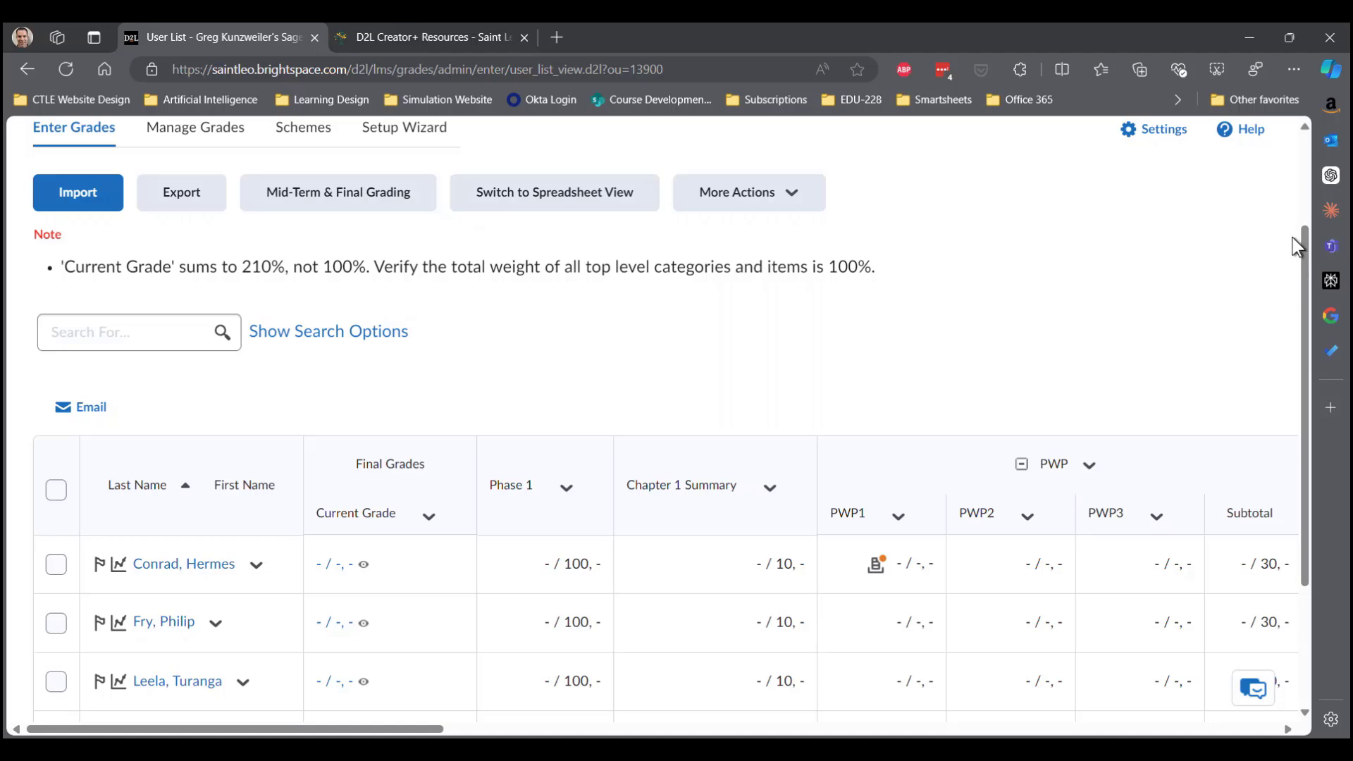
Open a new recording in the course's Media Library and review its camera and audio inputs, keeping the current devices.
scroll(1312, 246, "up", 2)
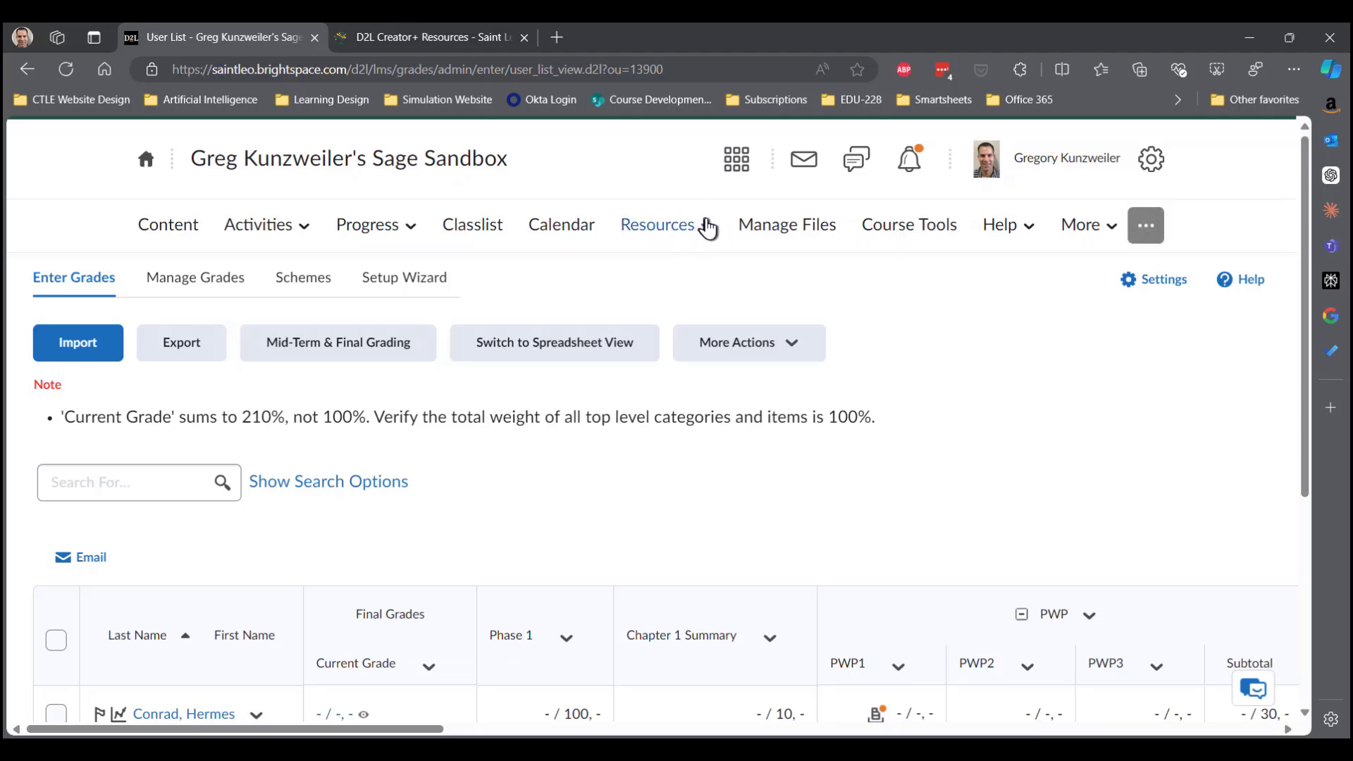
left_click(703, 229)
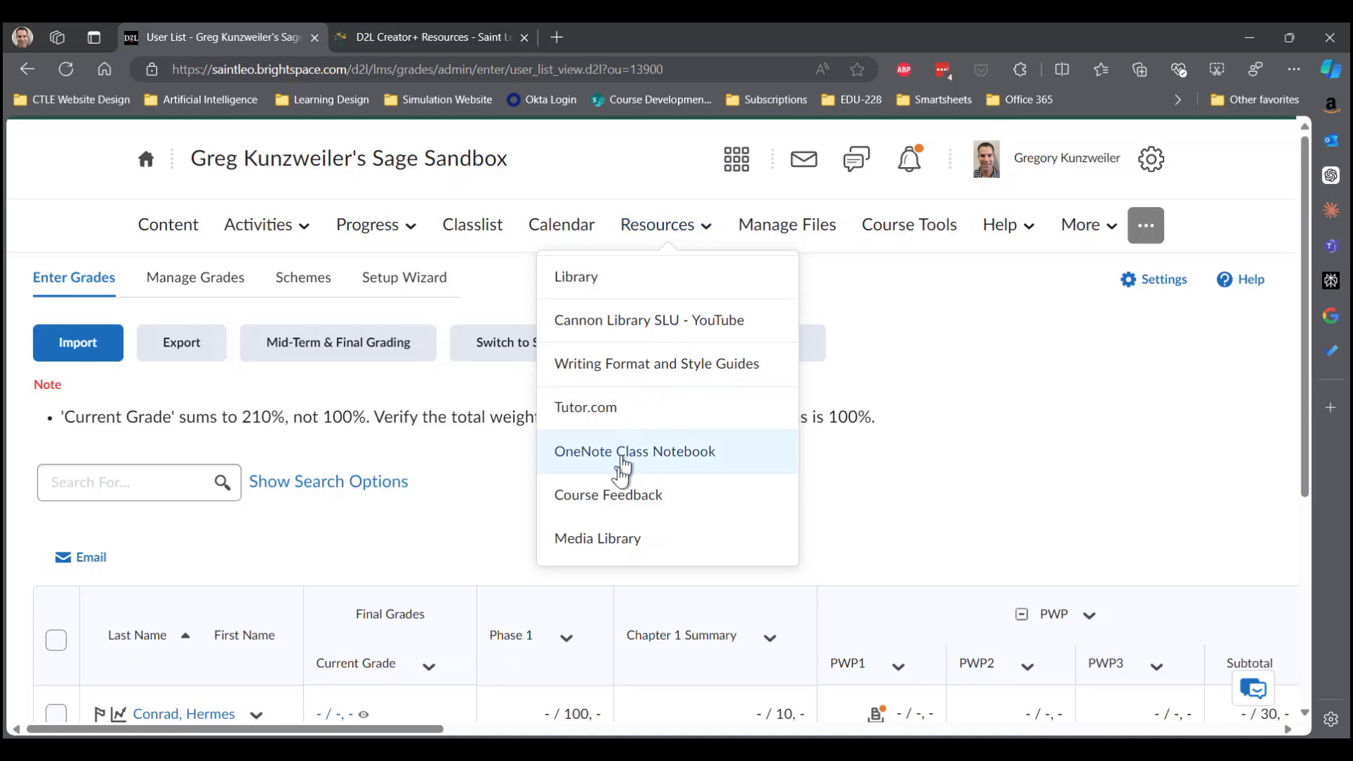
left_click(607, 539)
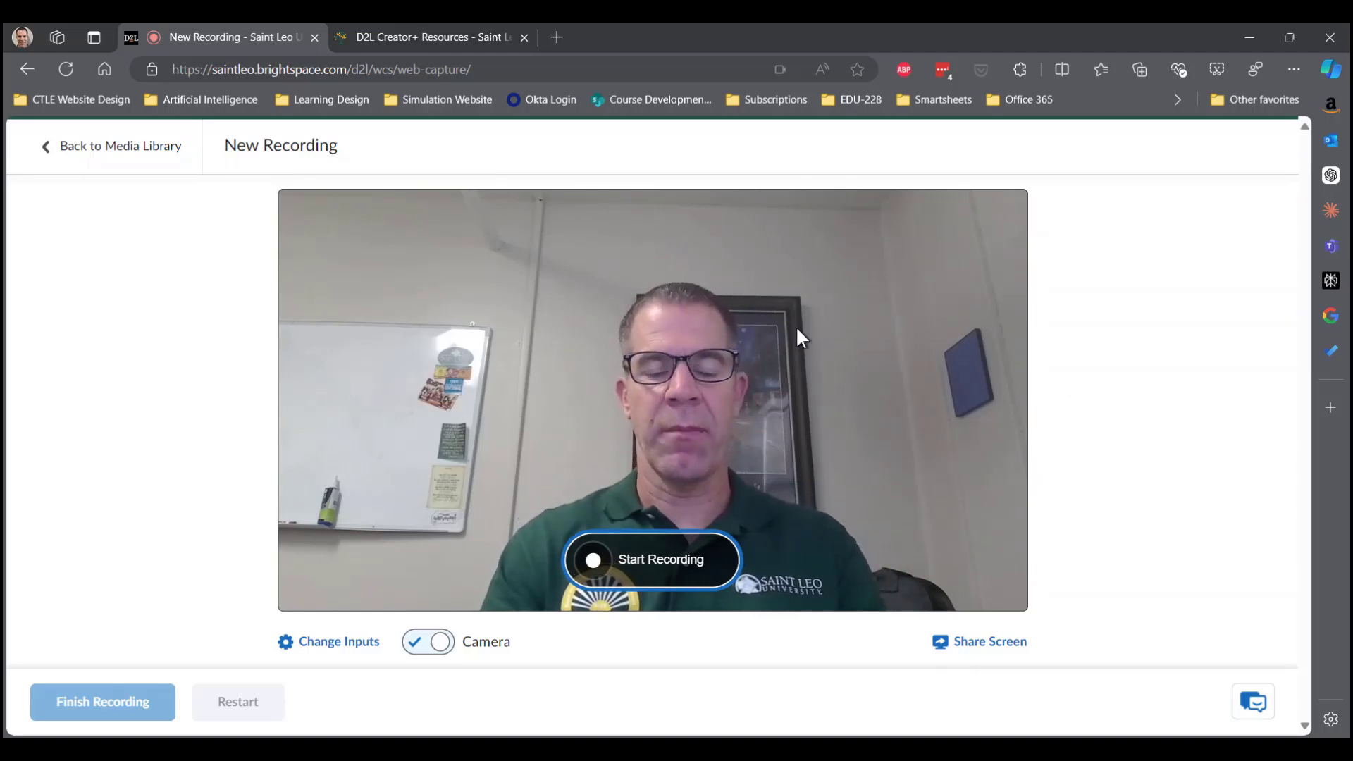
left_click(362, 643)
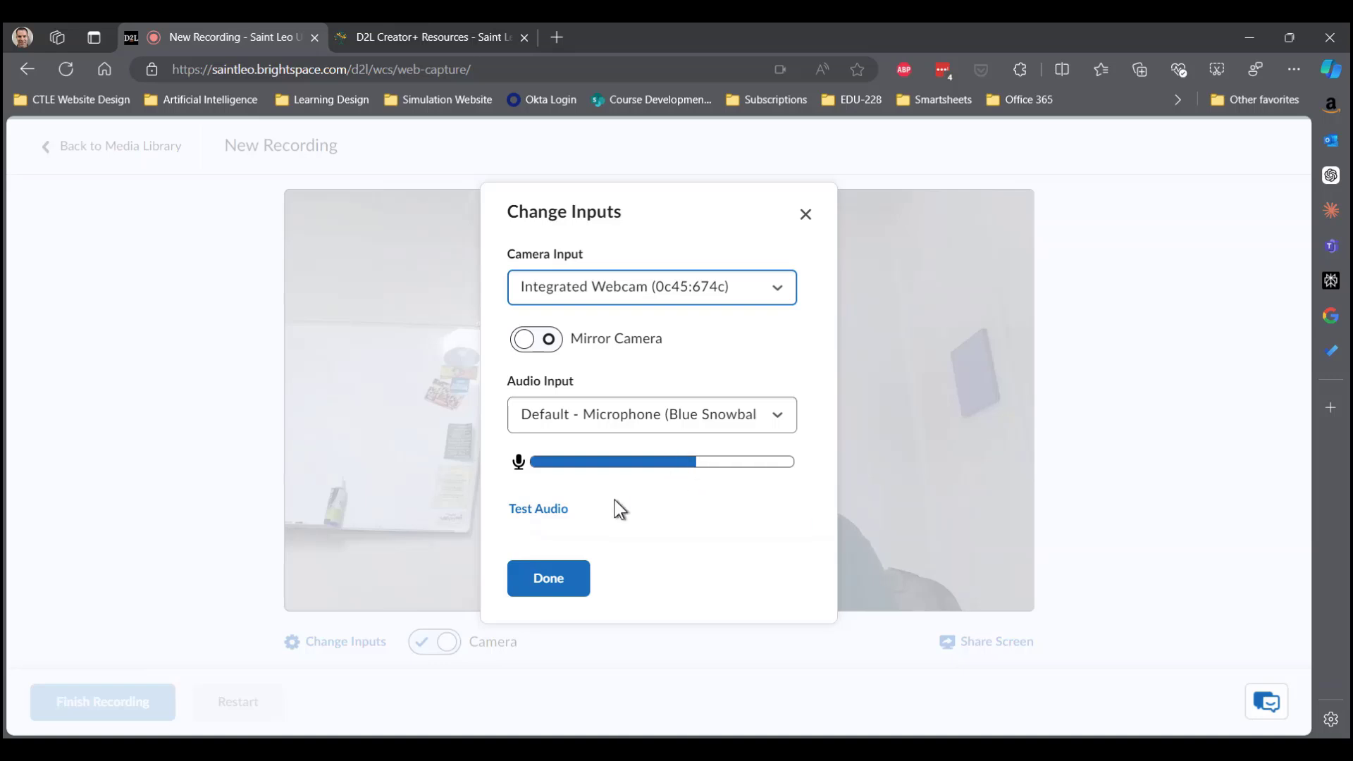
left_click(571, 587)
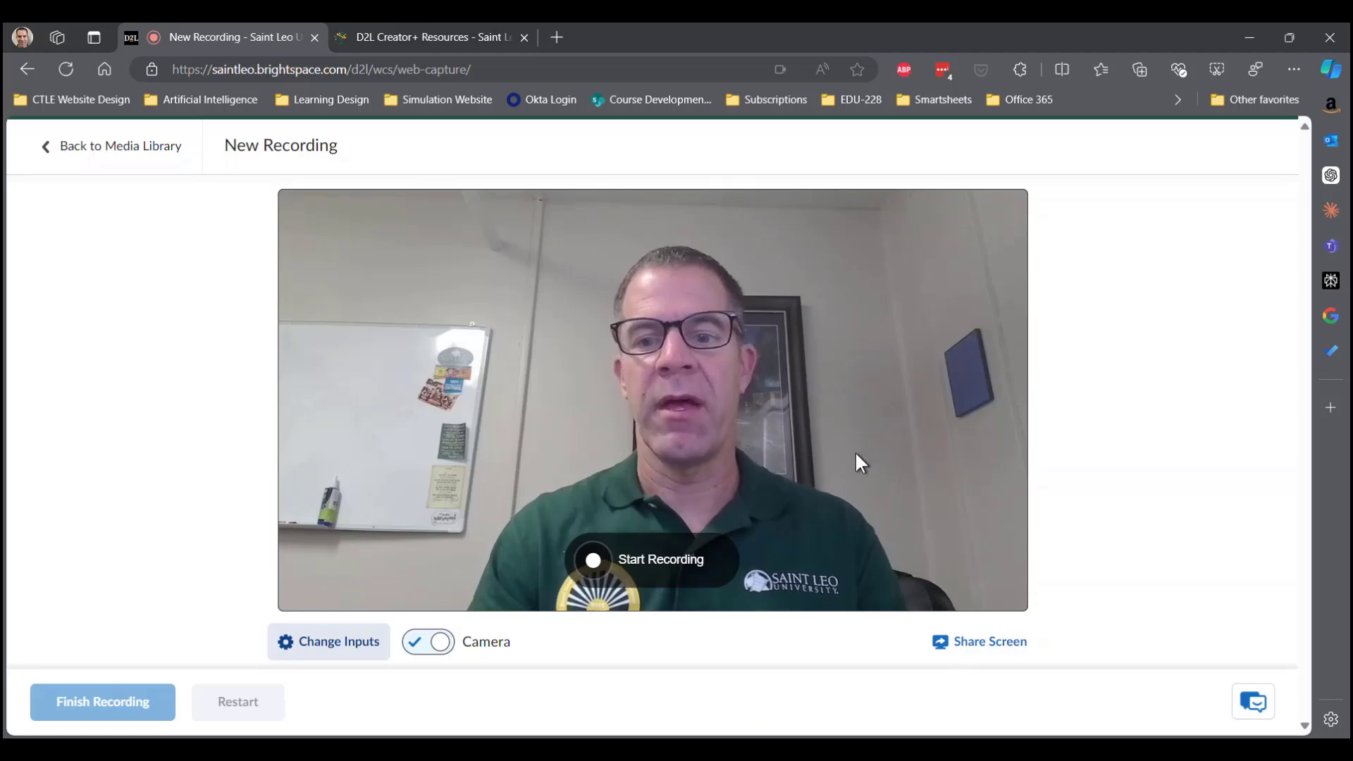
Share the "D2L Creator+ Resources" browser tab as the screen source for the new recording.
left_click(989, 653)
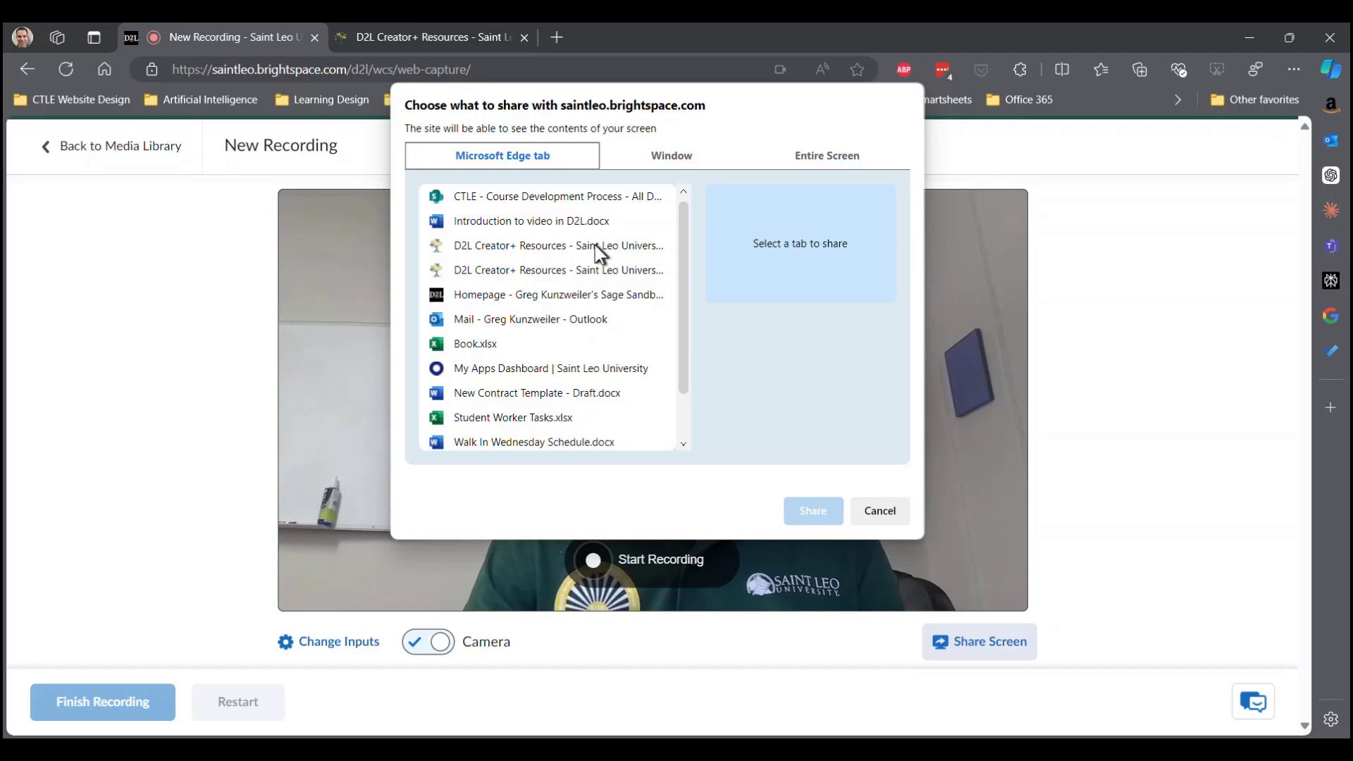
left_click(539, 248)
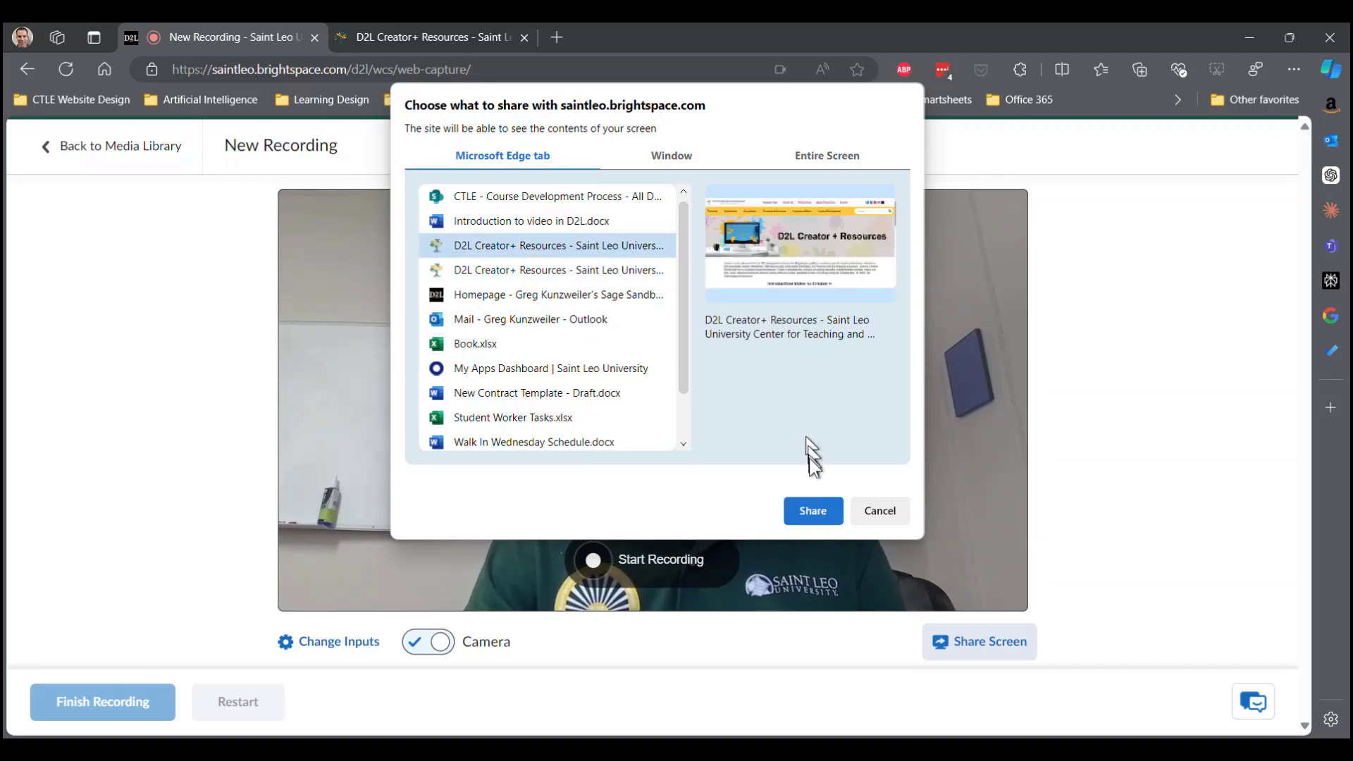
left_click(812, 511)
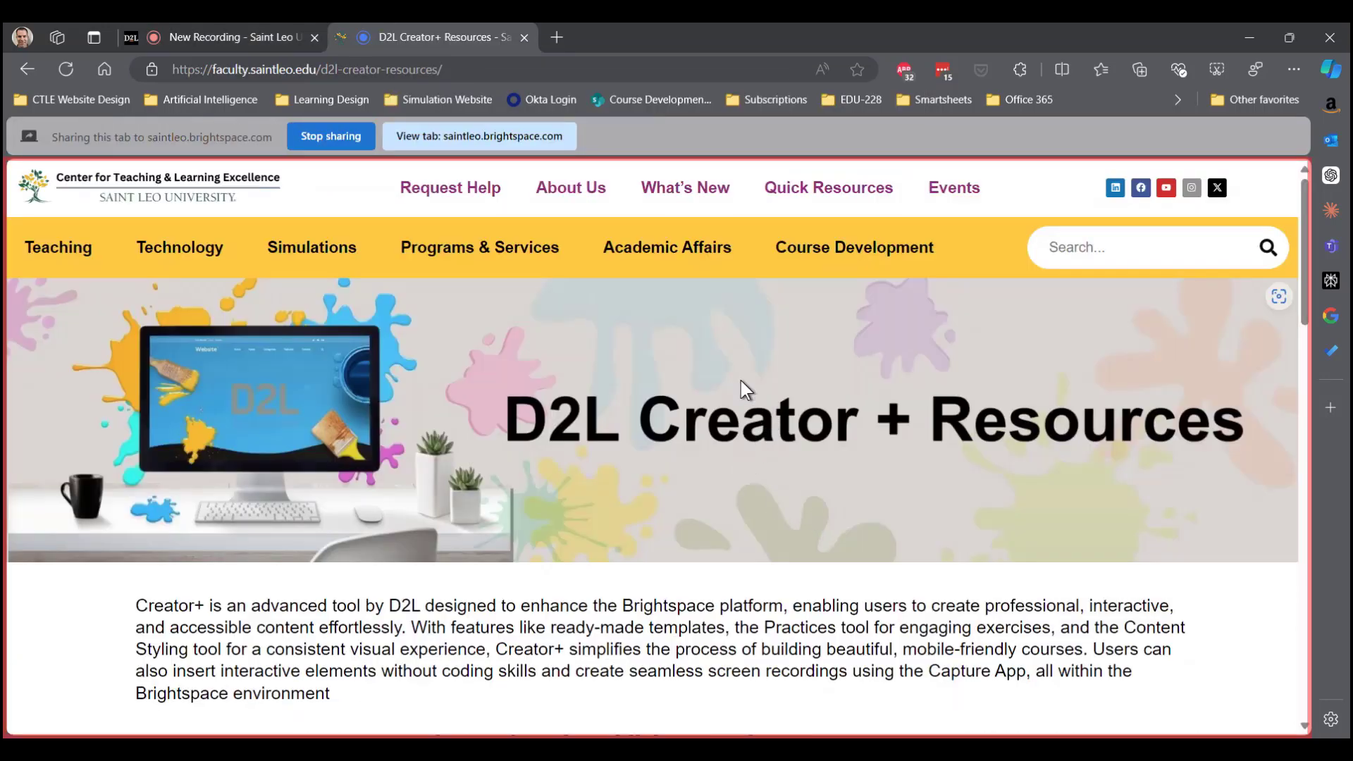
Look through the shared Creator+ page's introduction video, learning resources and additional video resources, and return towards its introduction.
mouse_move(741, 264)
left_click_drag(1308, 288, 1305, 321)
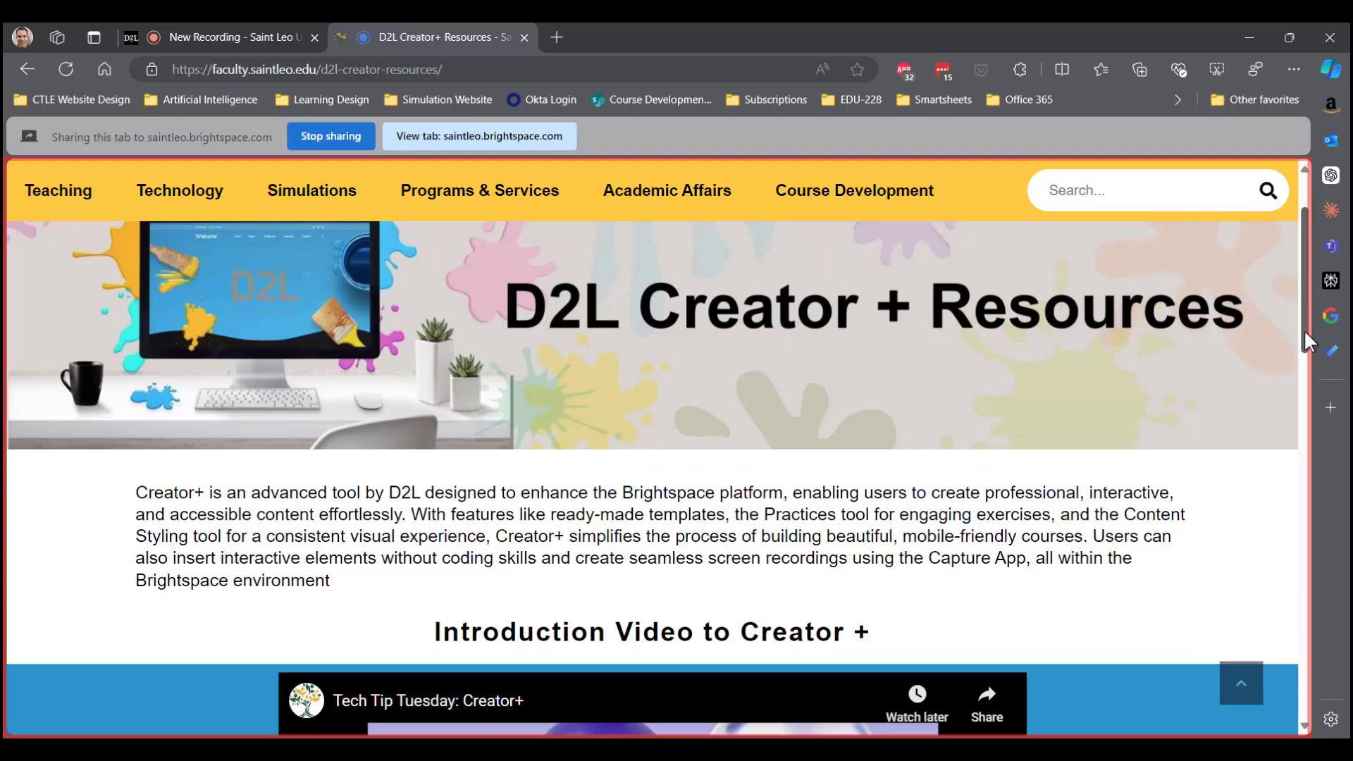
left_click_drag(1303, 328, 1321, 430)
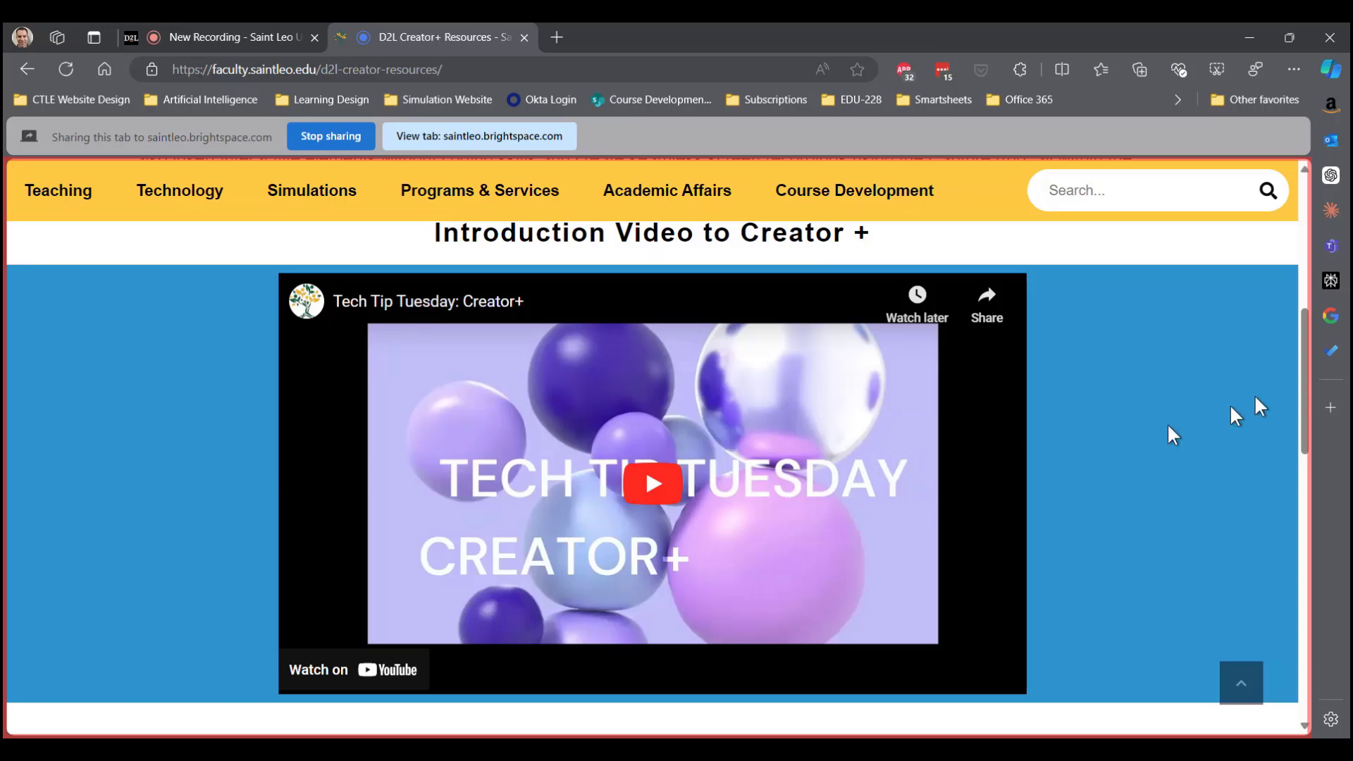
left_click_drag(1300, 422, 1323, 538)
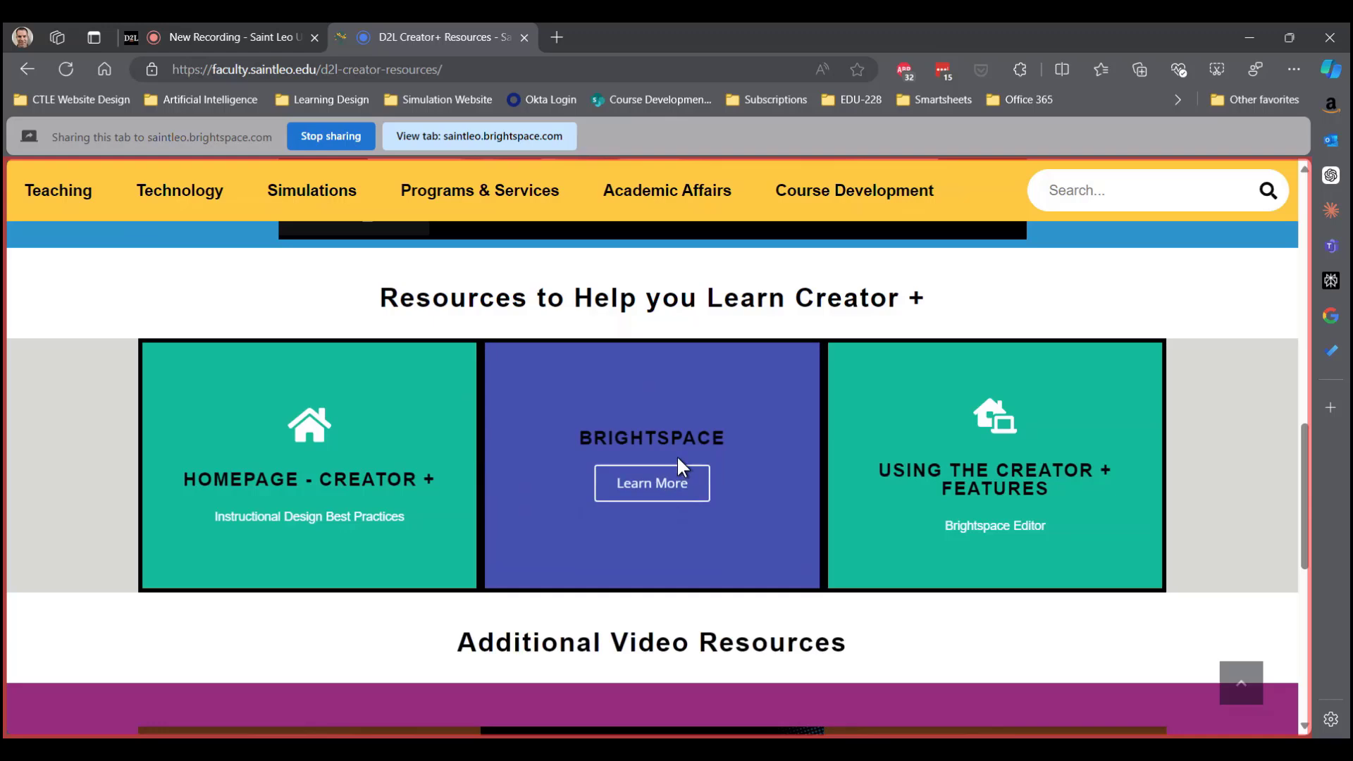
mouse_move(423, 466)
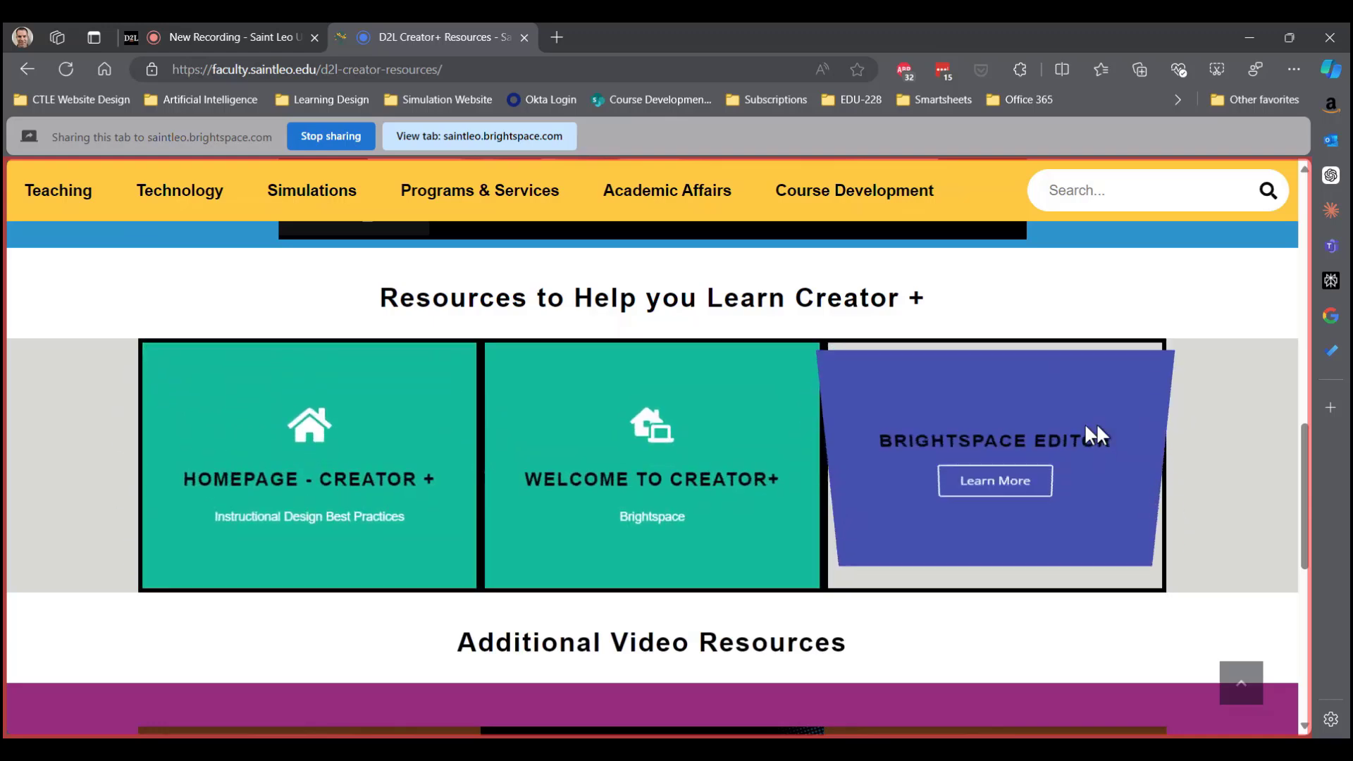
scroll(1307, 472, "down", 5)
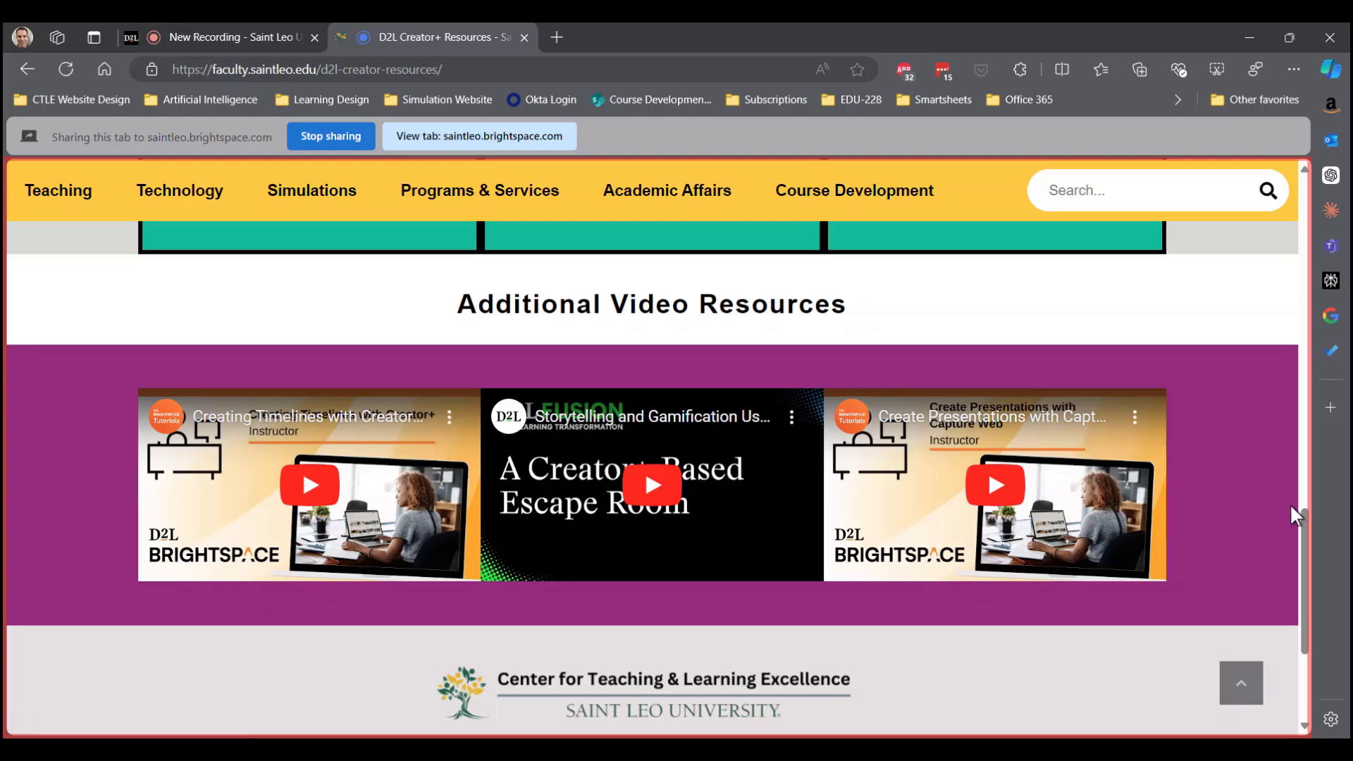
left_click_drag(1307, 532, 1311, 295)
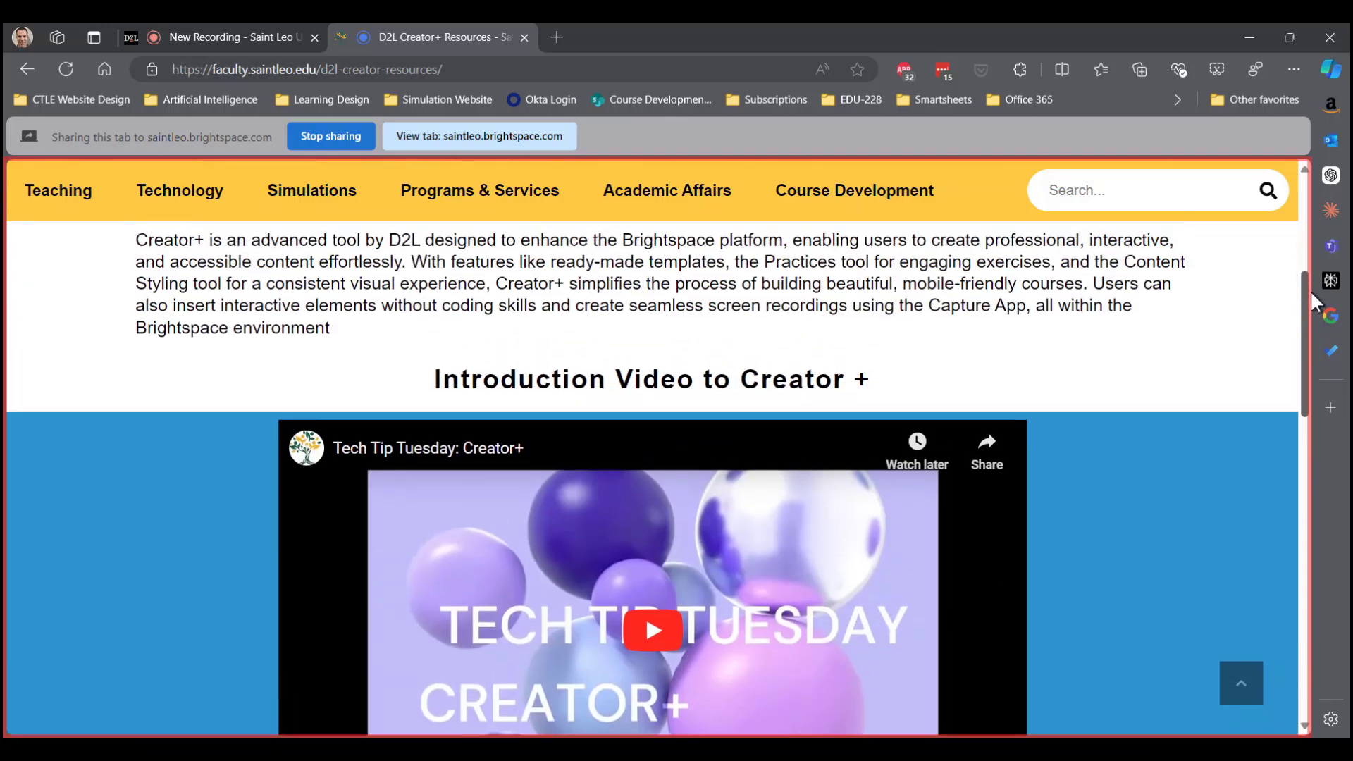
Stop sharing the Creator+ resources tab and return to the New Recording page.
left_click(346, 136)
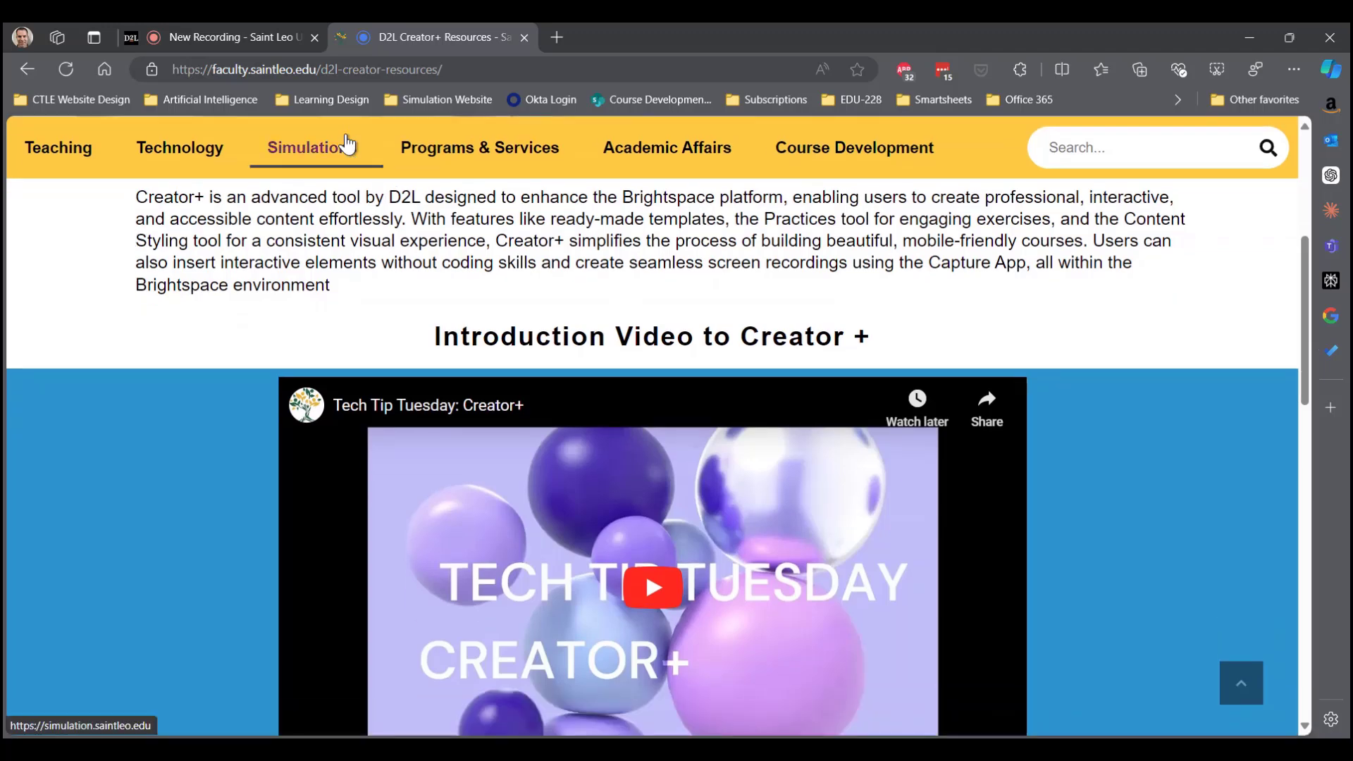
left_click(272, 43)
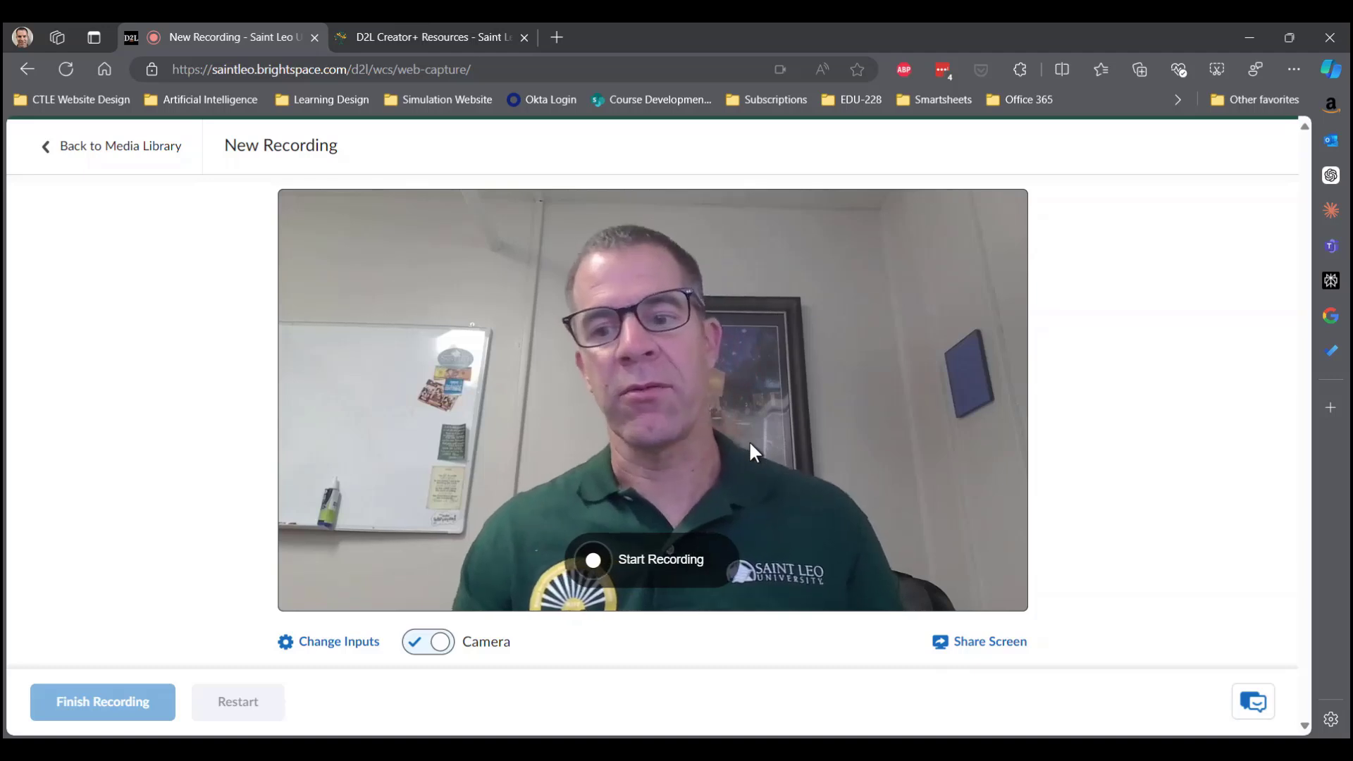
Start recording and share the first "D2L Creator+ Resources" browser tab as the screen source.
left_click(677, 564)
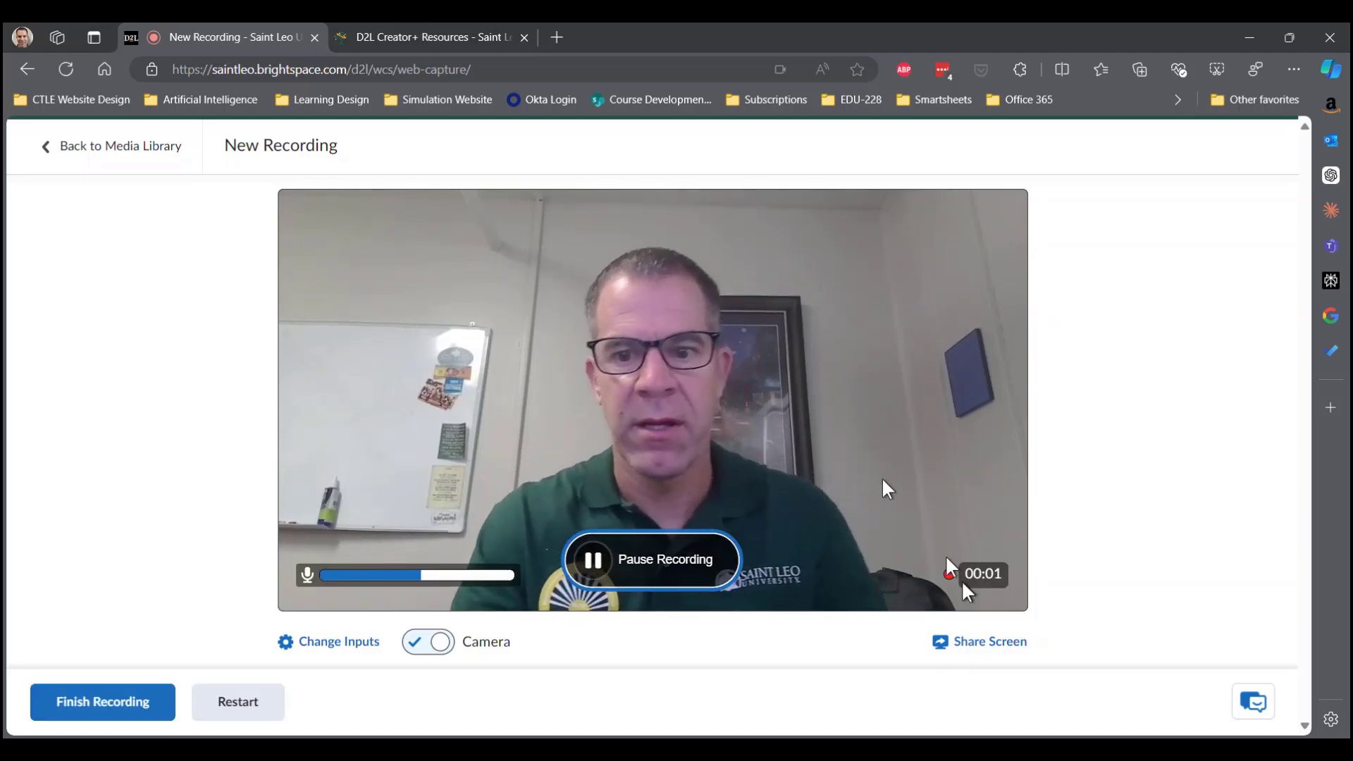
left_click(981, 653)
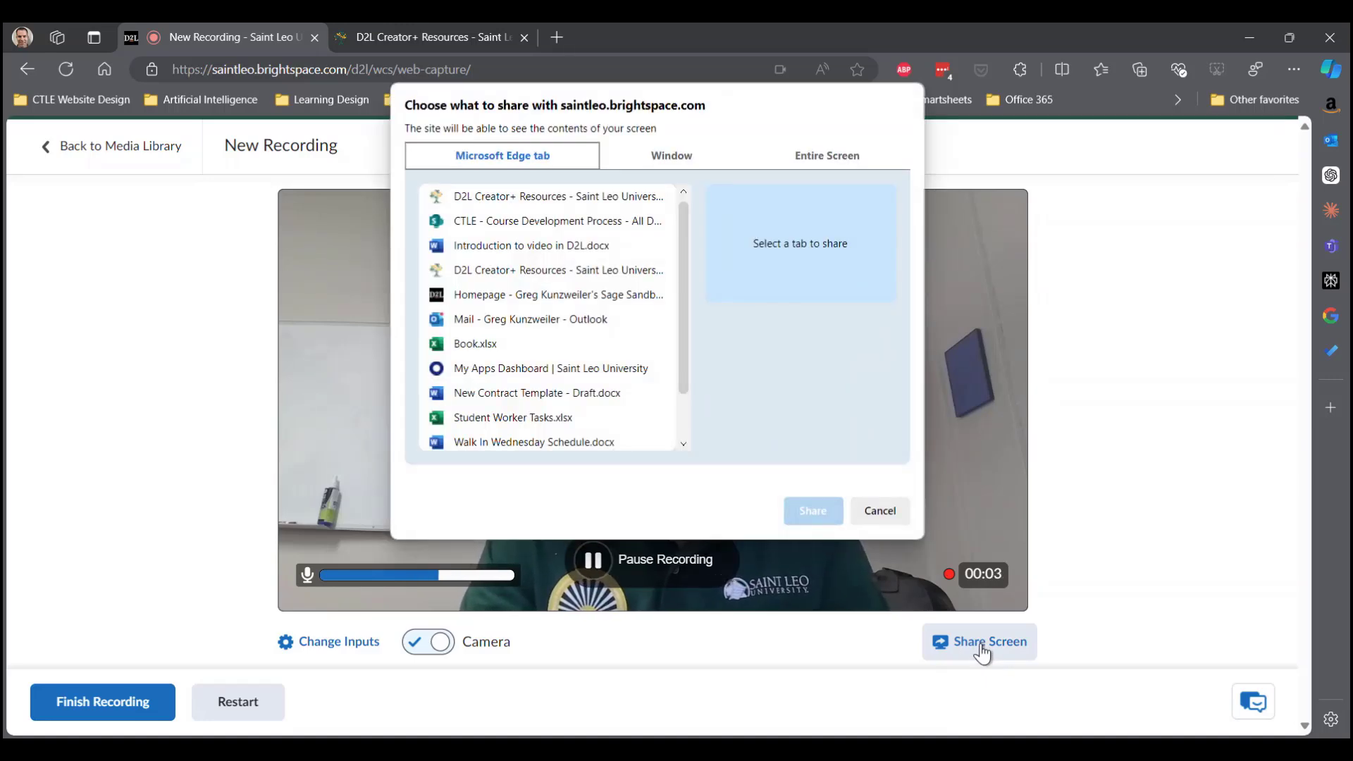
left_click(564, 197)
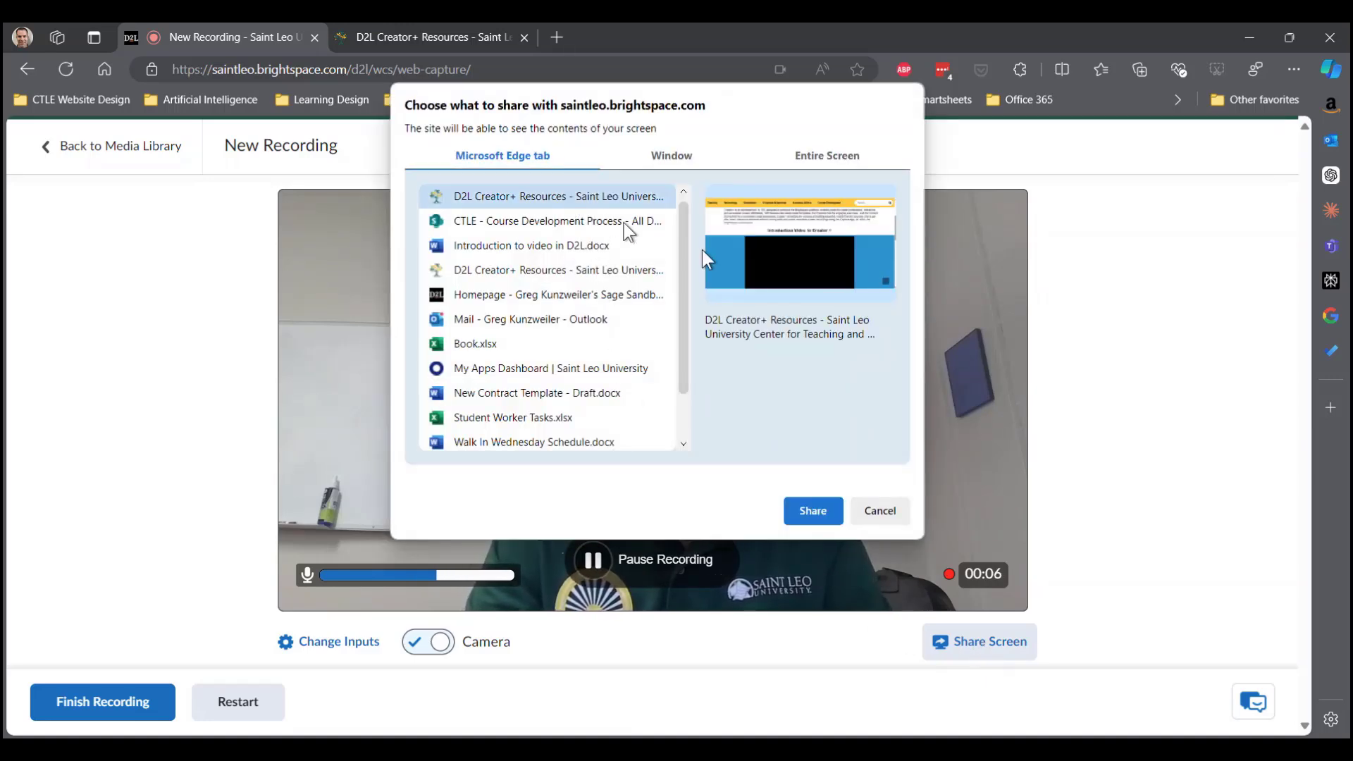
left_click(813, 510)
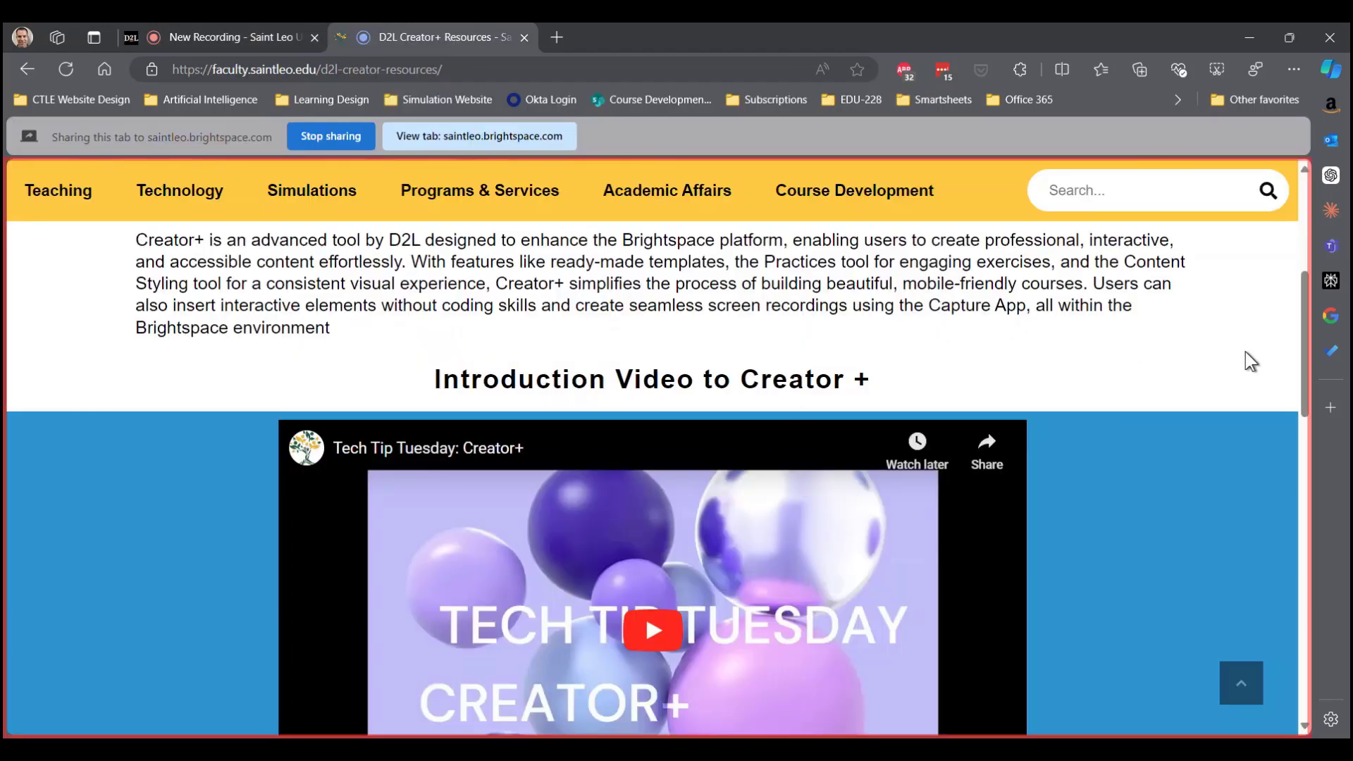
Present the shared Creator+ page down to its Additional Video Resources section, and stop sharing the tab.
left_click_drag(1303, 372, 1316, 596)
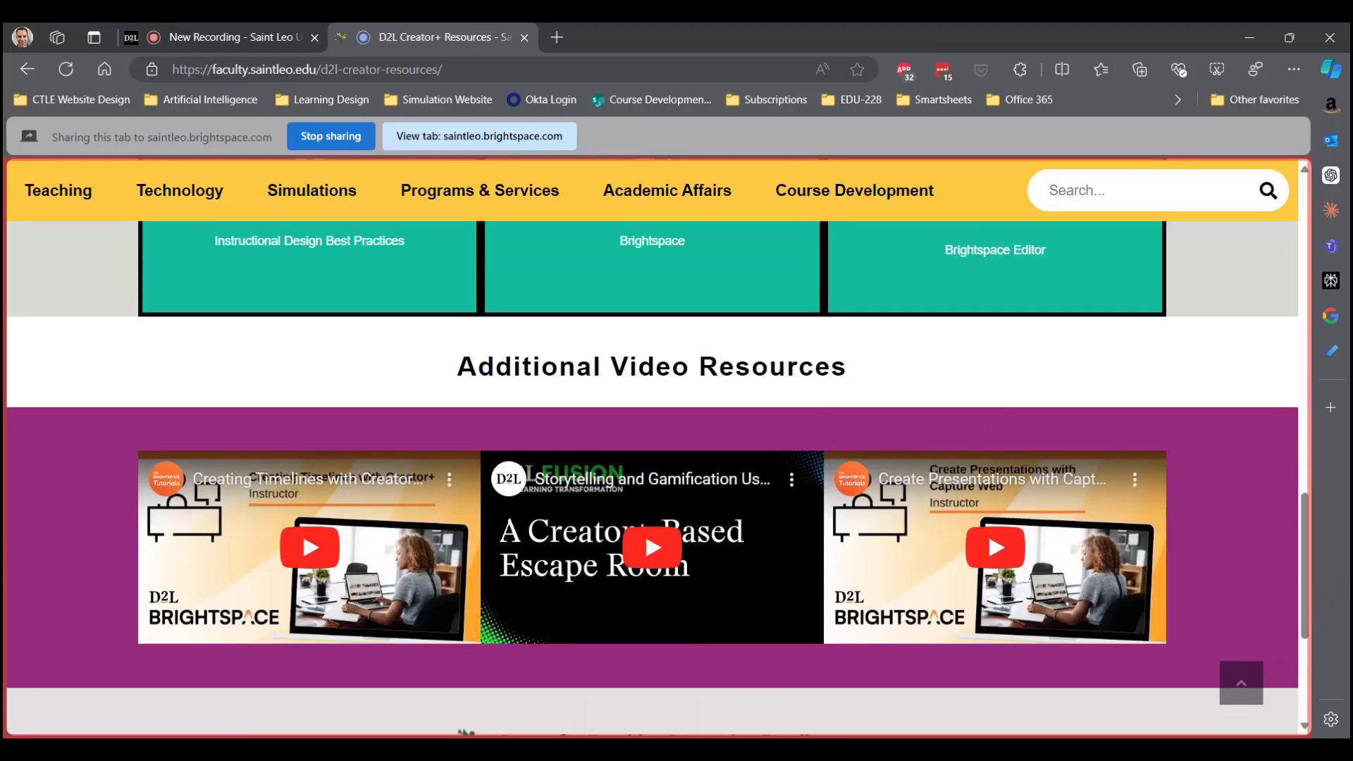
left_click(341, 151)
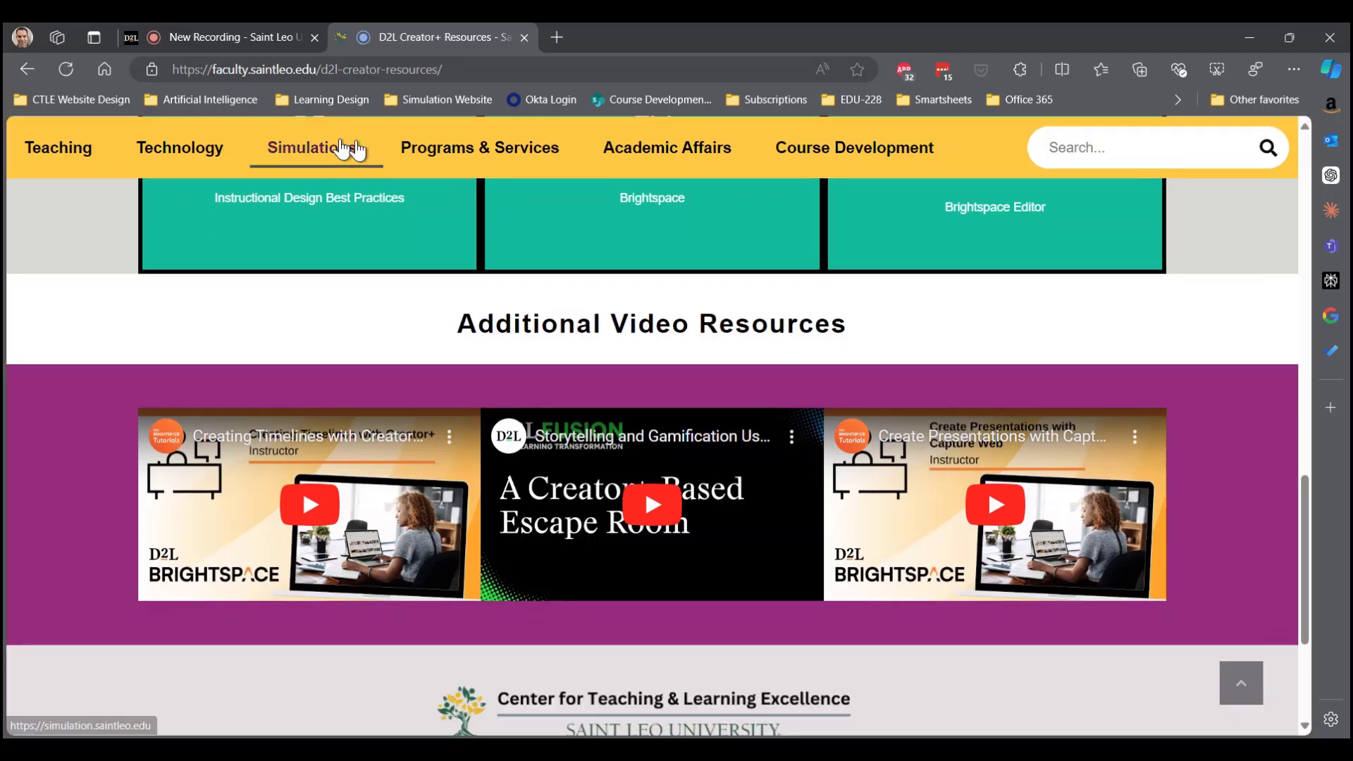
mouse_move(479, 147)
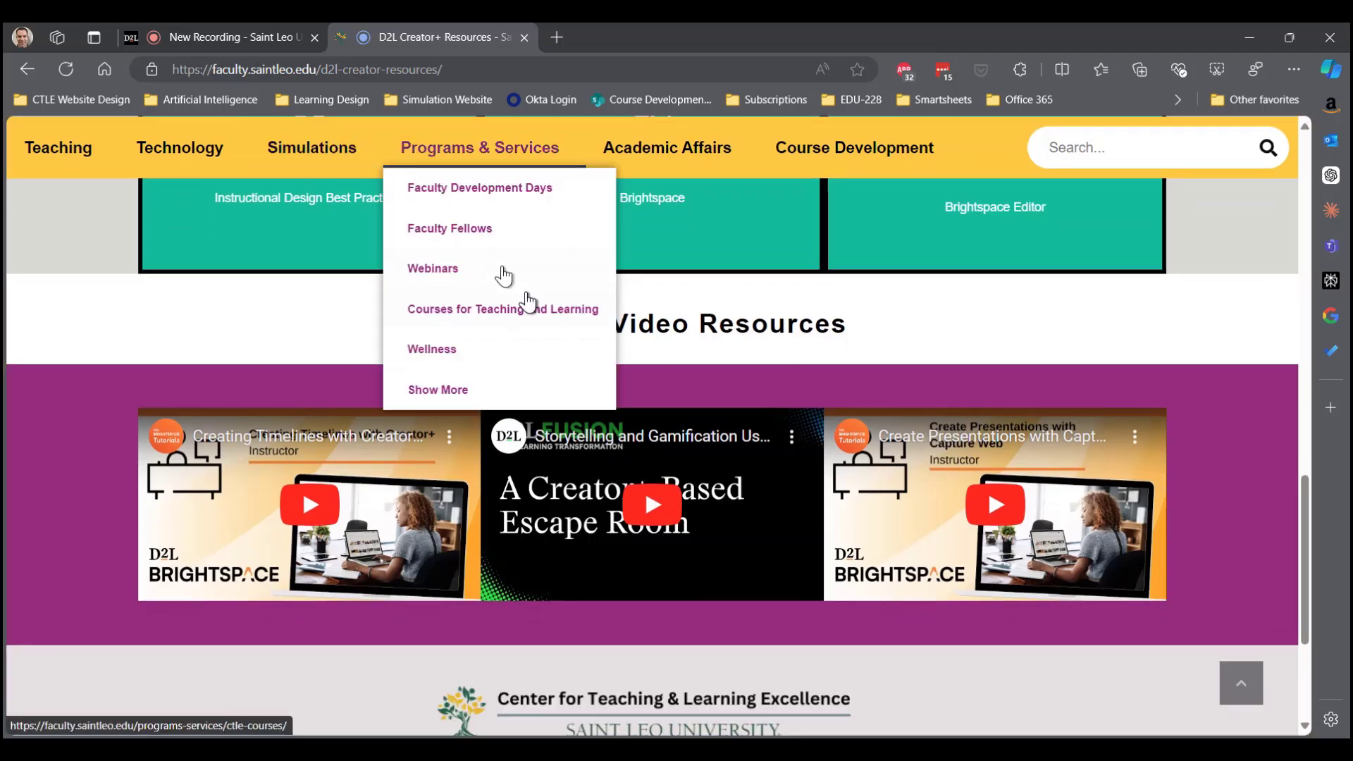
Return to the New Recording page, then pause and finish the recording.
left_click(278, 41)
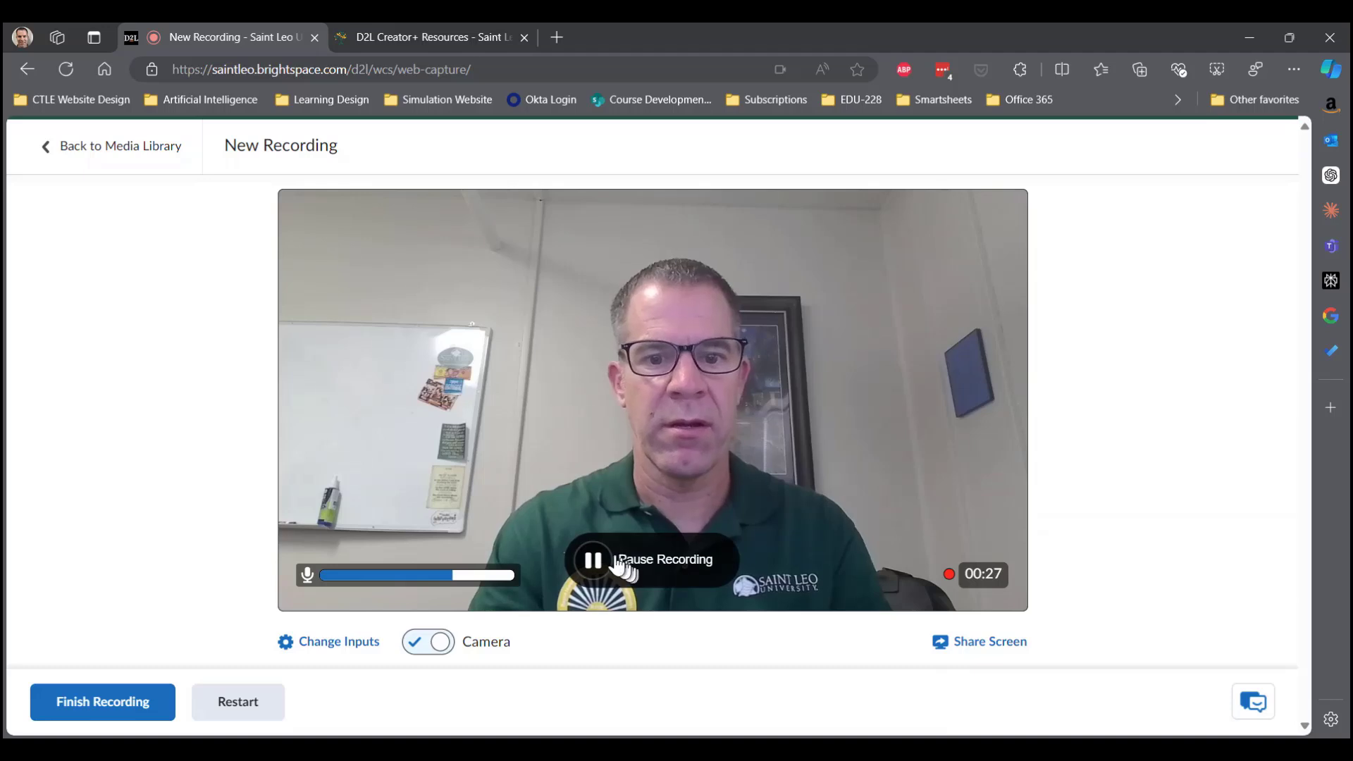
left_click(597, 570)
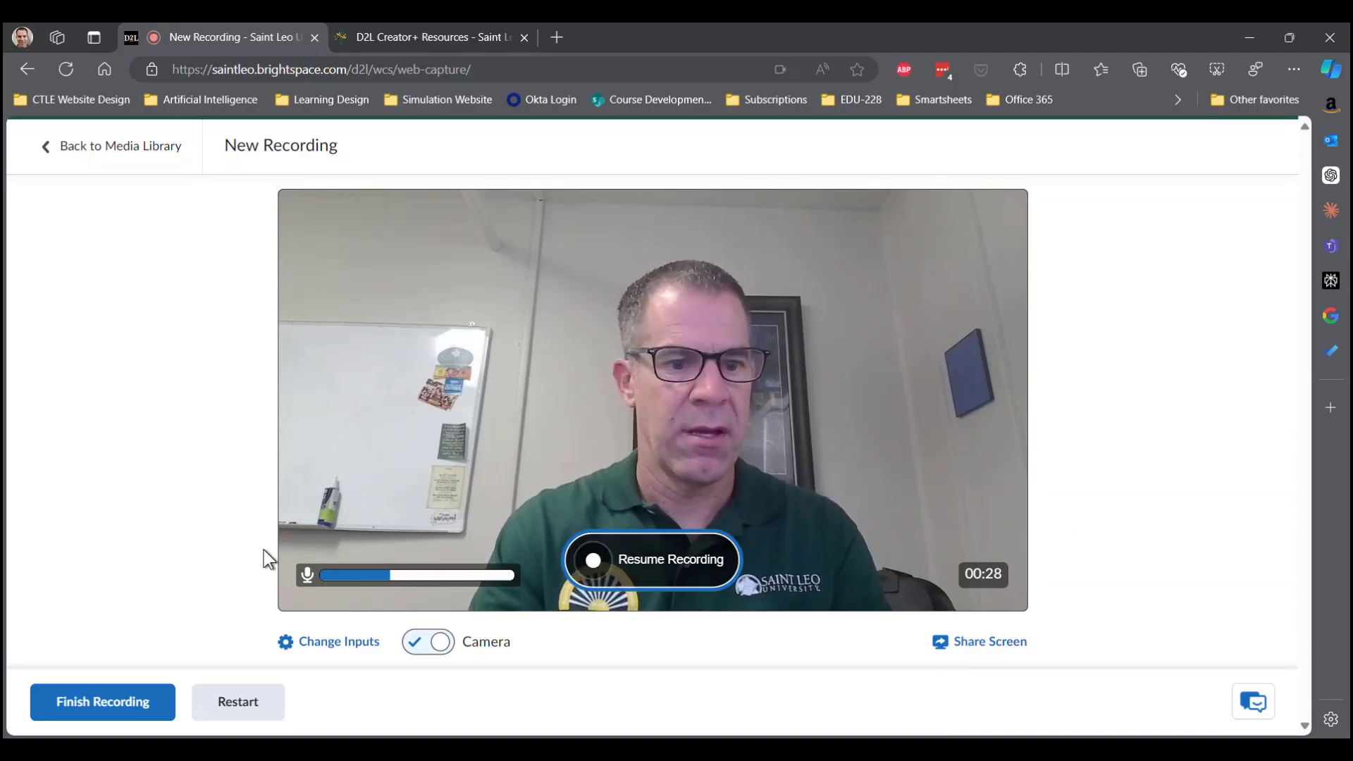
left_click(127, 712)
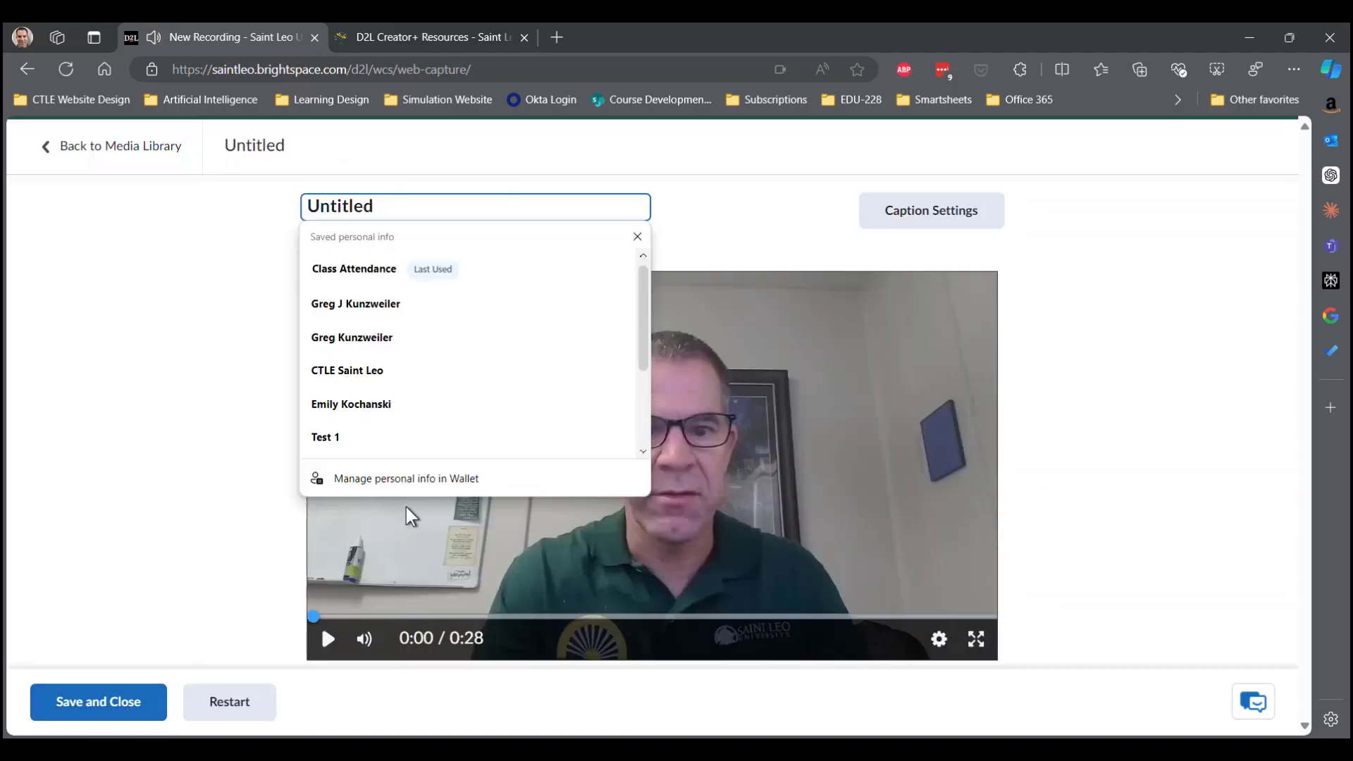
Replace the recording's "Untitled" title with the presenter's first name followed by "Creator + Video".
left_click(385, 198)
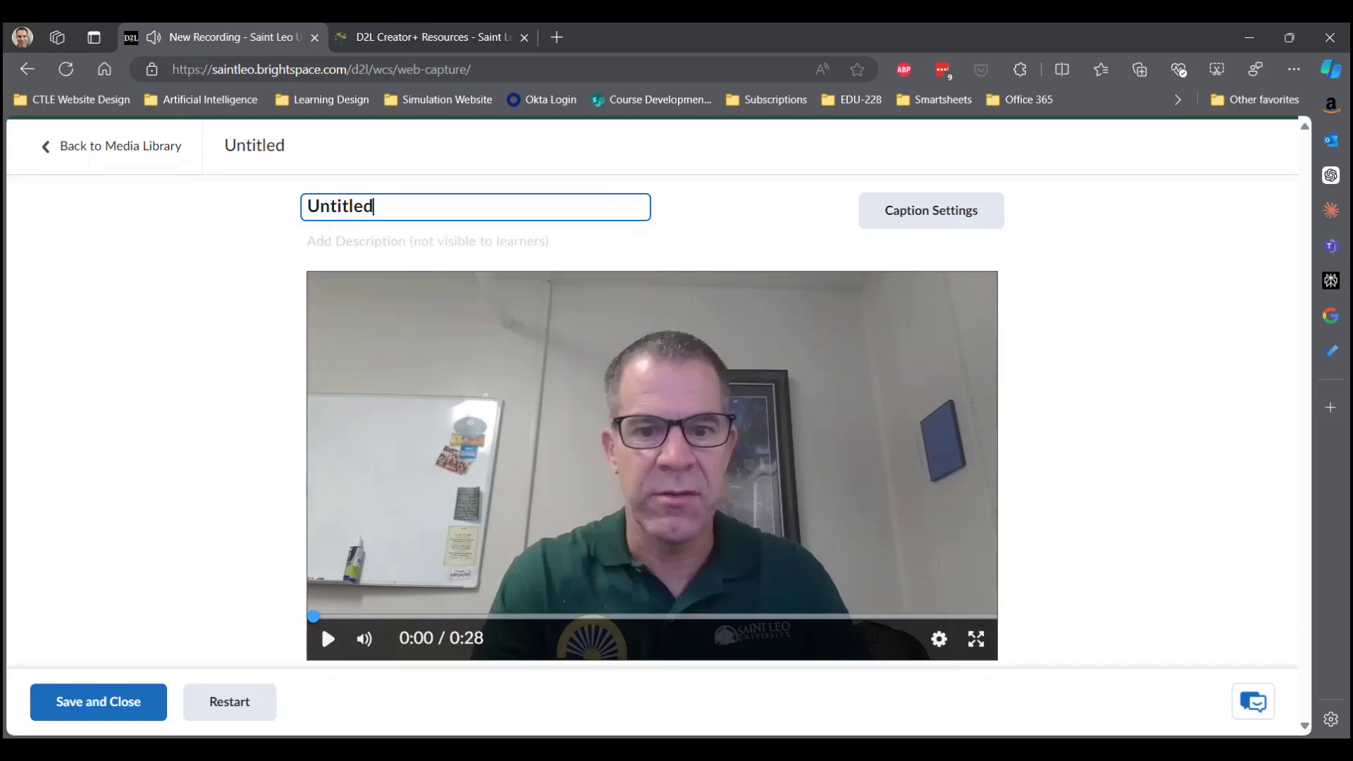
left_click_drag(382, 204, 289, 224)
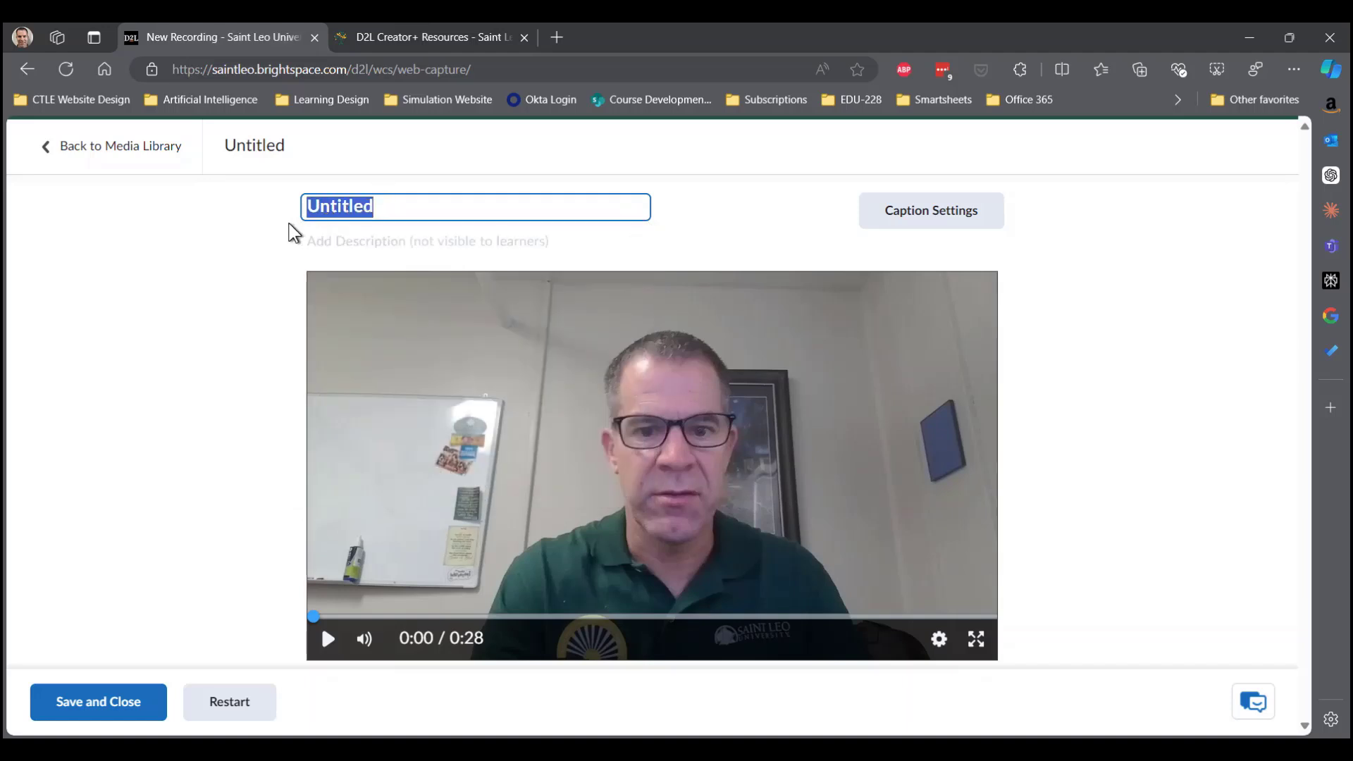
type("Greg")
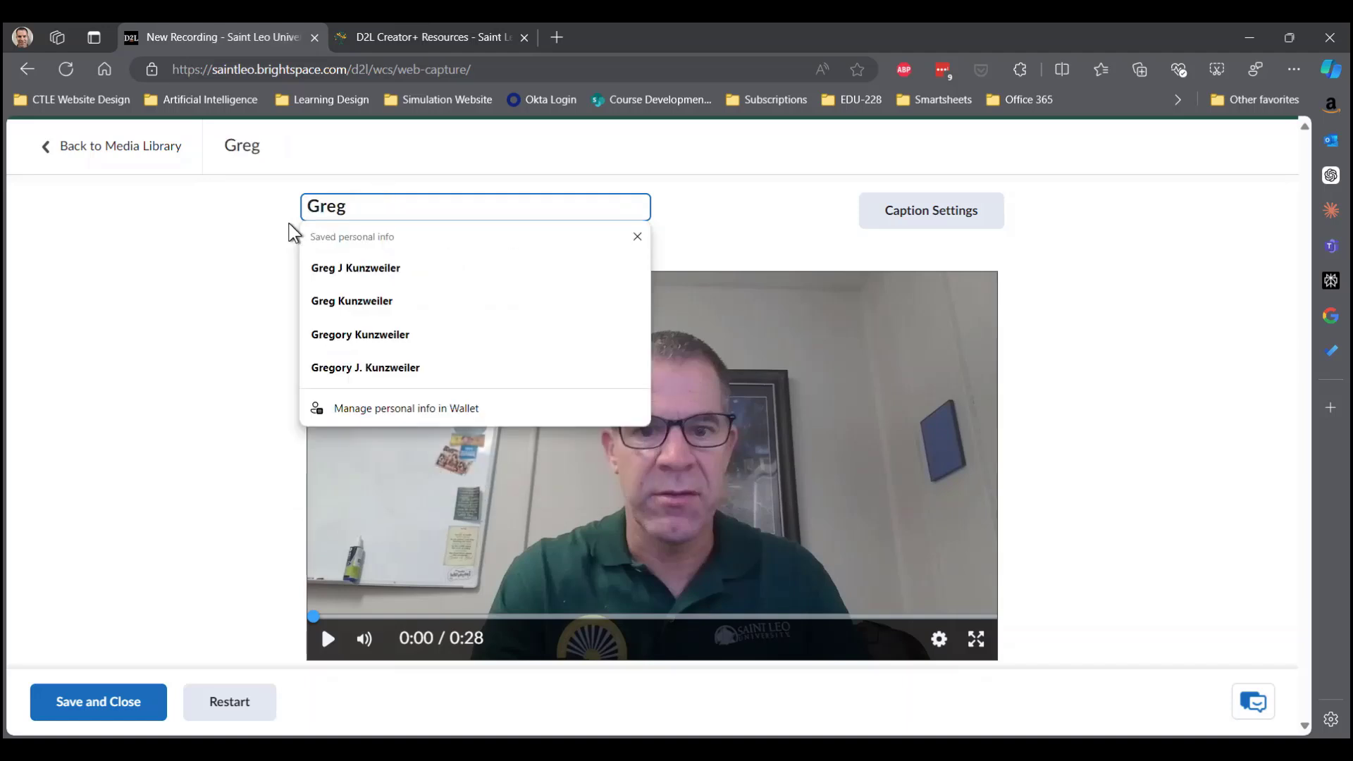
type(" Creator")
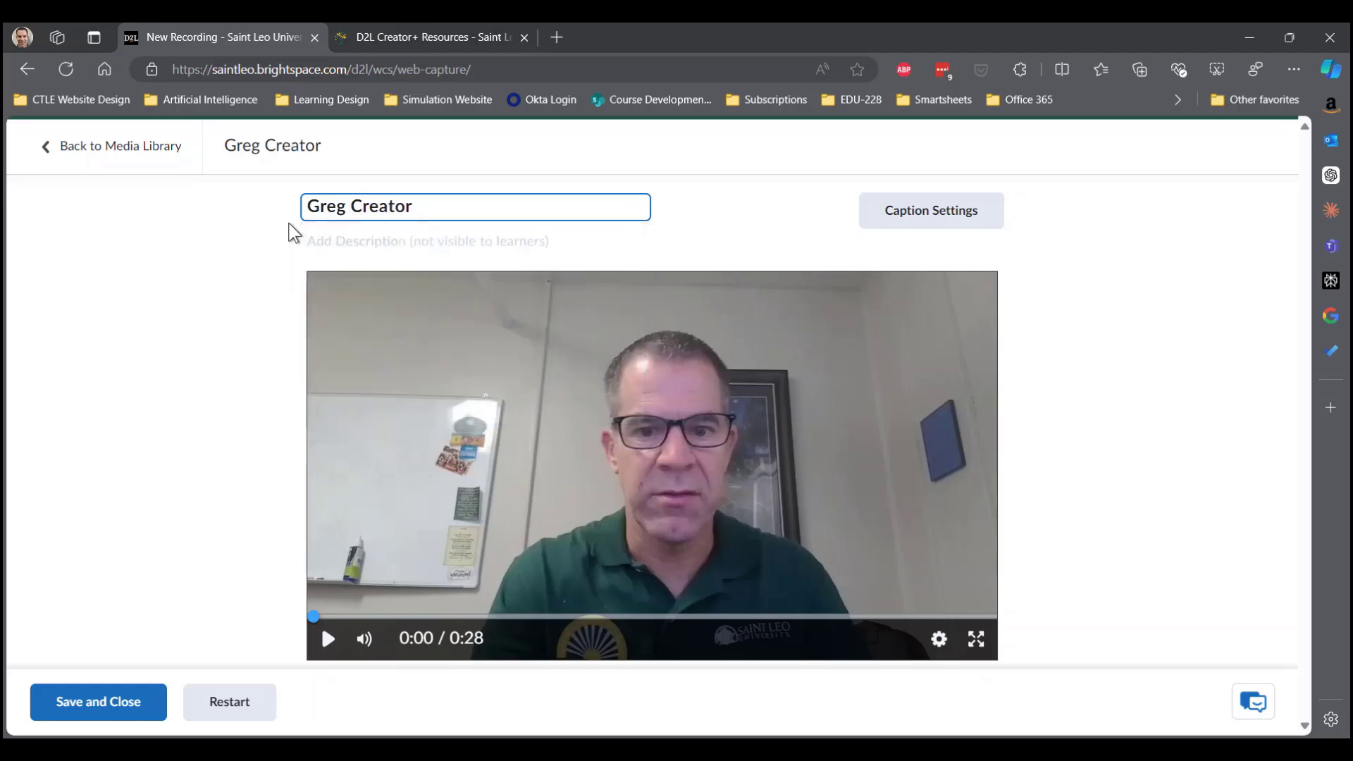
type(" + Video")
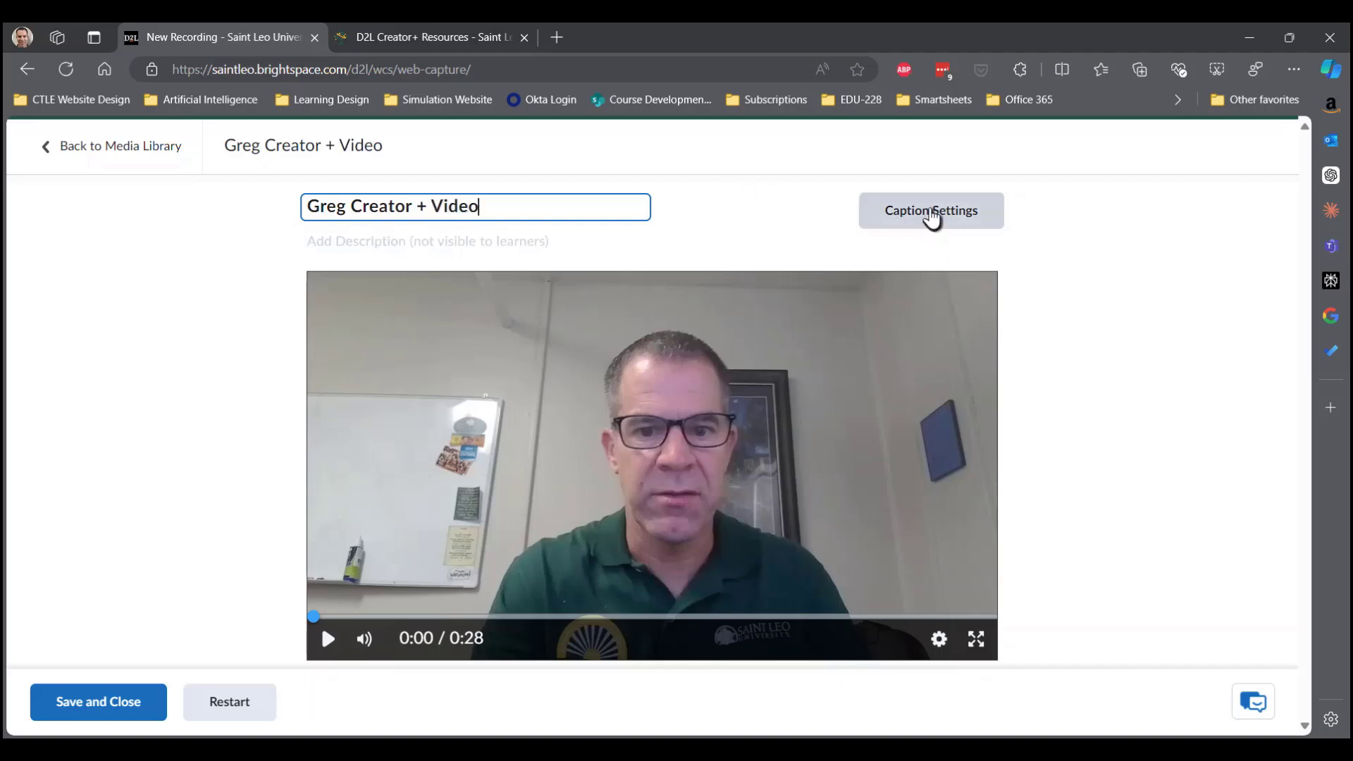
Enable generated captions in English (United States) for the recording and save it to the Media Library.
left_click(931, 218)
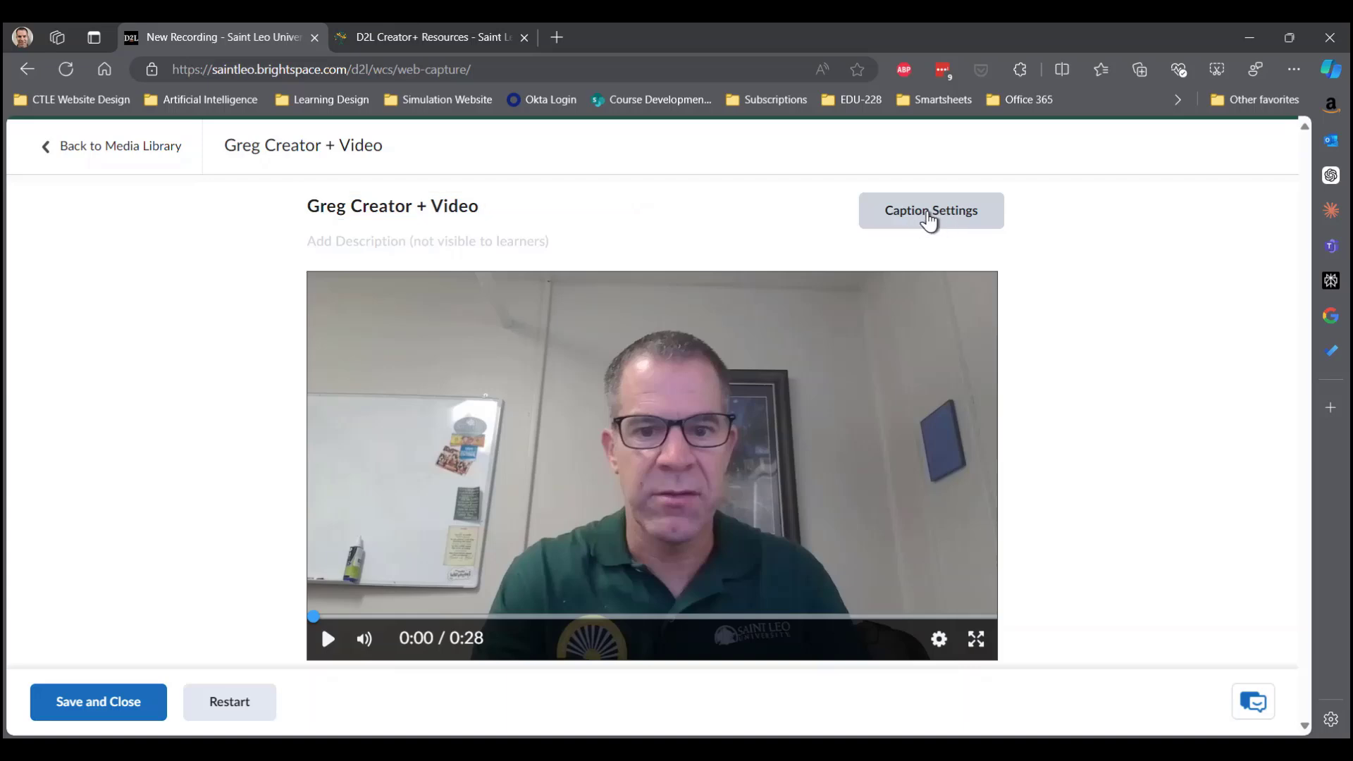
left_click(522, 328)
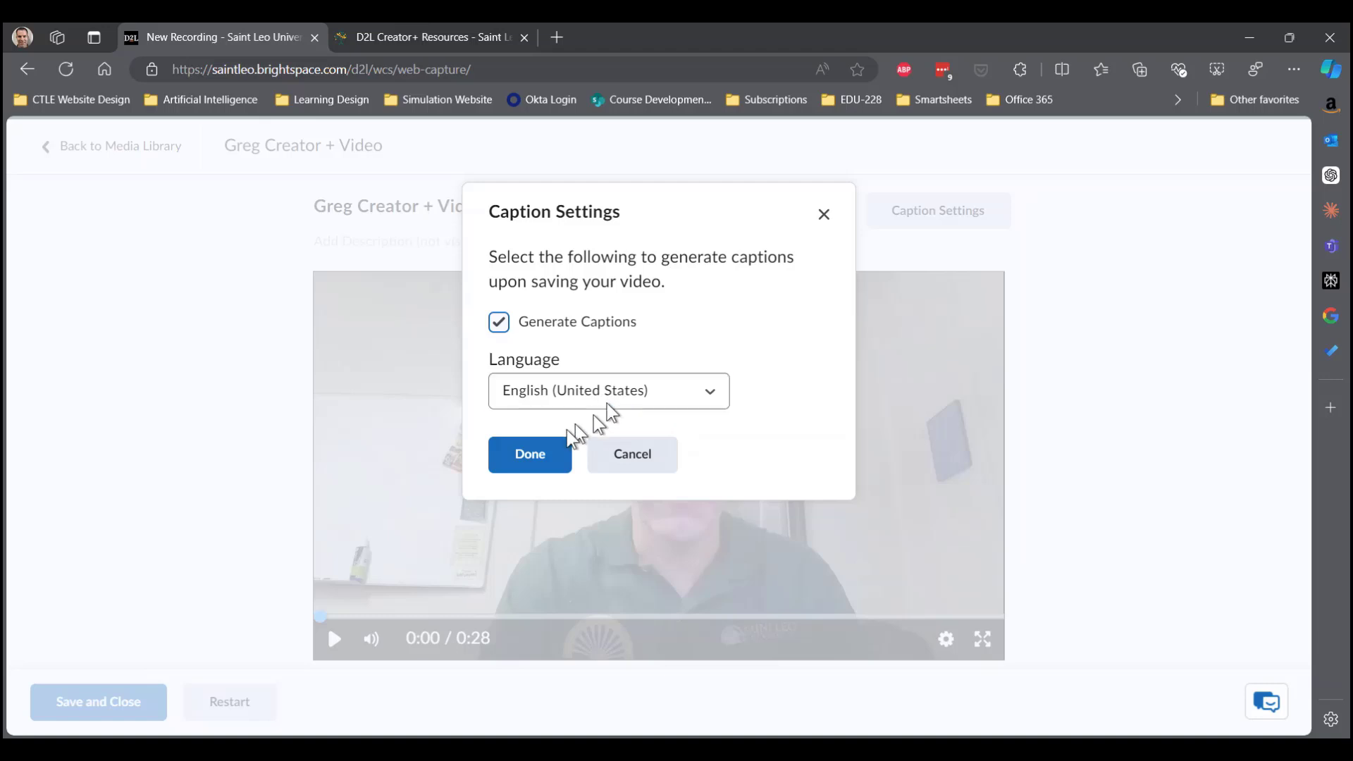
left_click(539, 458)
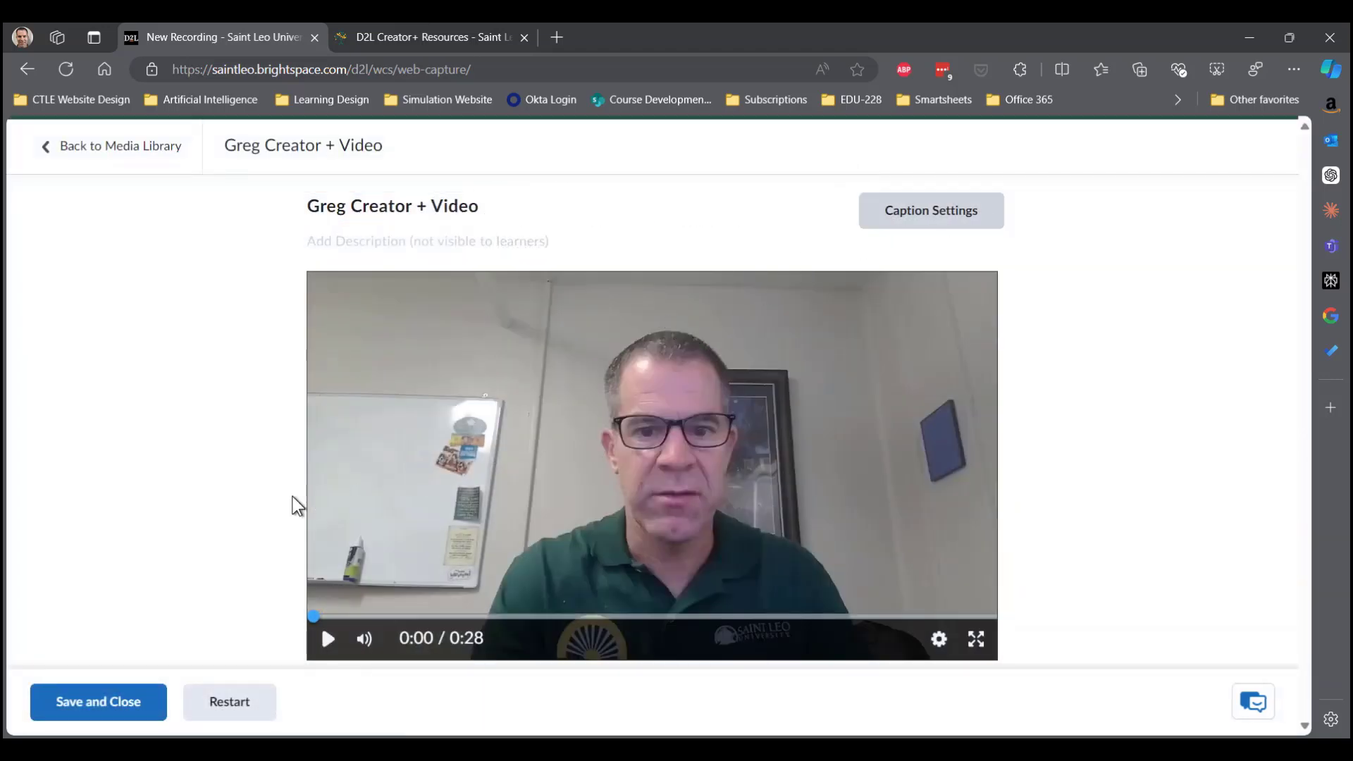
left_click(127, 705)
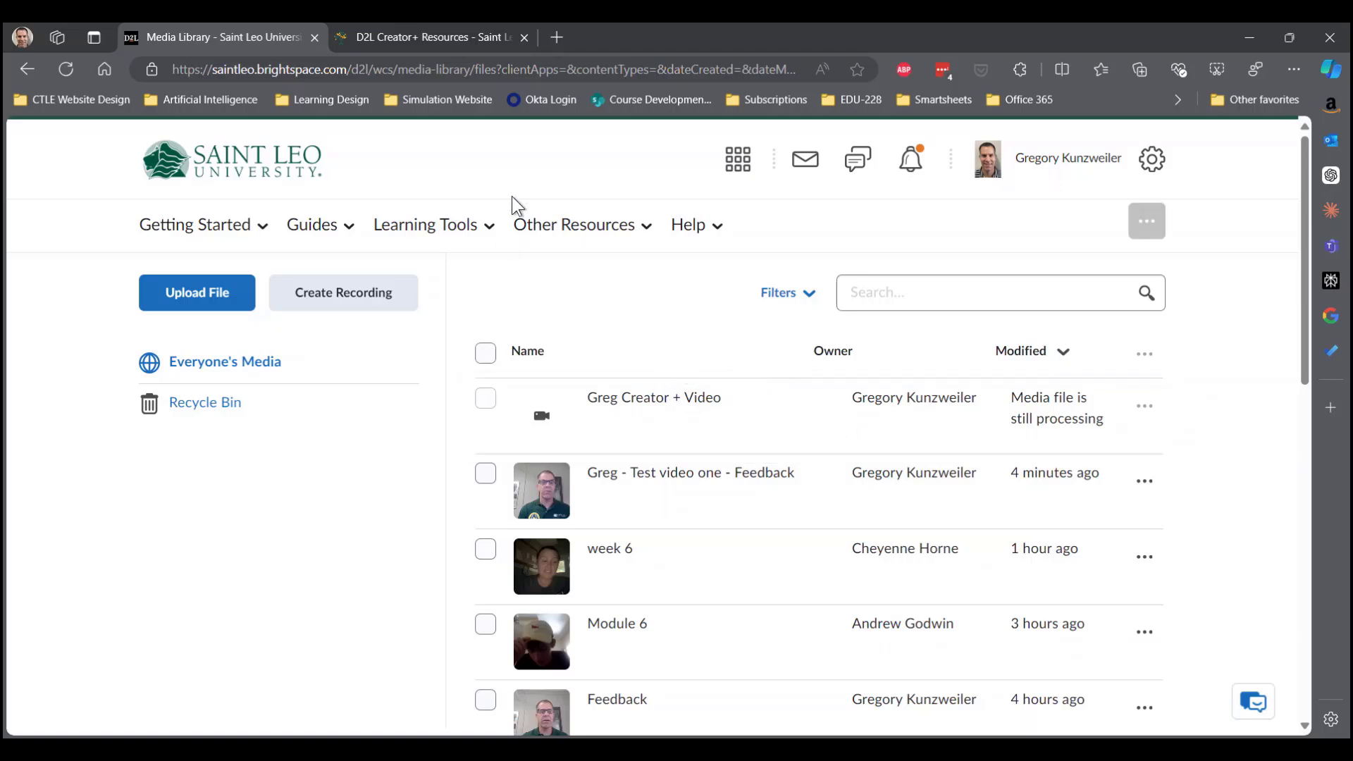
Open the Sage Sandbox course homepage and dismiss the library chat pop-up.
left_click(739, 162)
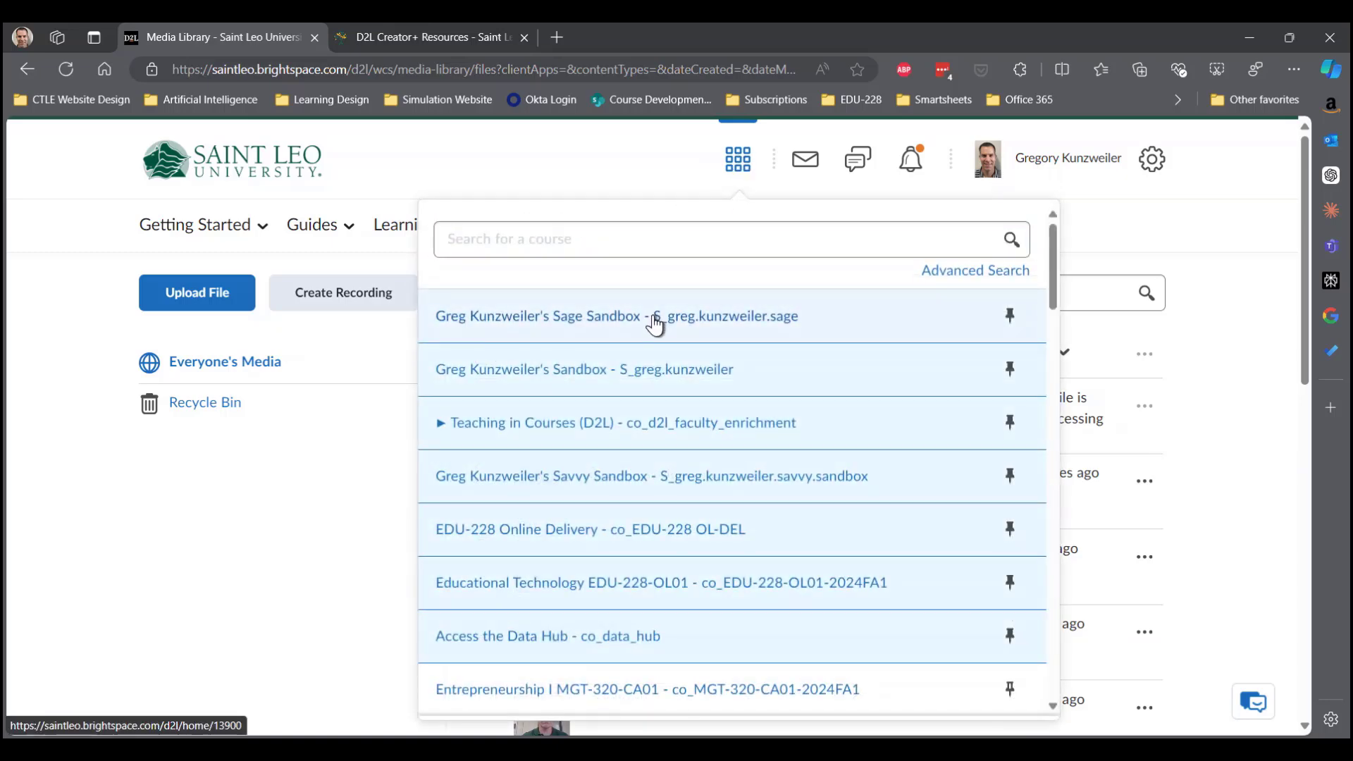
left_click(654, 324)
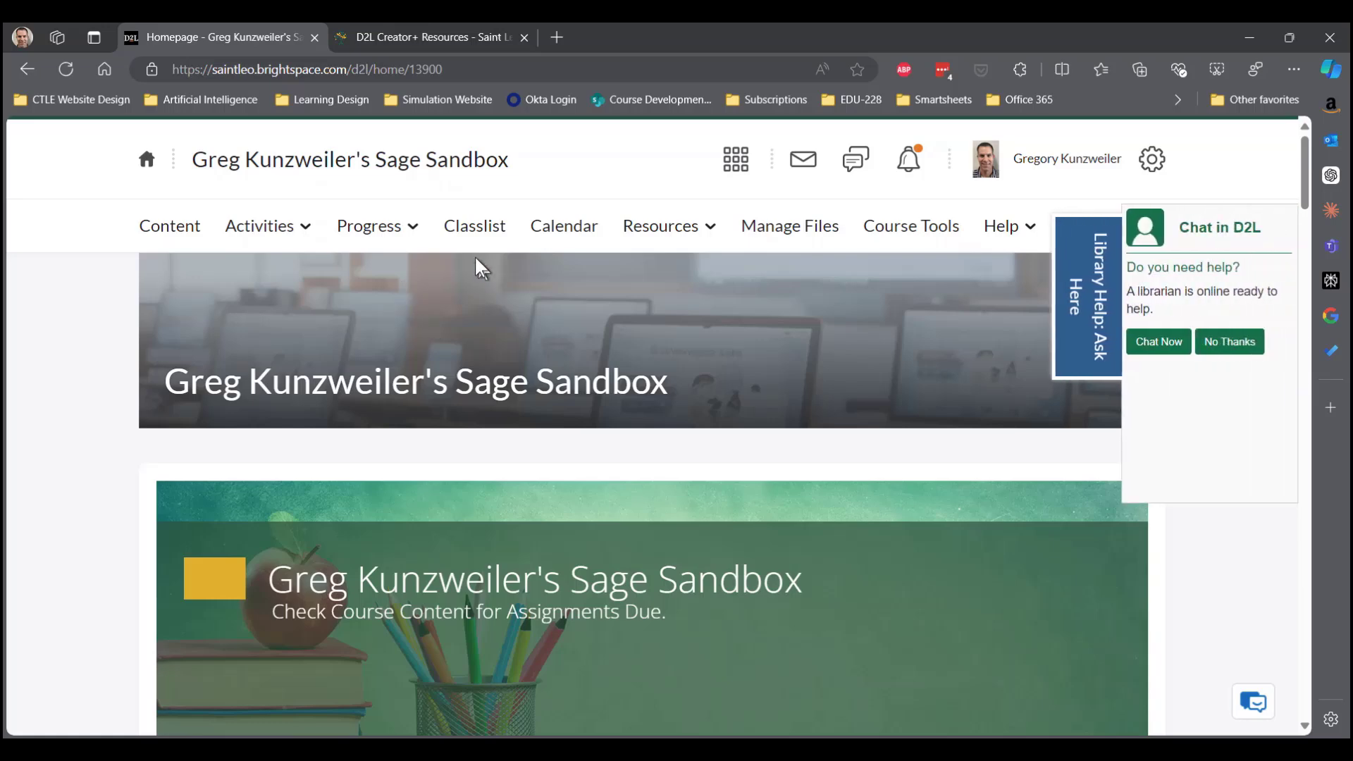
left_click(1083, 321)
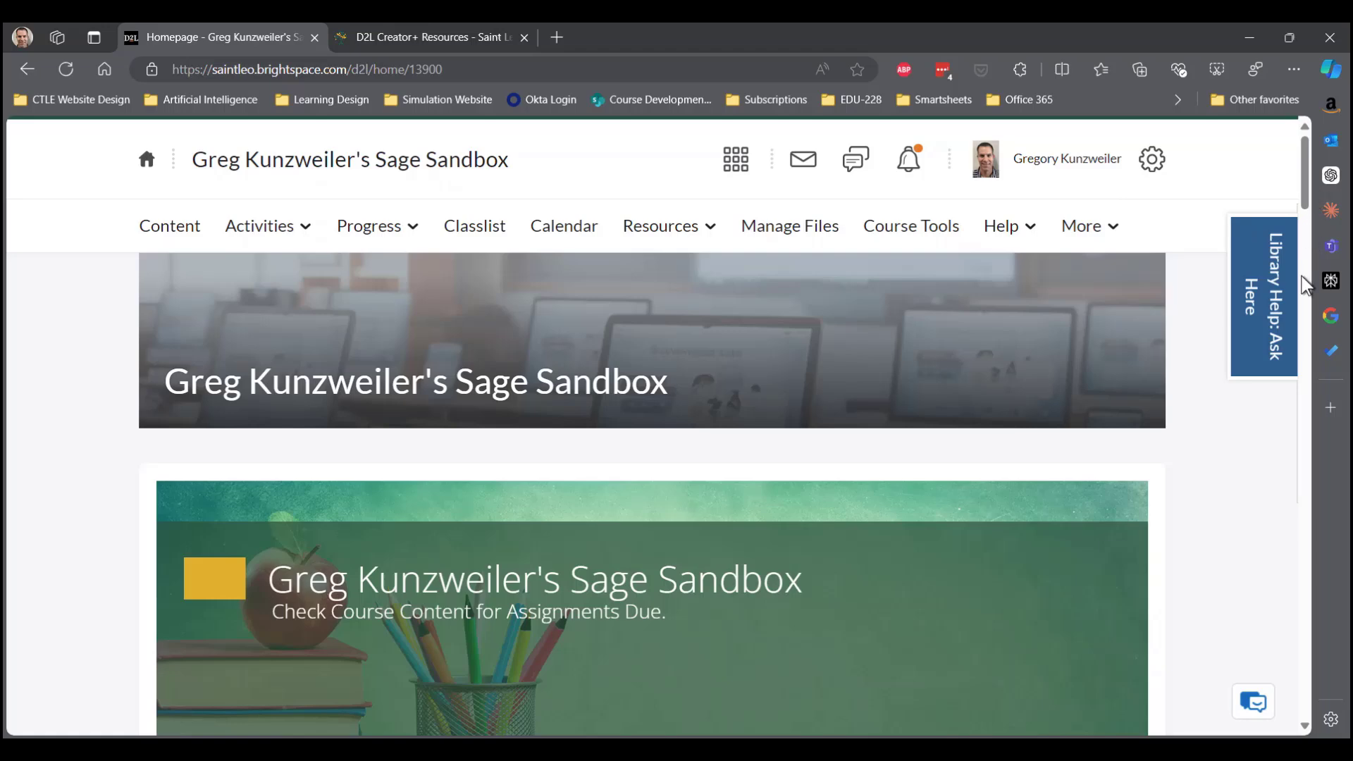
Create a new news item from the course's Announcements widget with the headline "Creator + VIdeo".
left_click_drag(1305, 191, 1314, 268)
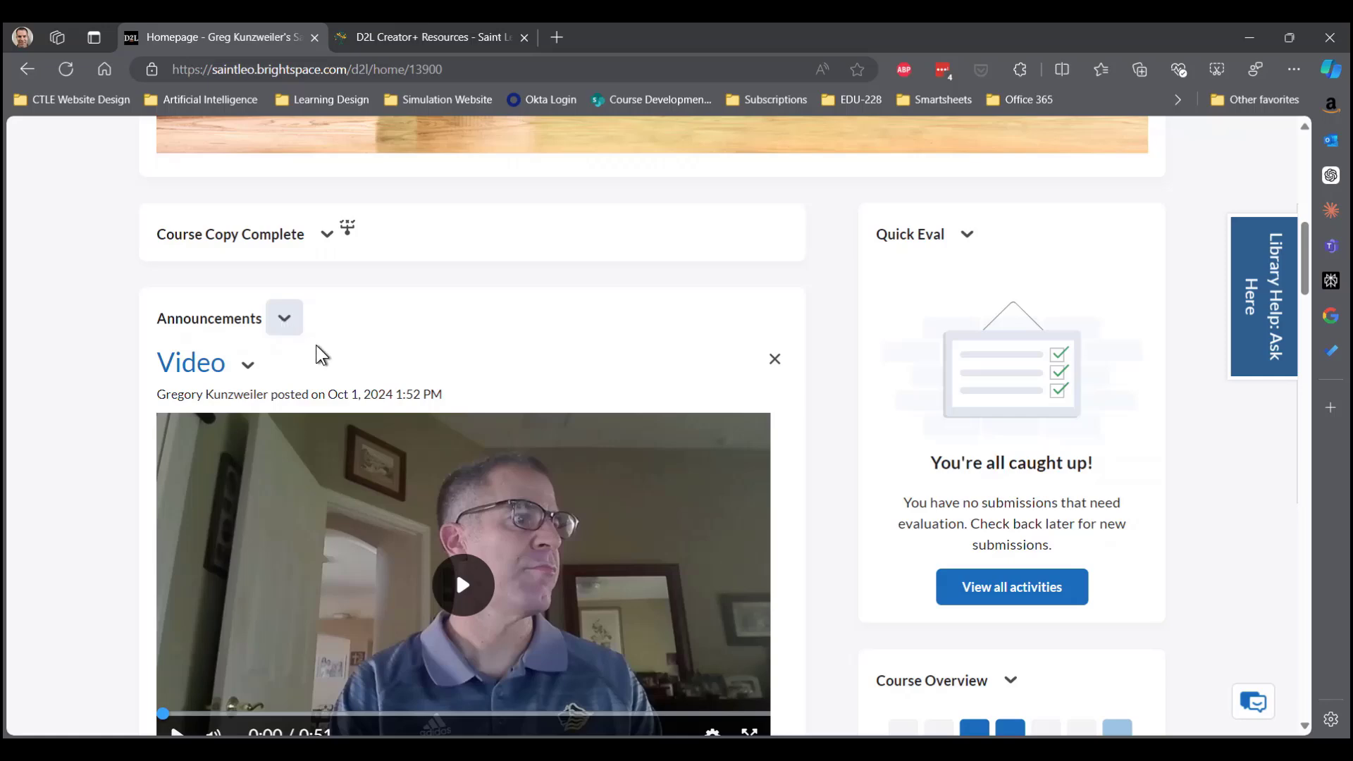
left_click(284, 319)
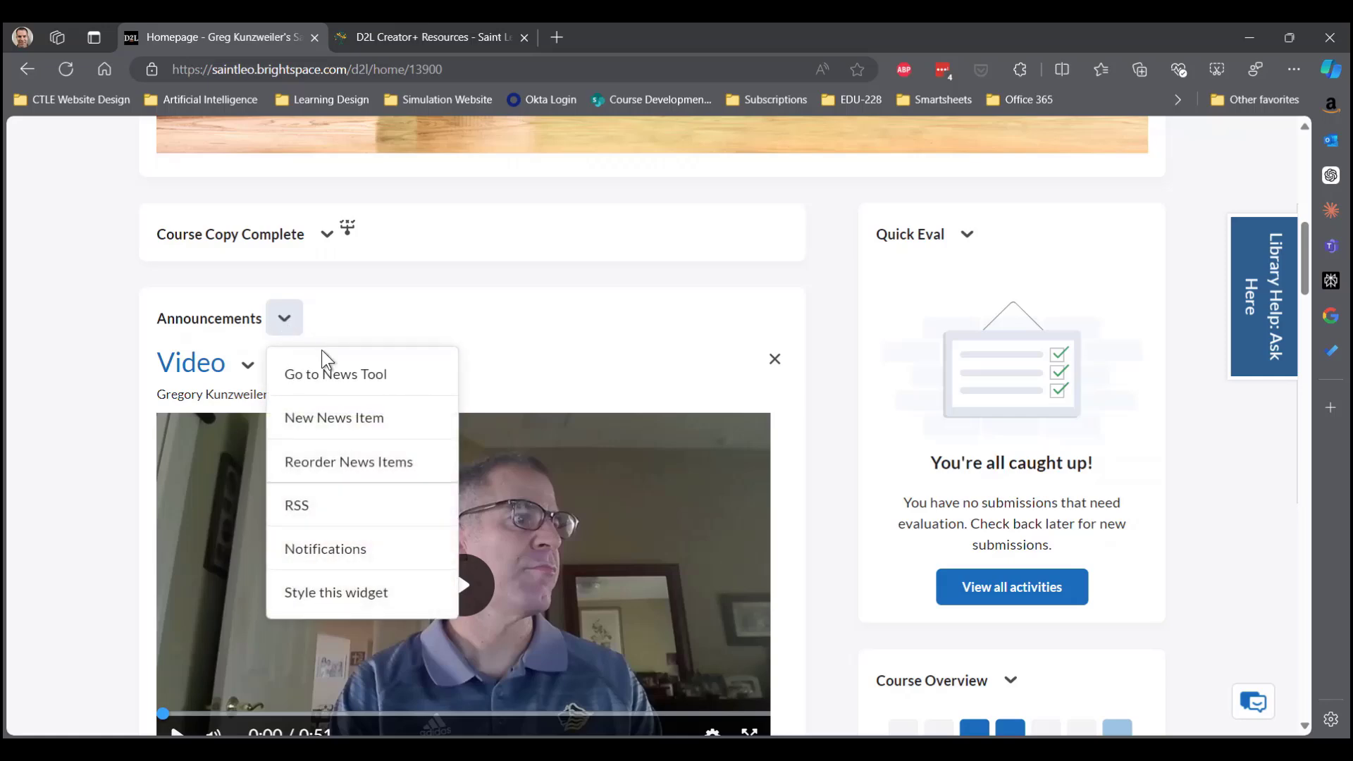
left_click(326, 422)
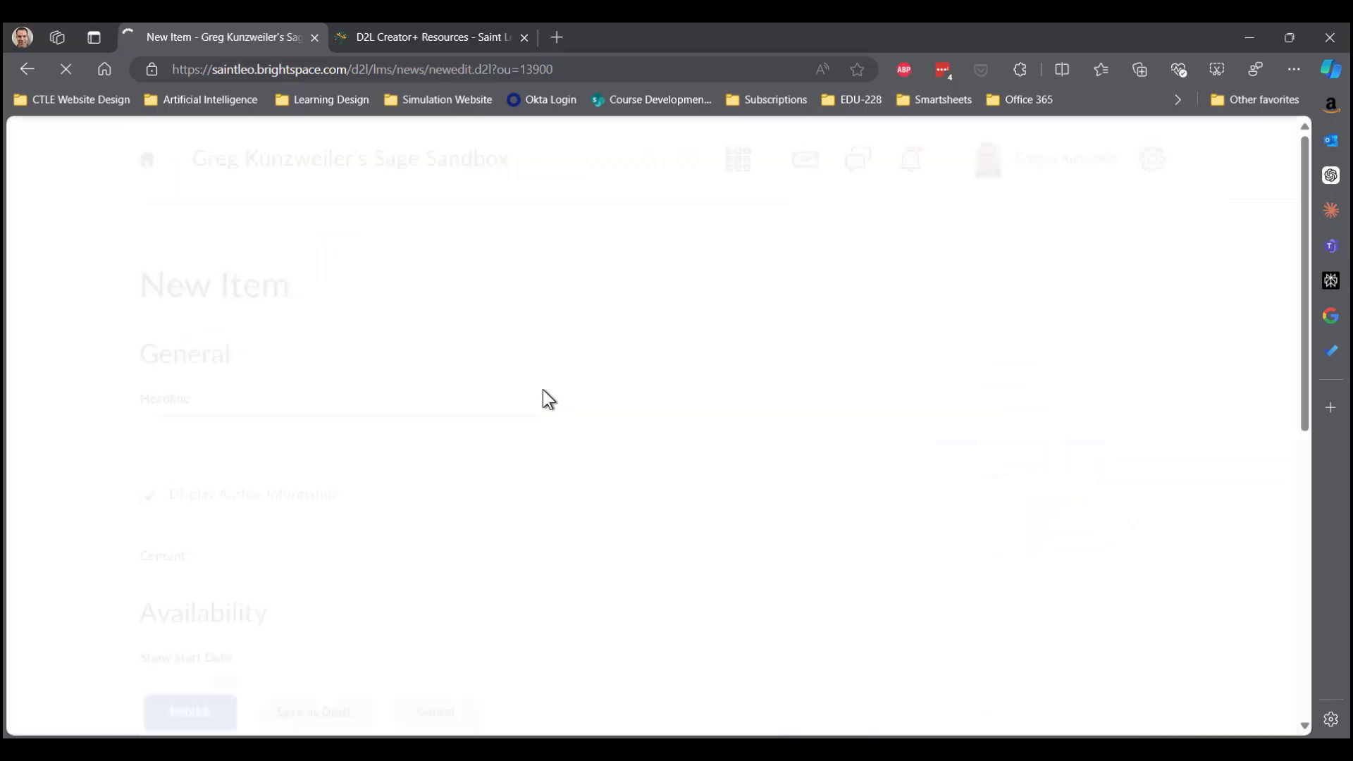
left_click(440, 445)
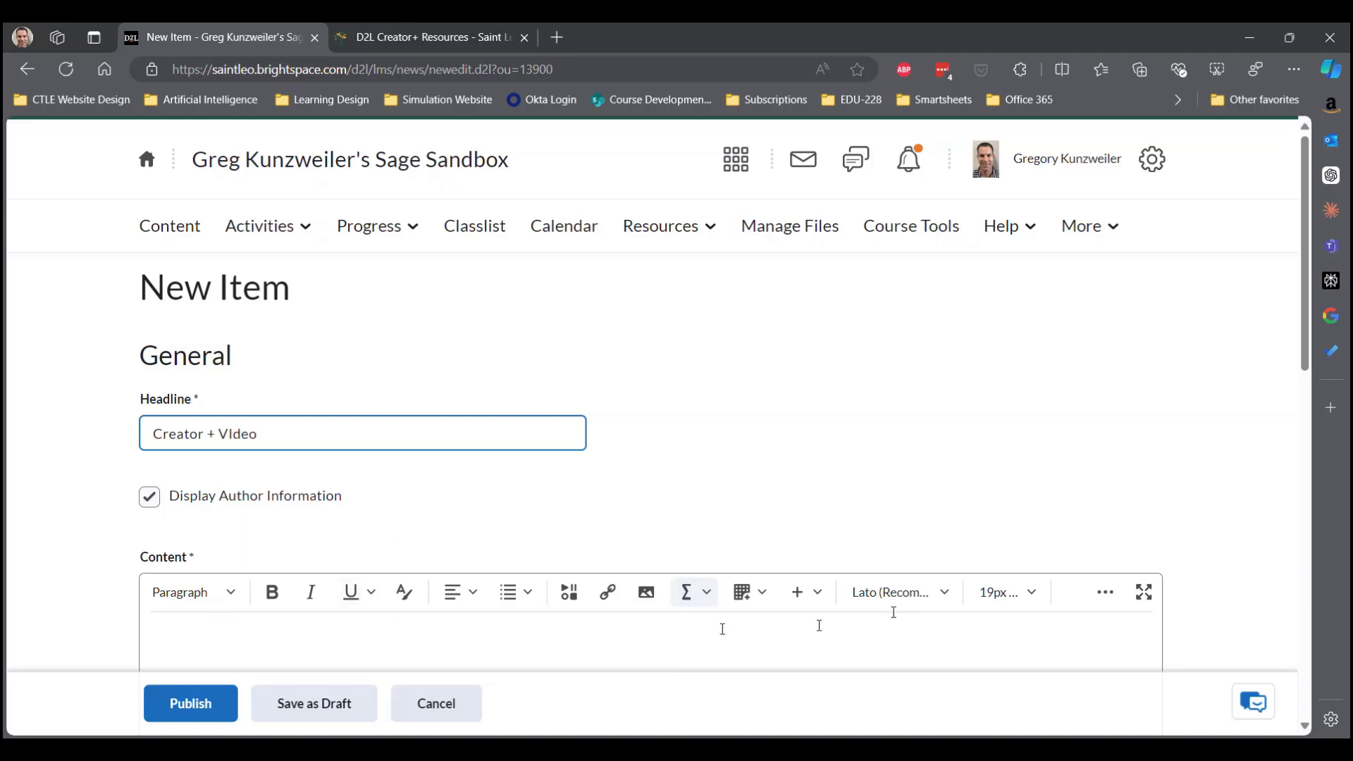
Open the Media Library as an insert source for the news item's content and search it for "Creator +".
left_click_drag(1305, 353, 1307, 396)
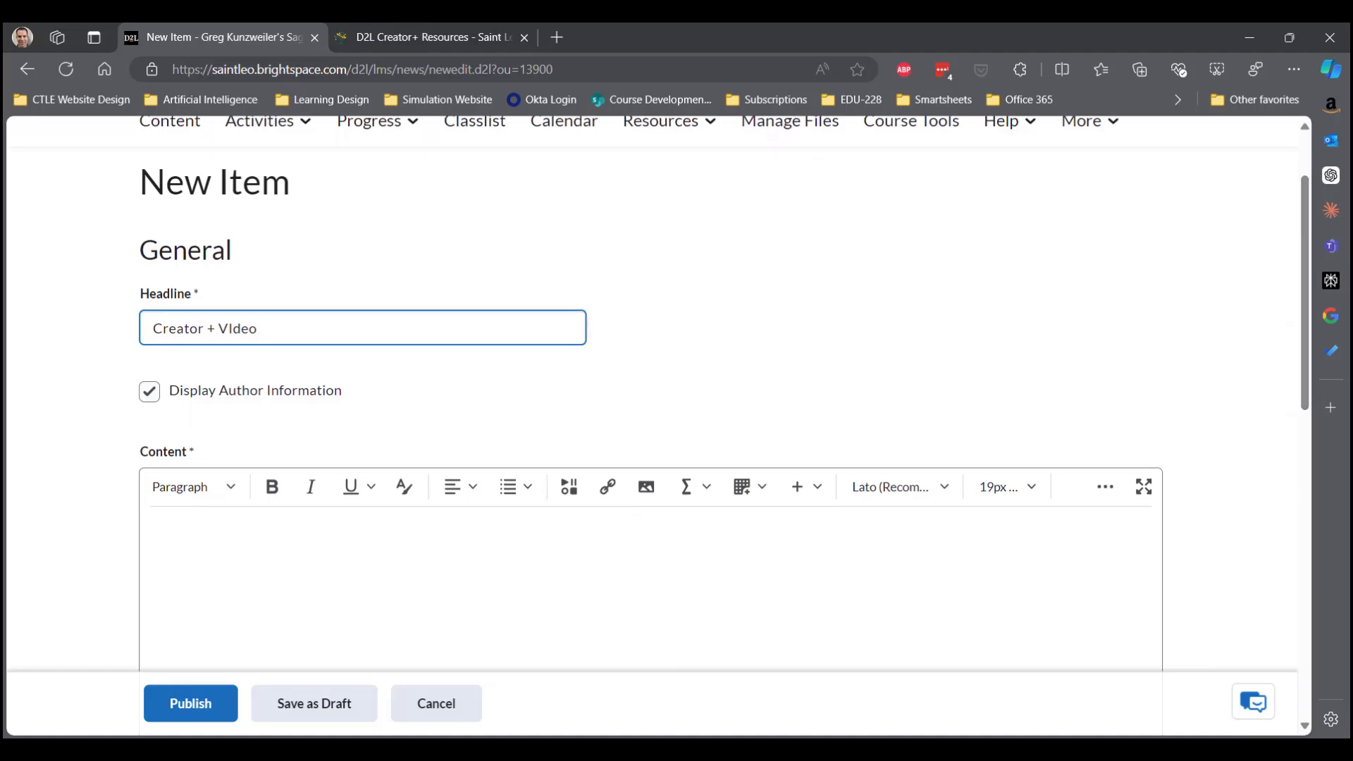
left_click(569, 491)
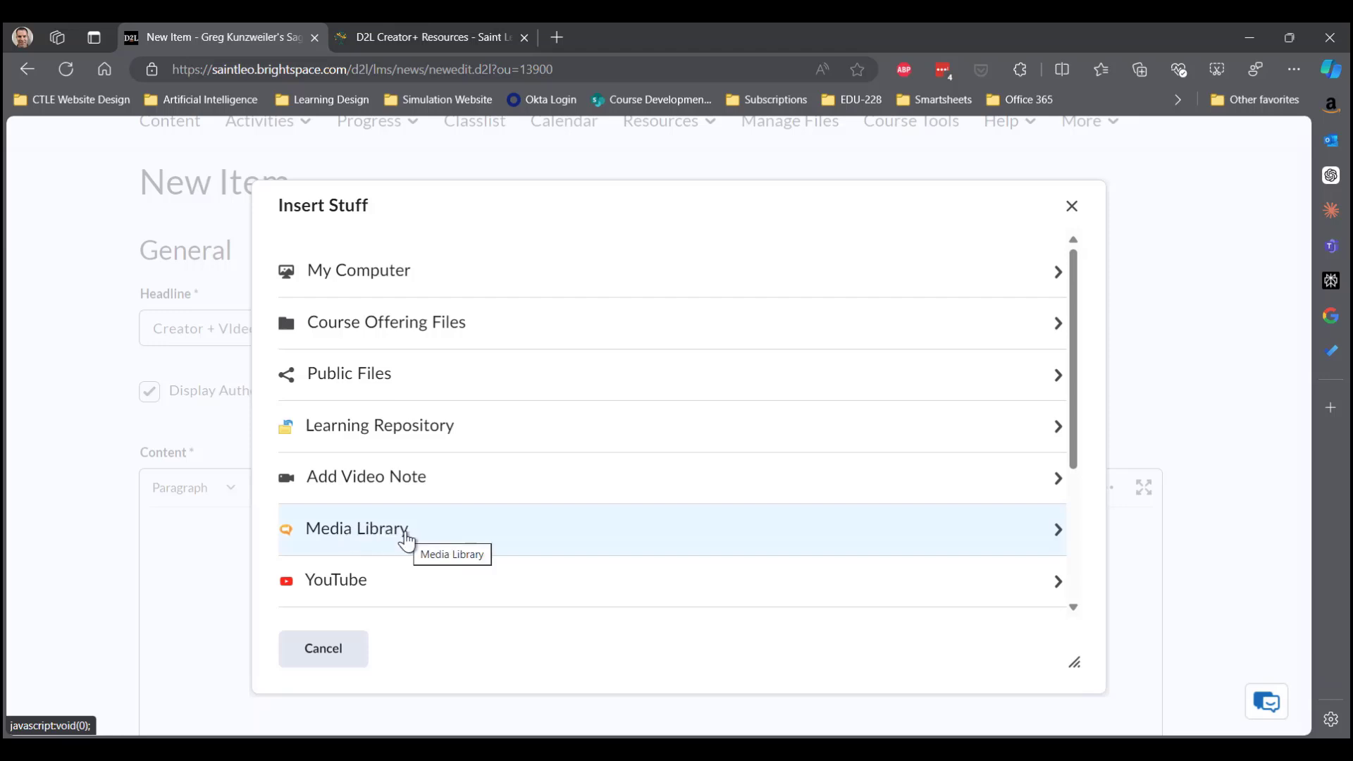
left_click(409, 537)
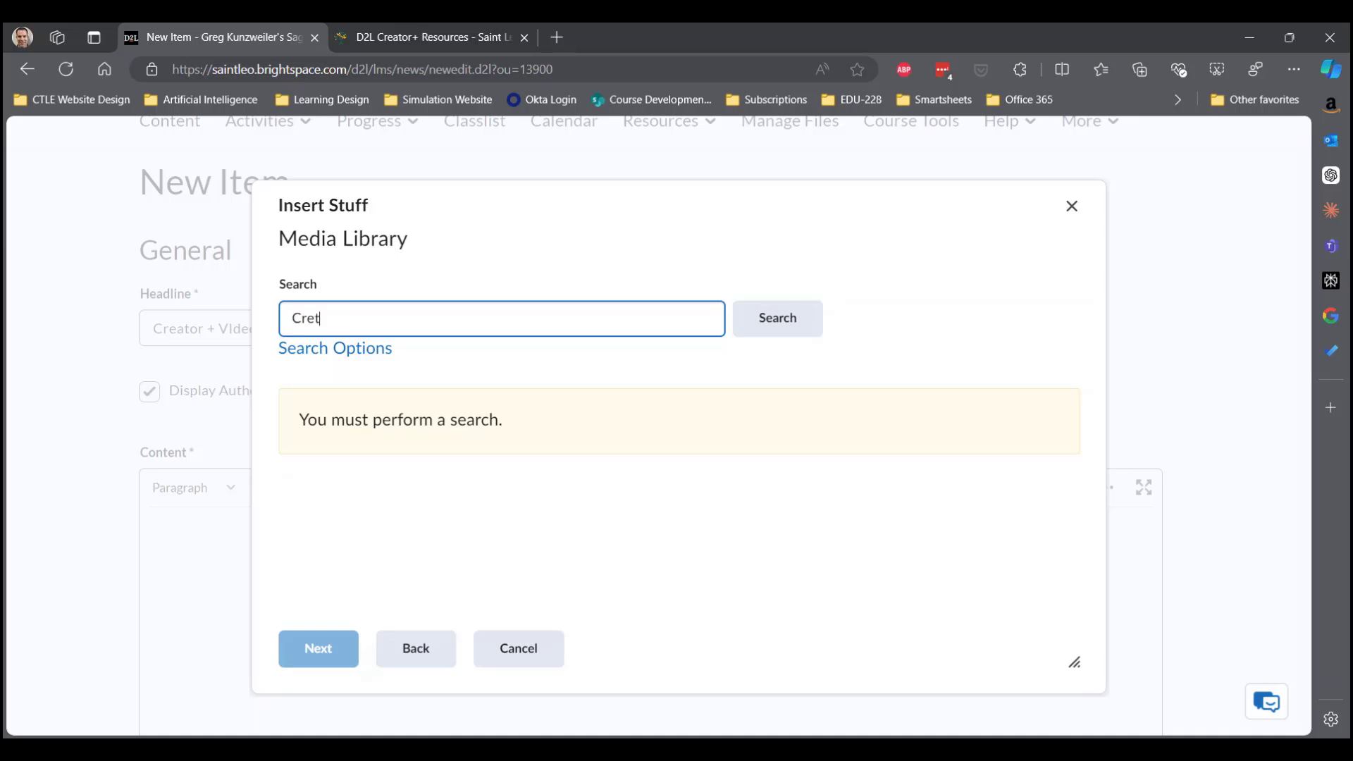
type("Creator +")
key("Return")
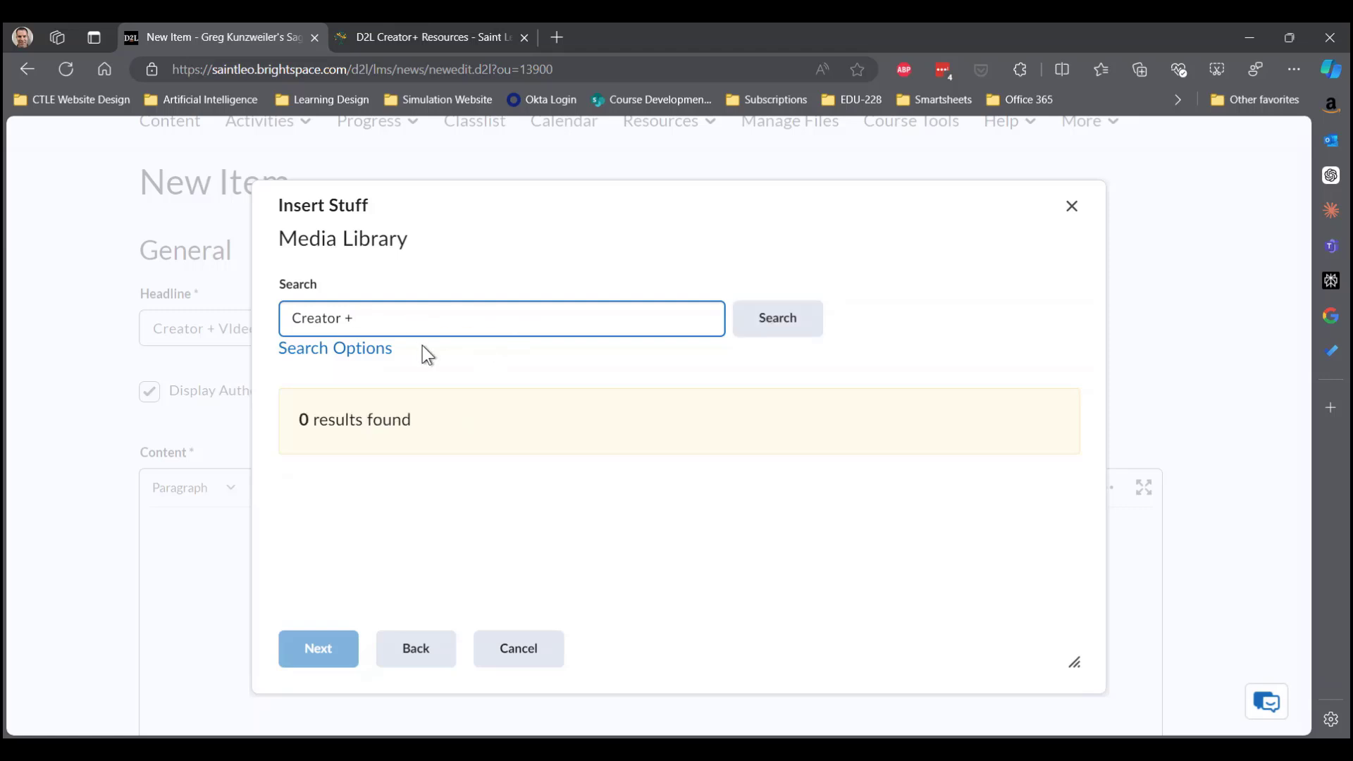
Search the Media Library for "Creator+" and choose the Creator + Video recording for the news item.
key("BackSpace")
key("BackSpace")
type("+")
left_click(800, 319)
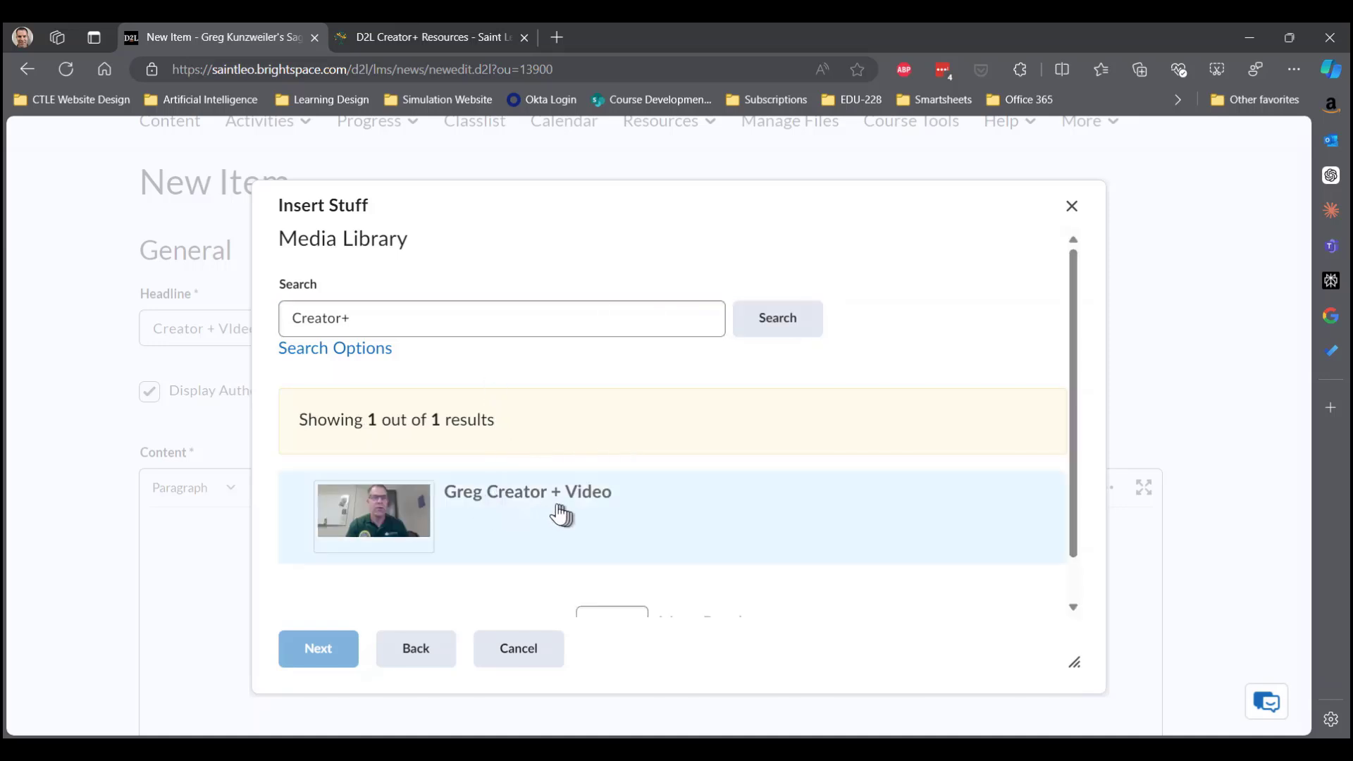
left_click(483, 509)
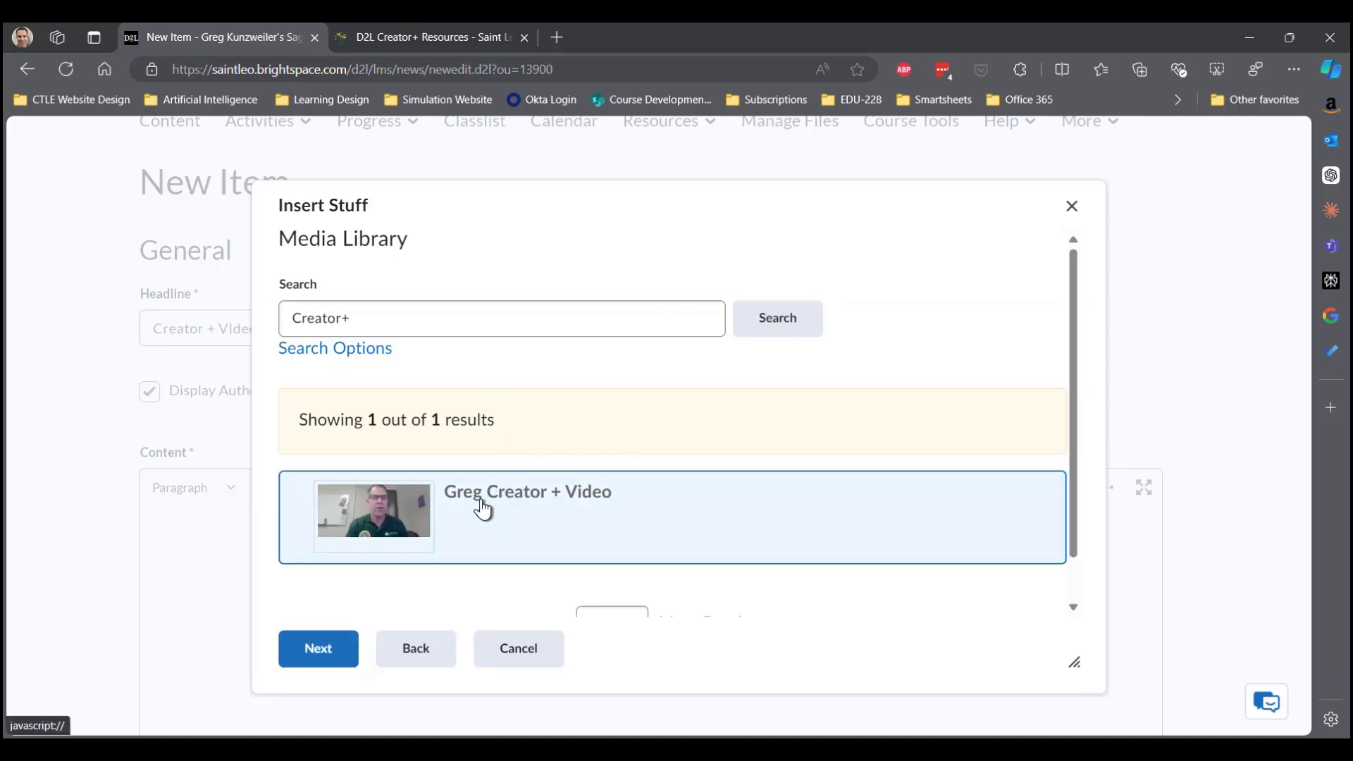
left_click(324, 650)
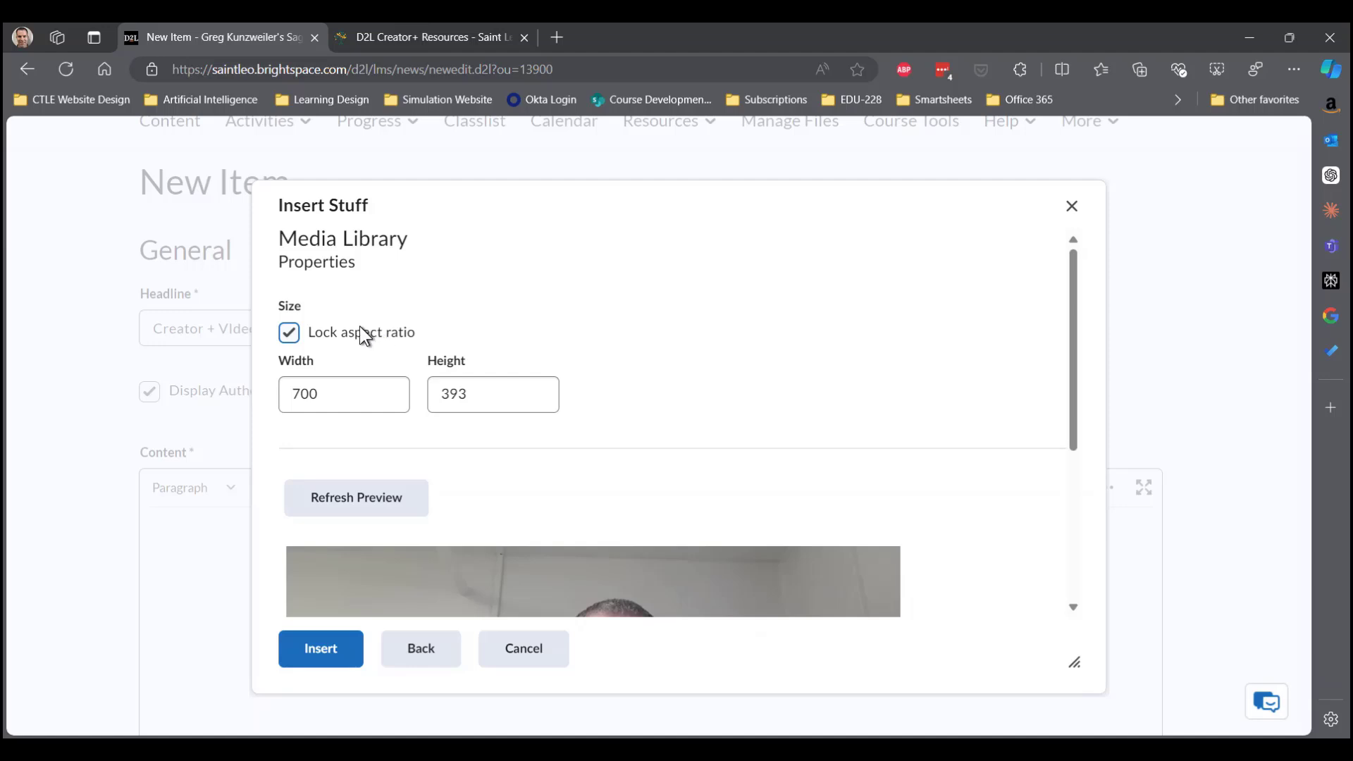
Insert the recording into the news item at its default size with the aspect ratio locked, and publish the item.
left_click(335, 399)
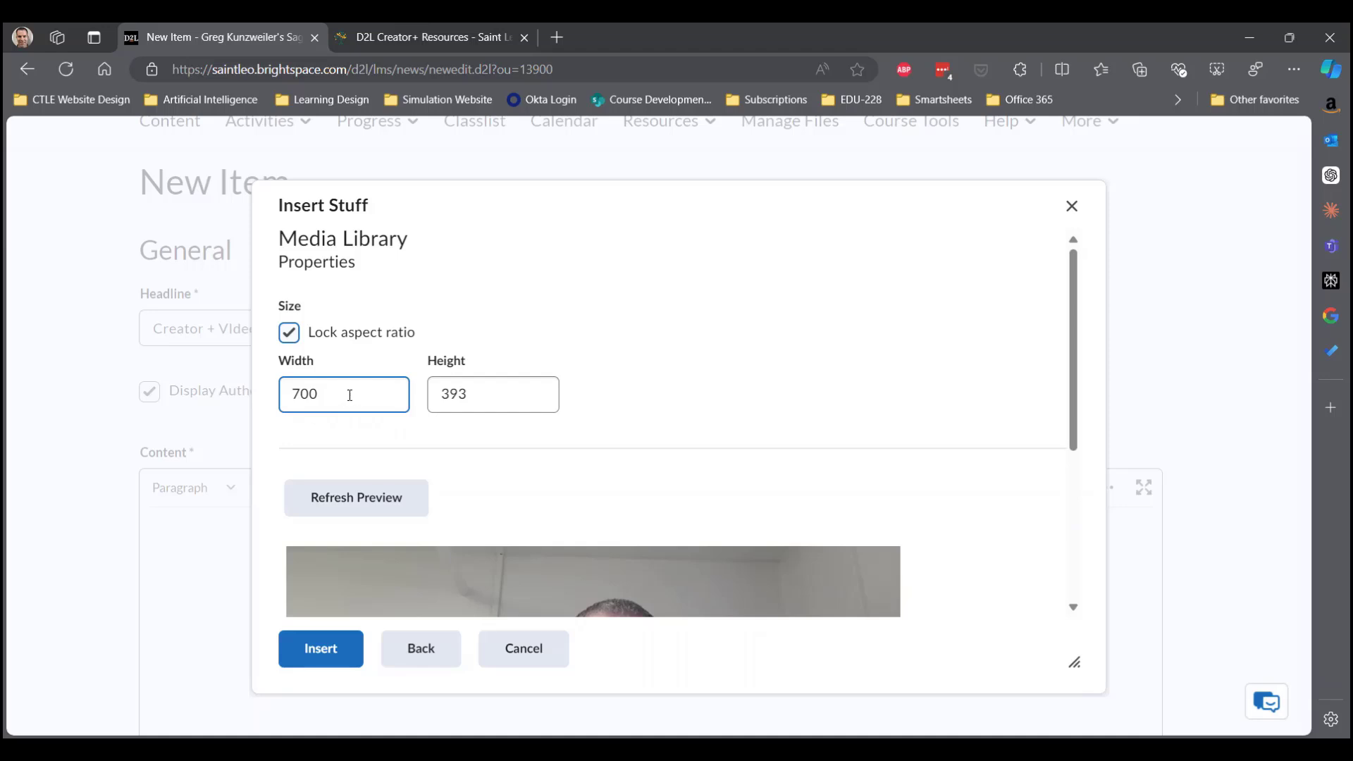
left_click_drag(1089, 327, 1078, 425)
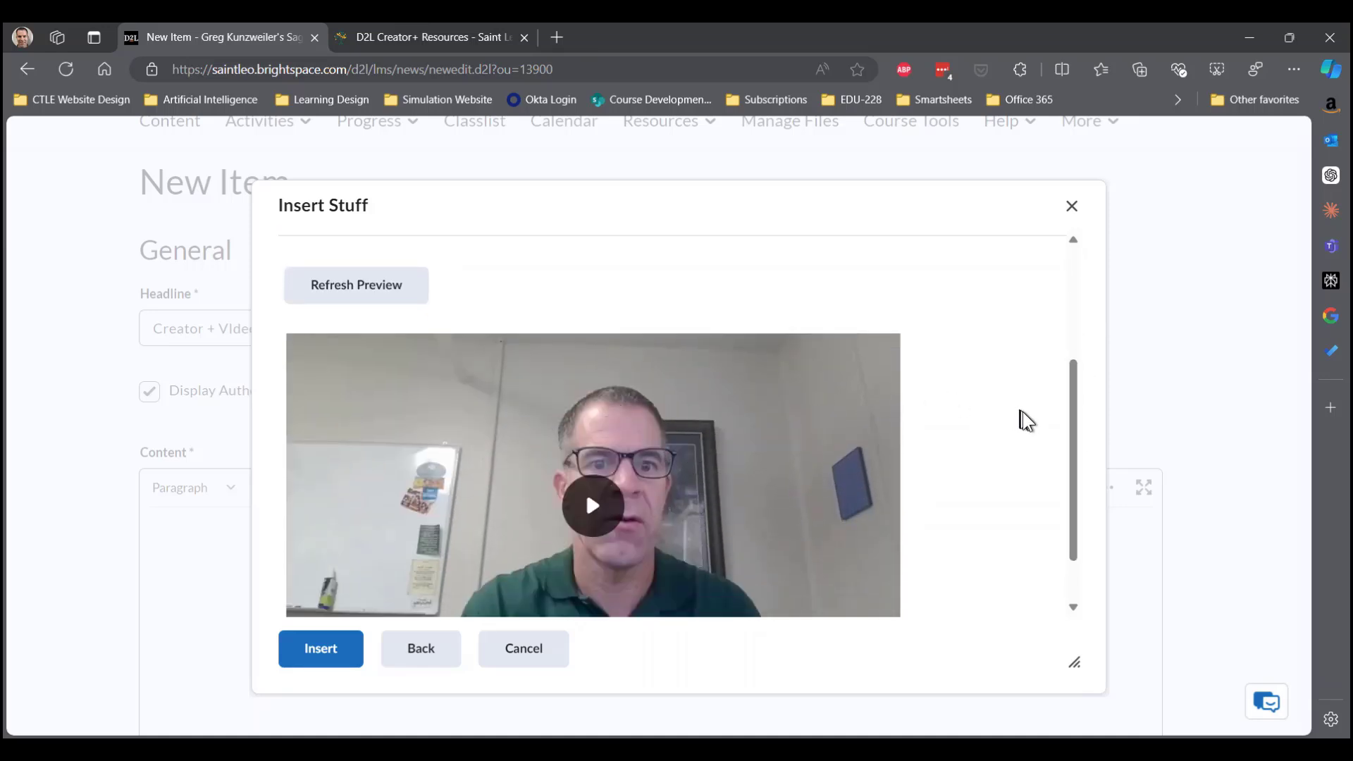
left_click_drag(1072, 436, 1099, 485)
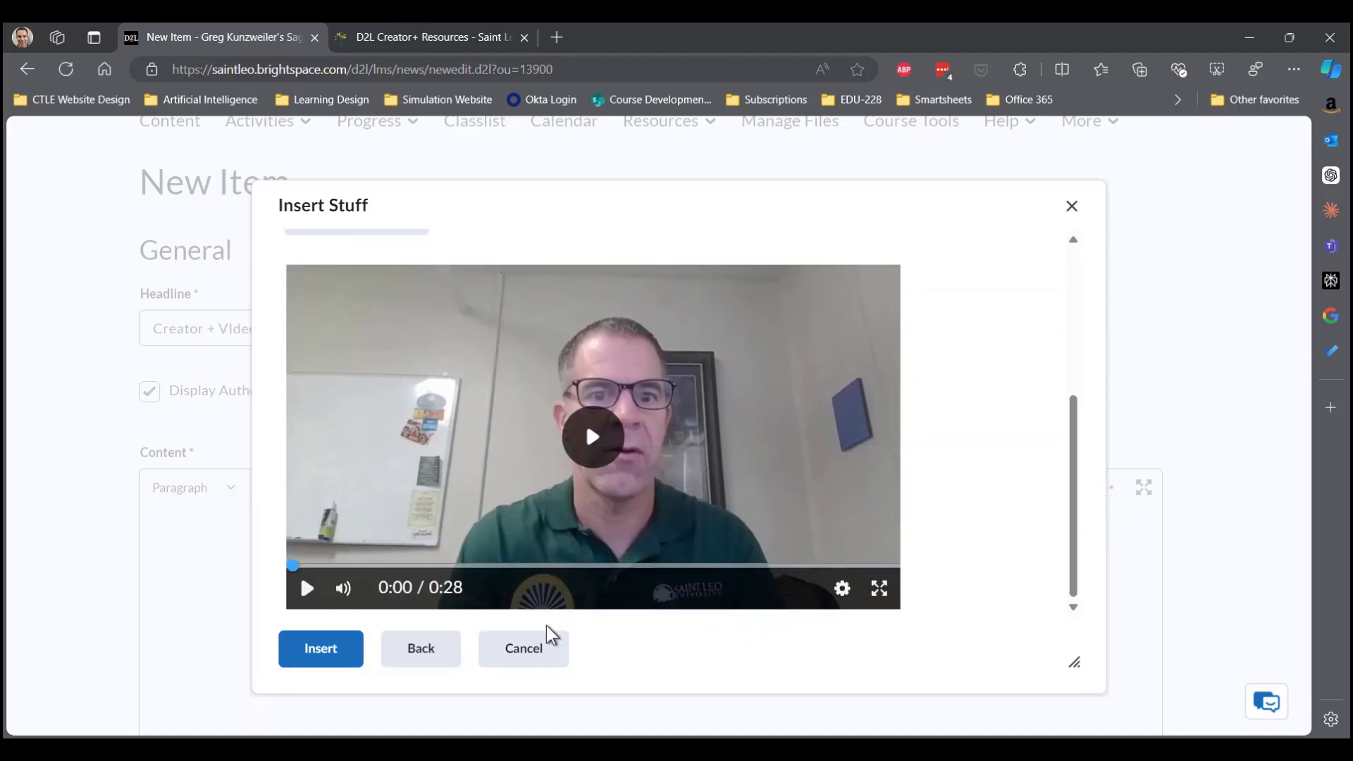
left_click(326, 651)
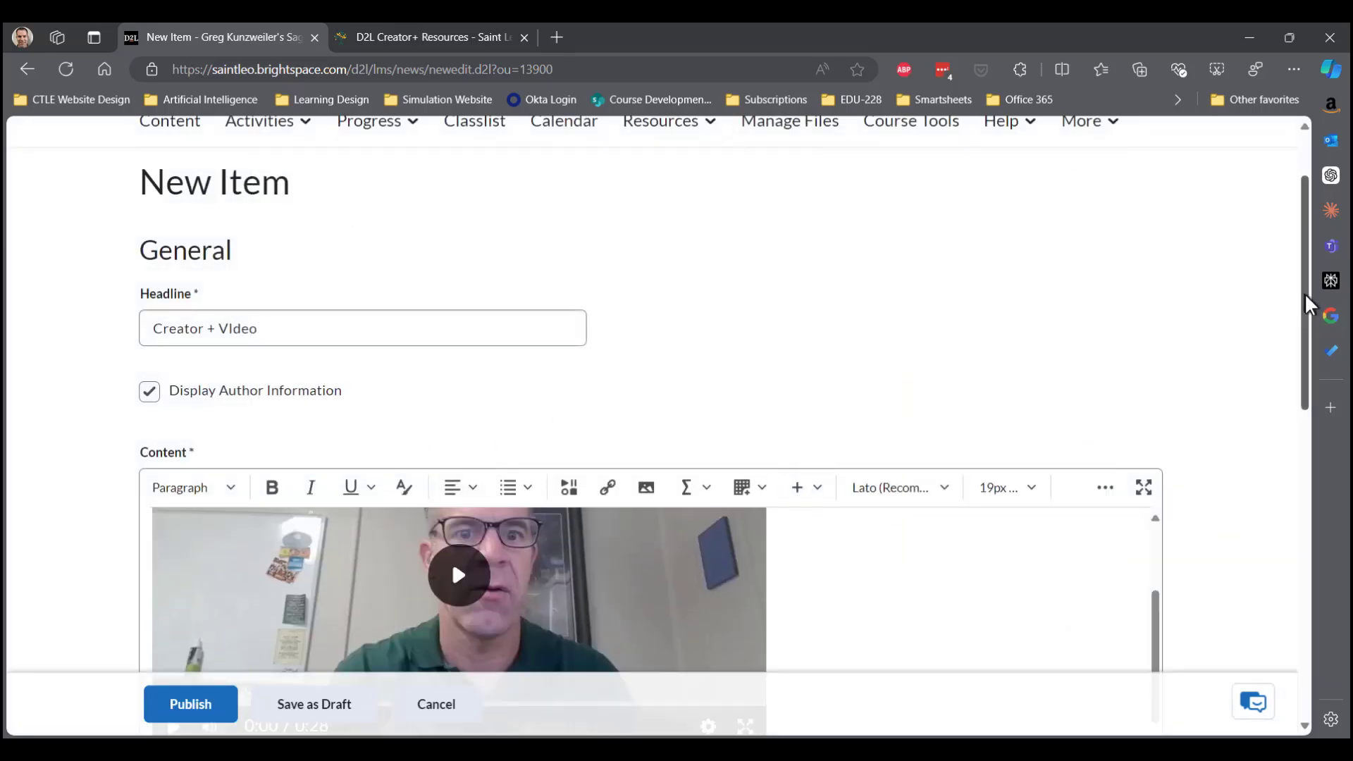
left_click_drag(1307, 304, 1318, 577)
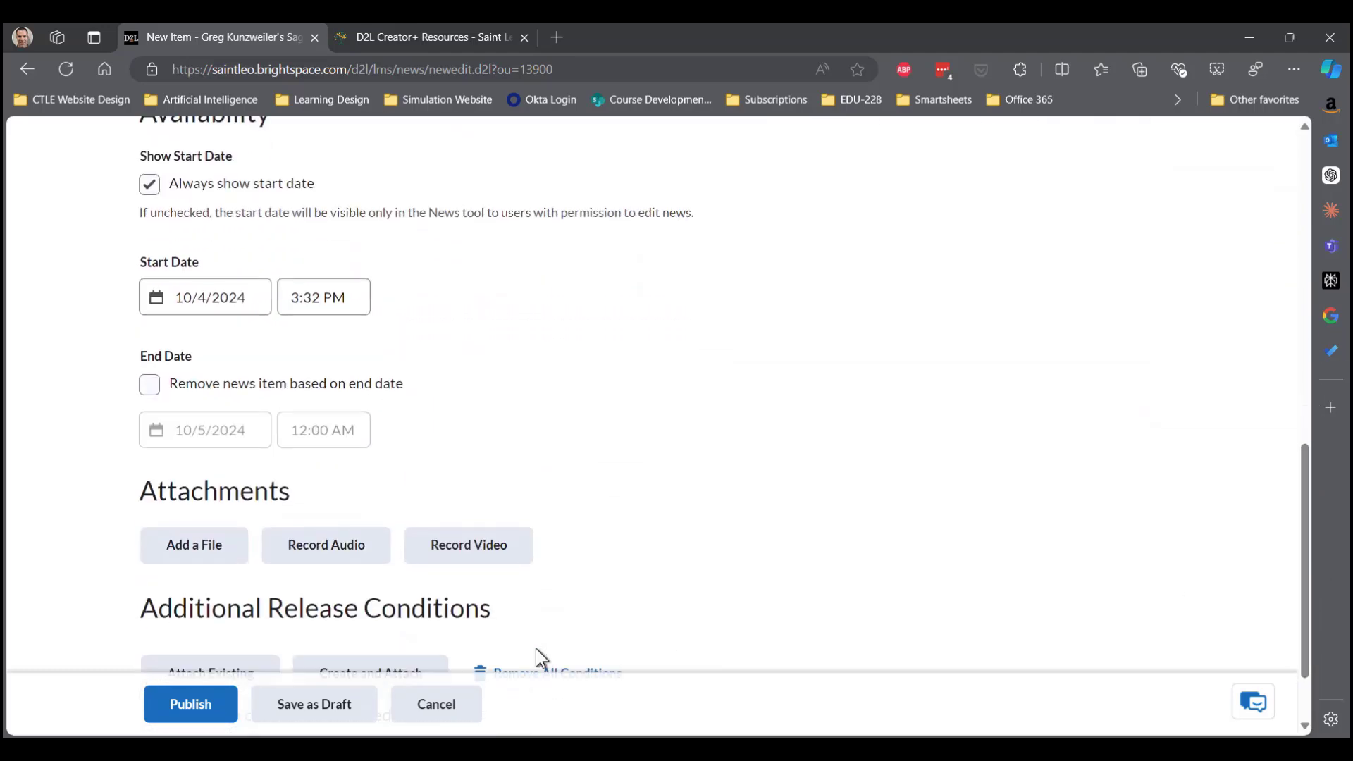
left_click(208, 713)
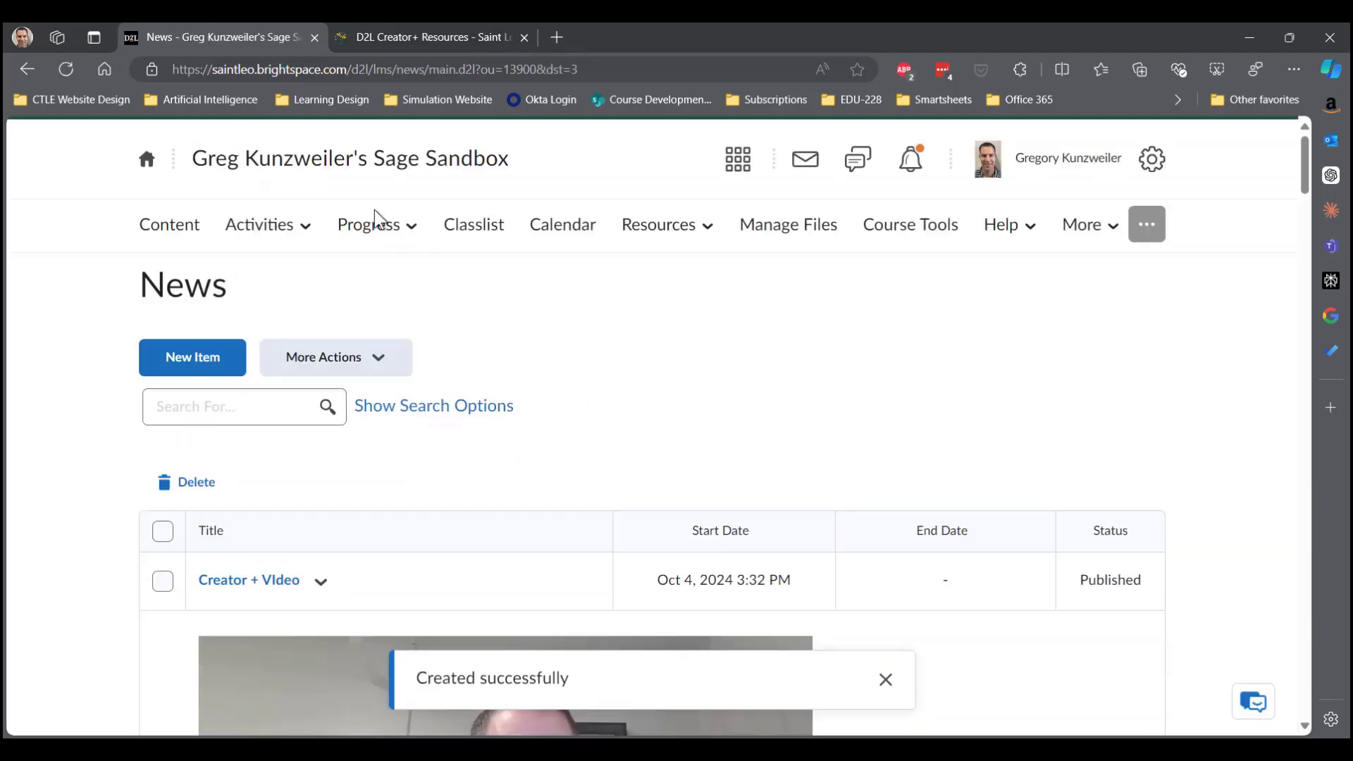
Return to the course homepage and play the new announcement's video muted, pausing it partway through.
left_click(389, 169)
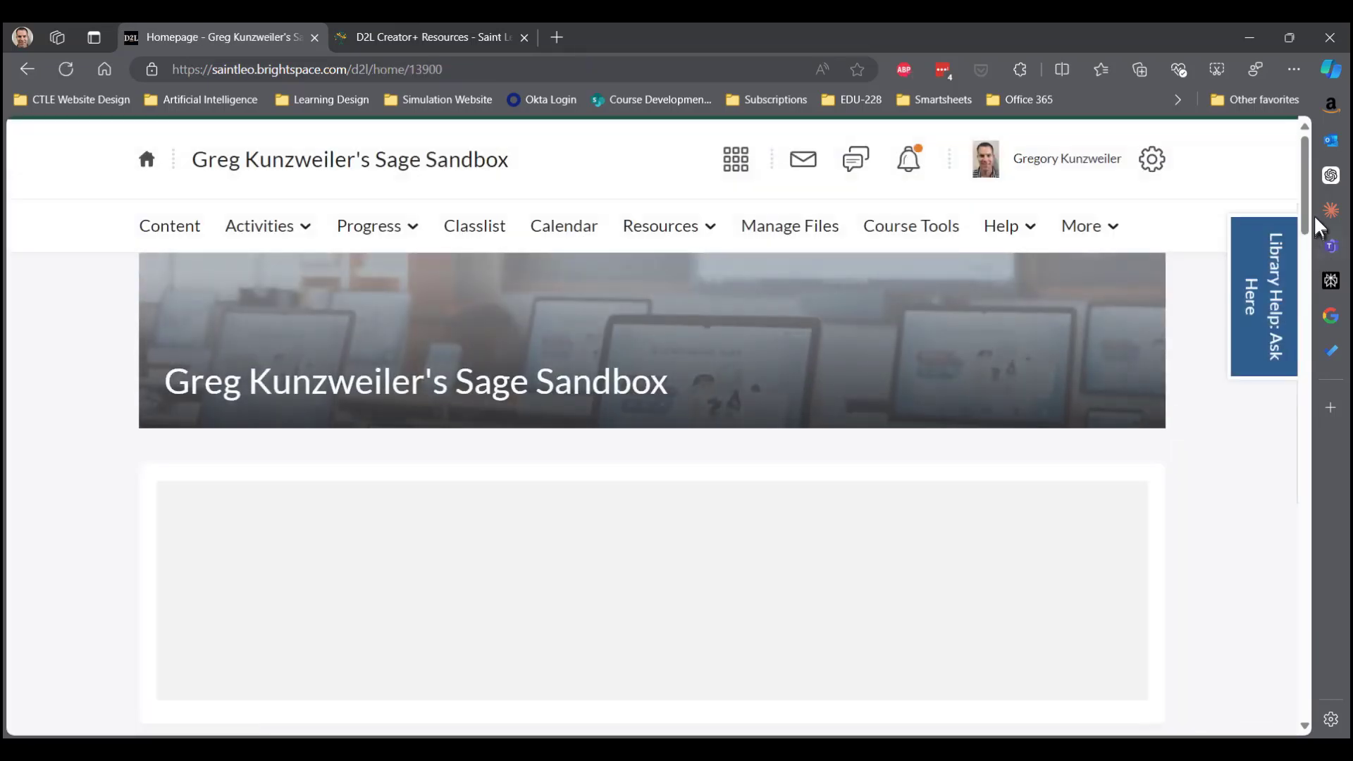
scroll(1299, 317, "down", 8)
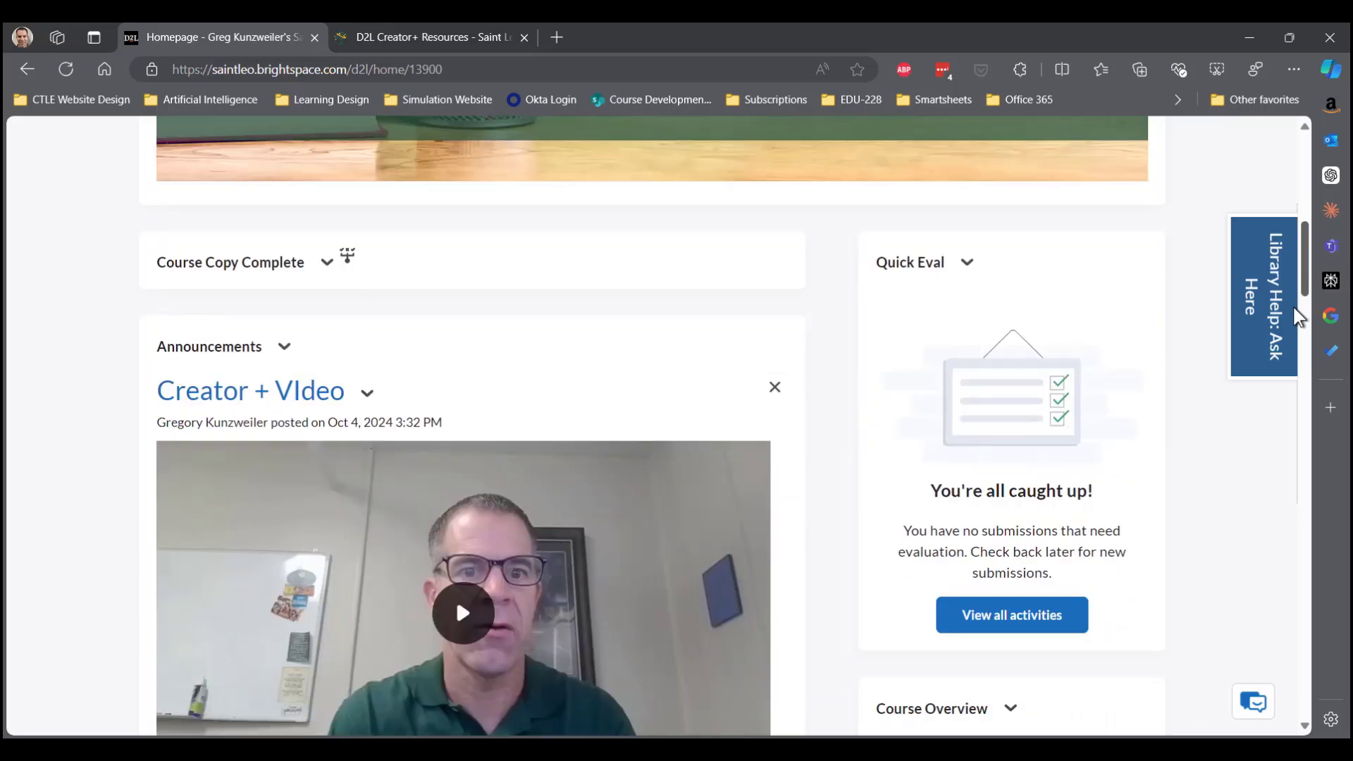
scroll(1299, 317, "down", 3)
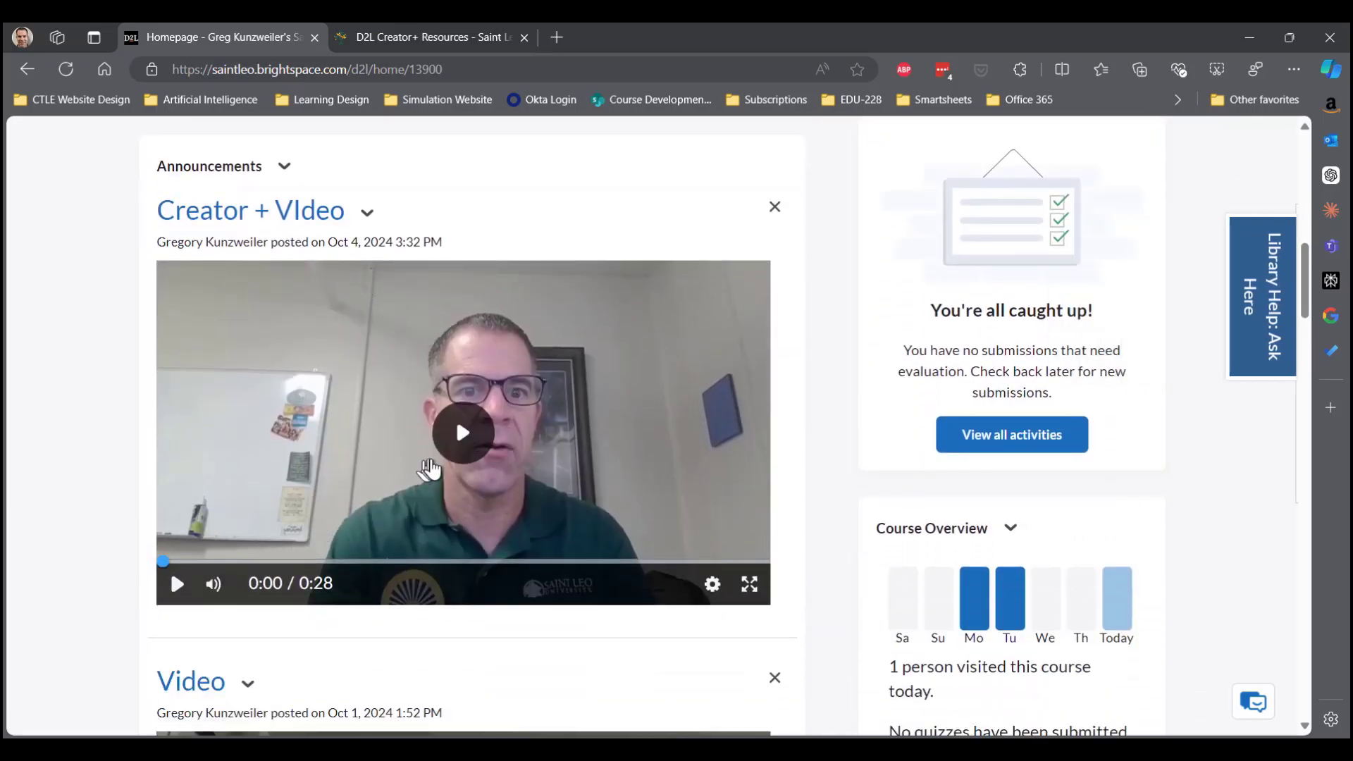
left_click(213, 583)
left_click(460, 455)
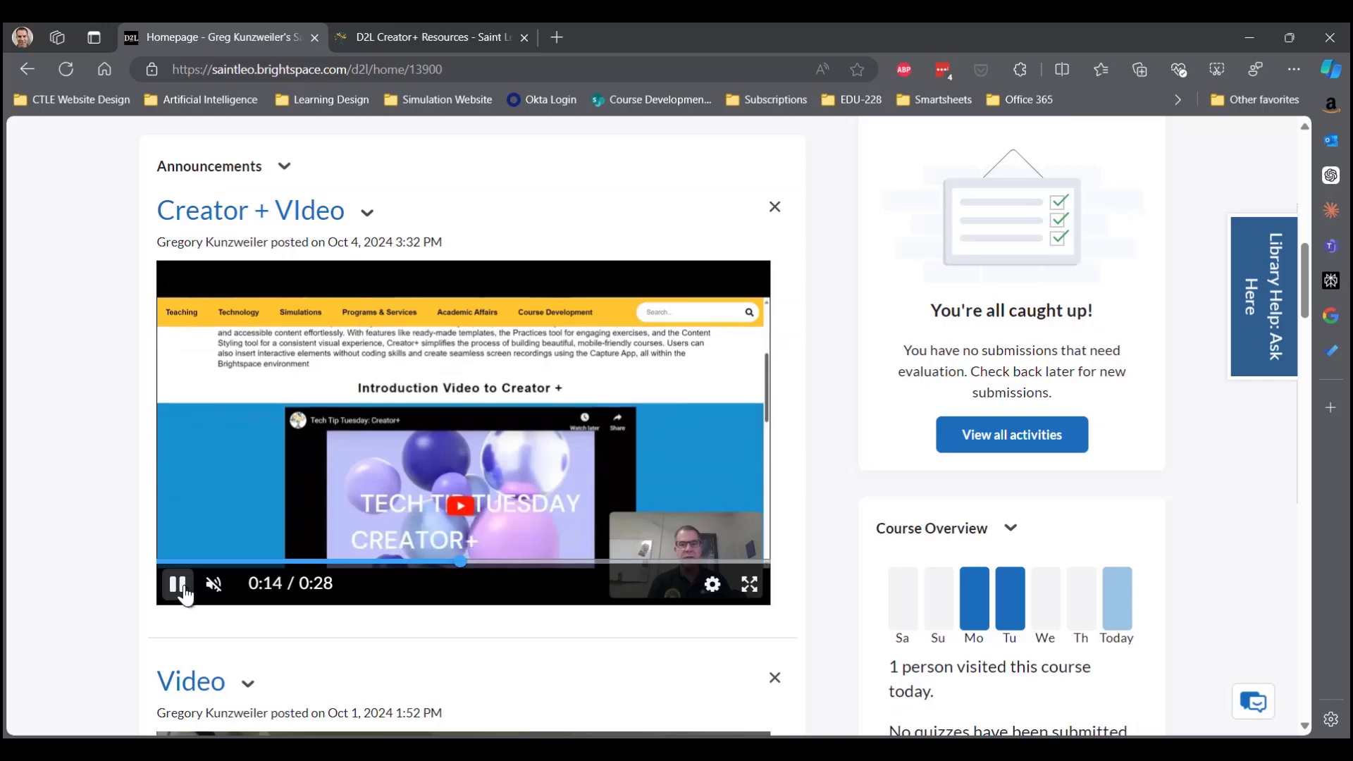
left_click(177, 584)
Go to the course's Discussions and open the "Introduce Yourself - Post your introduction" topic for editing.
scroll(1315, 304, "up", 10)
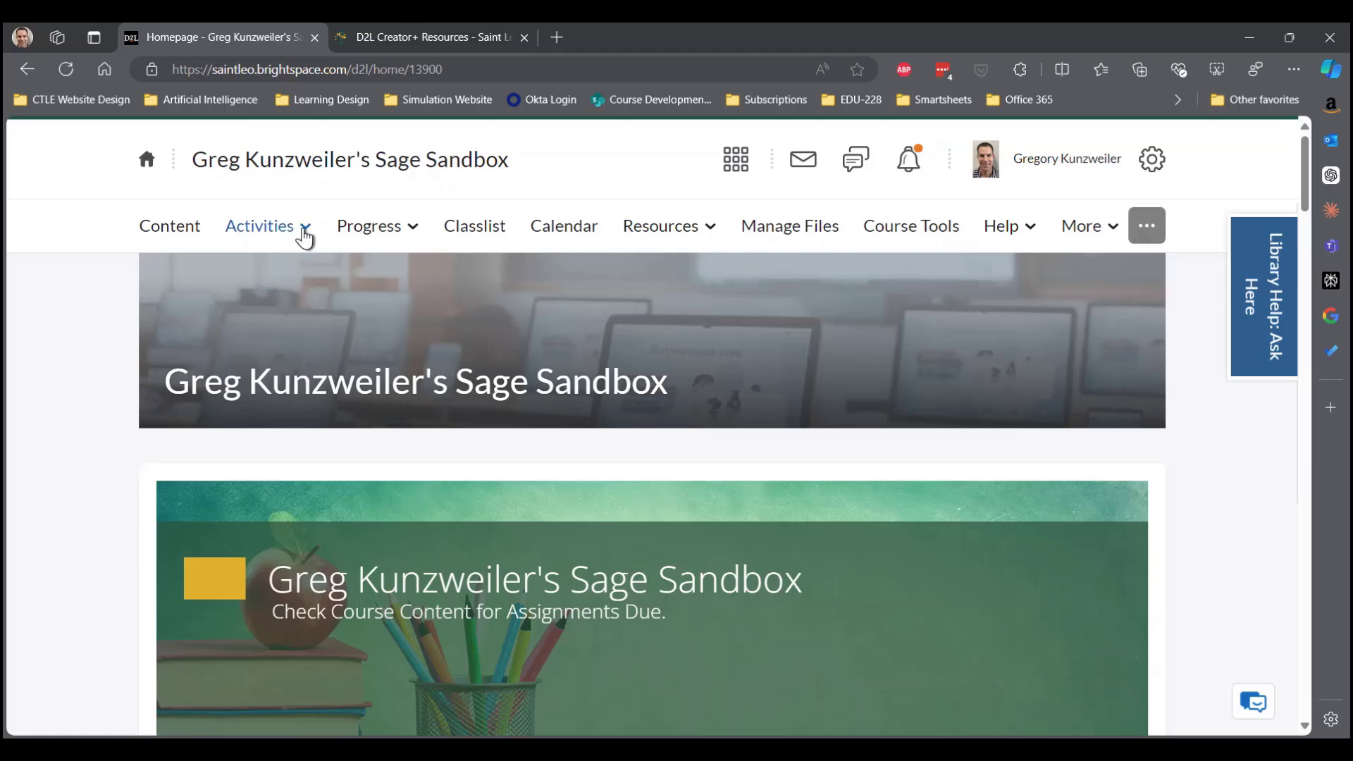
left_click(305, 237)
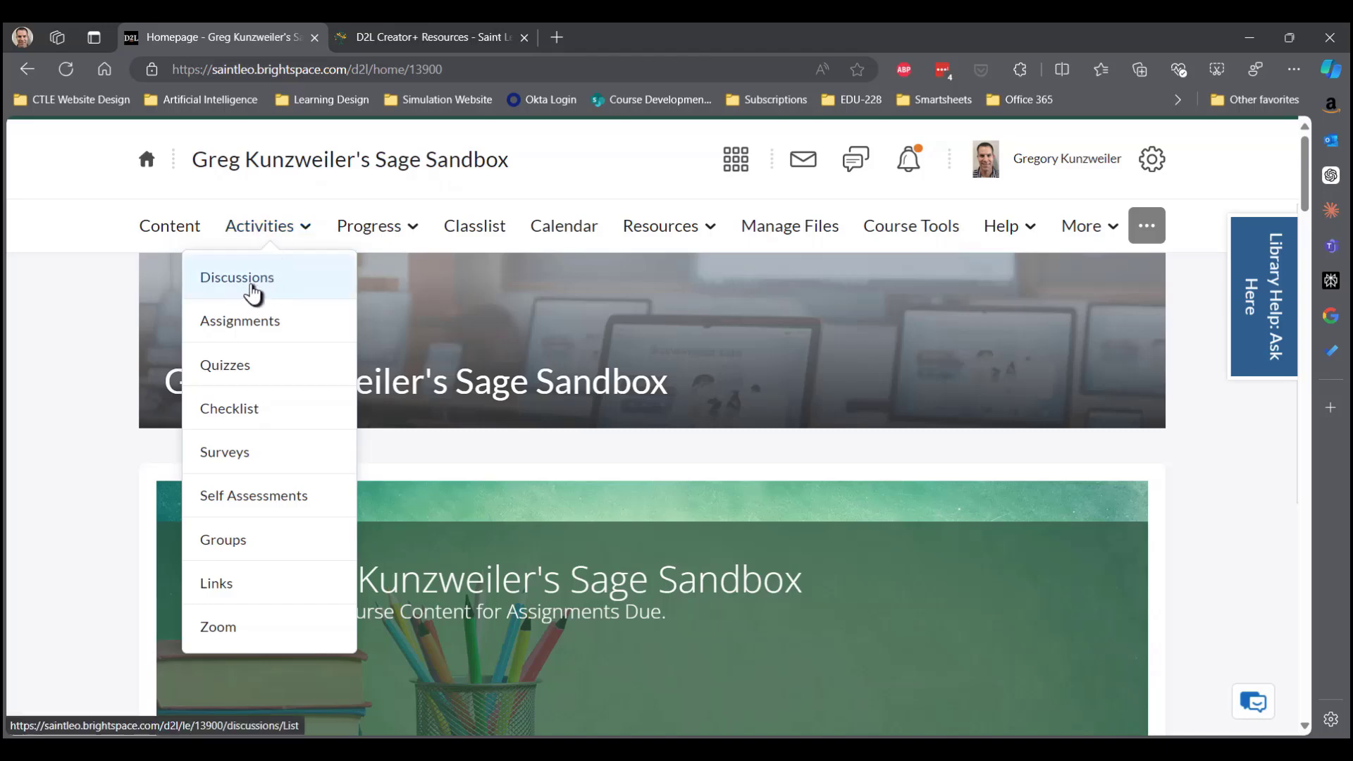
left_click(257, 290)
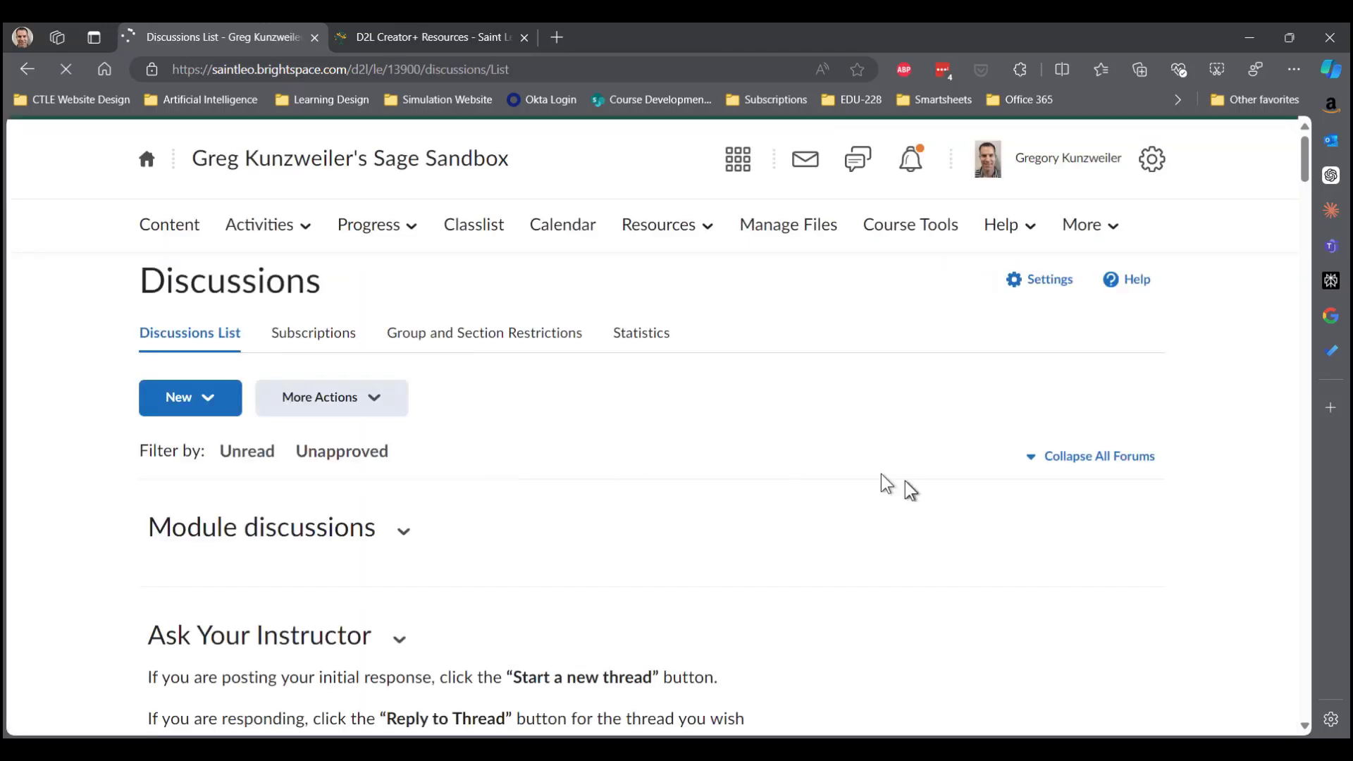
left_click_drag(1305, 176, 1303, 244)
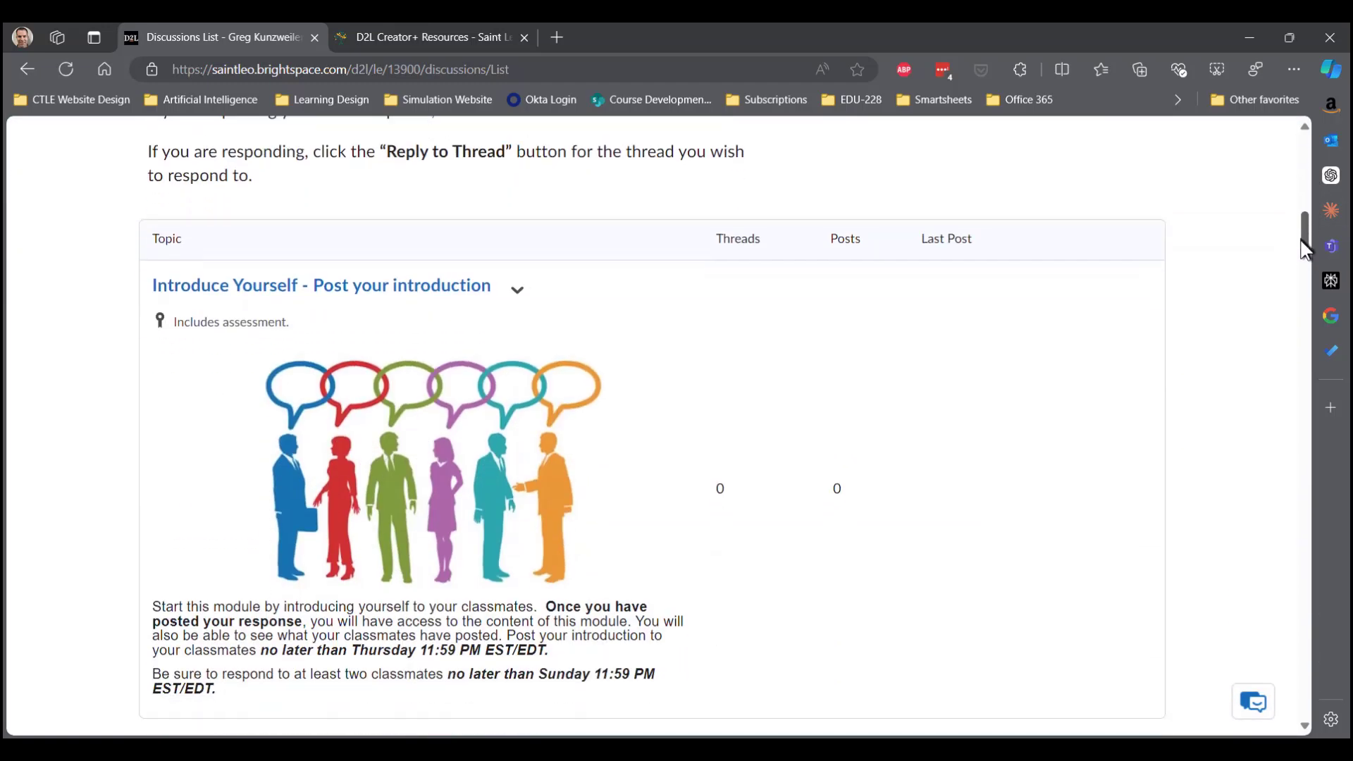
left_click(521, 290)
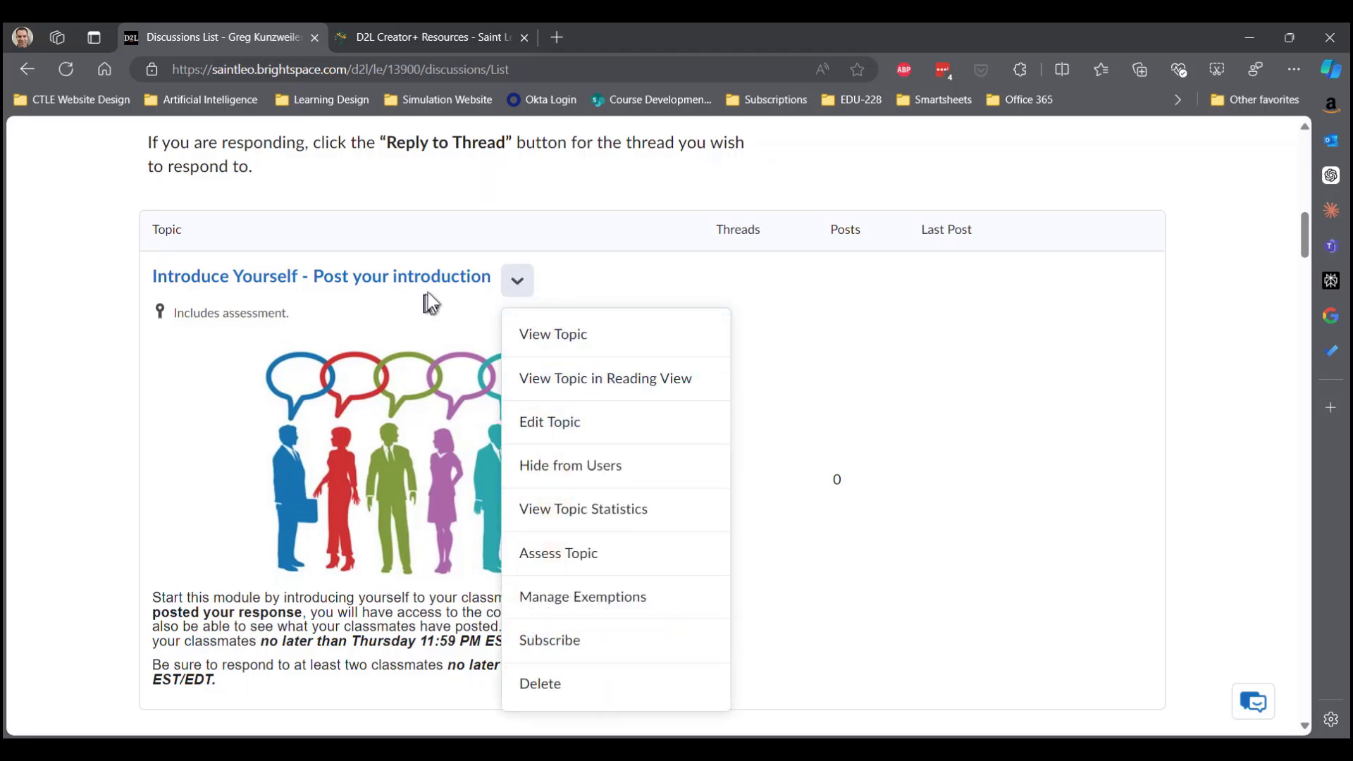
left_click(558, 426)
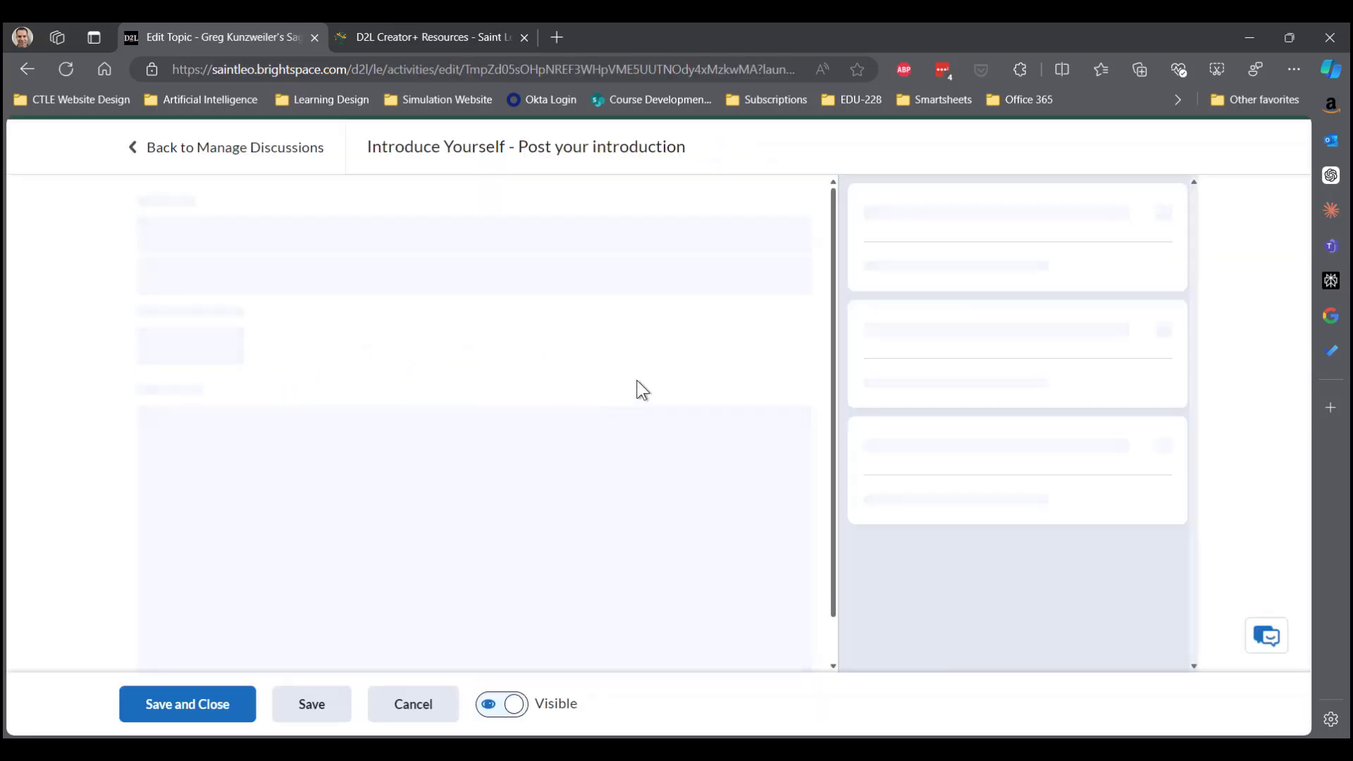
Add two new lines after the last sentence of the topic's description.
left_click_drag(807, 501, 804, 649)
left_click(754, 661)
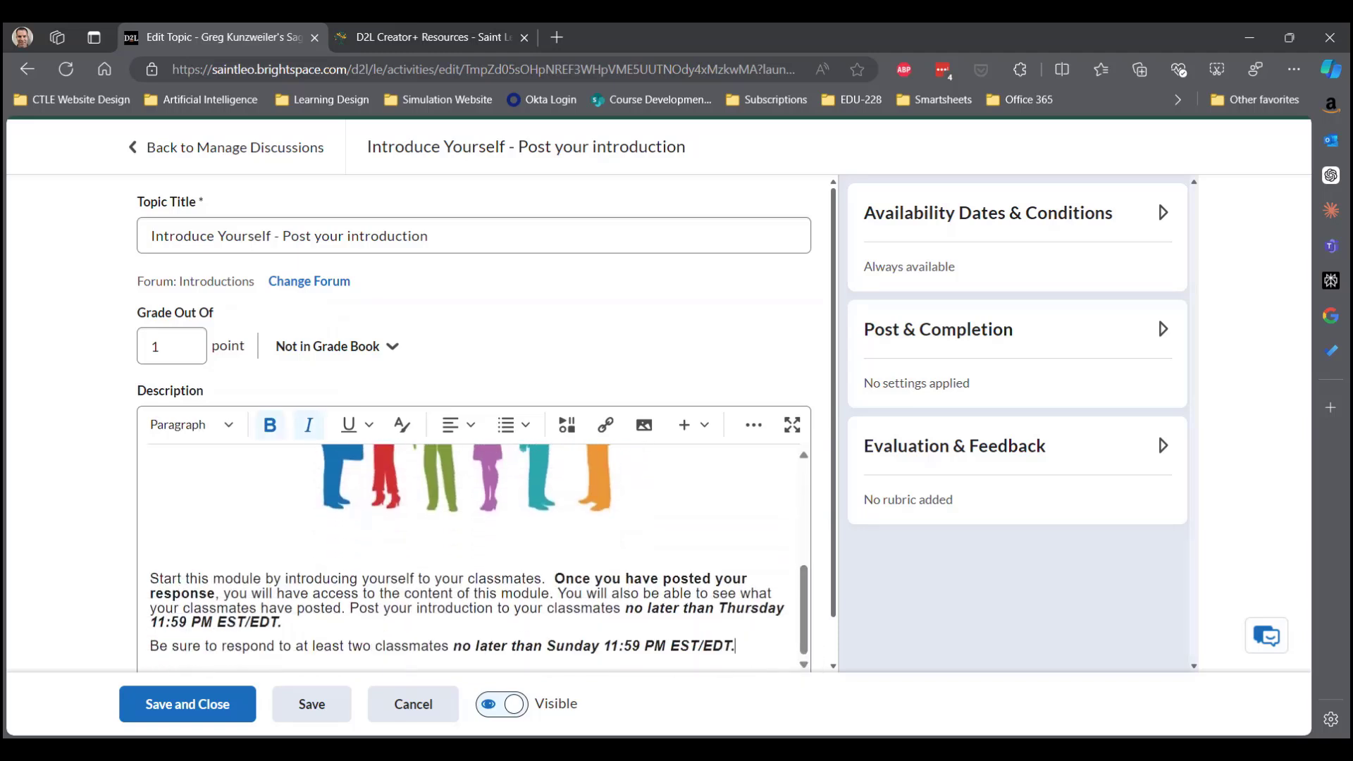
key("Return")
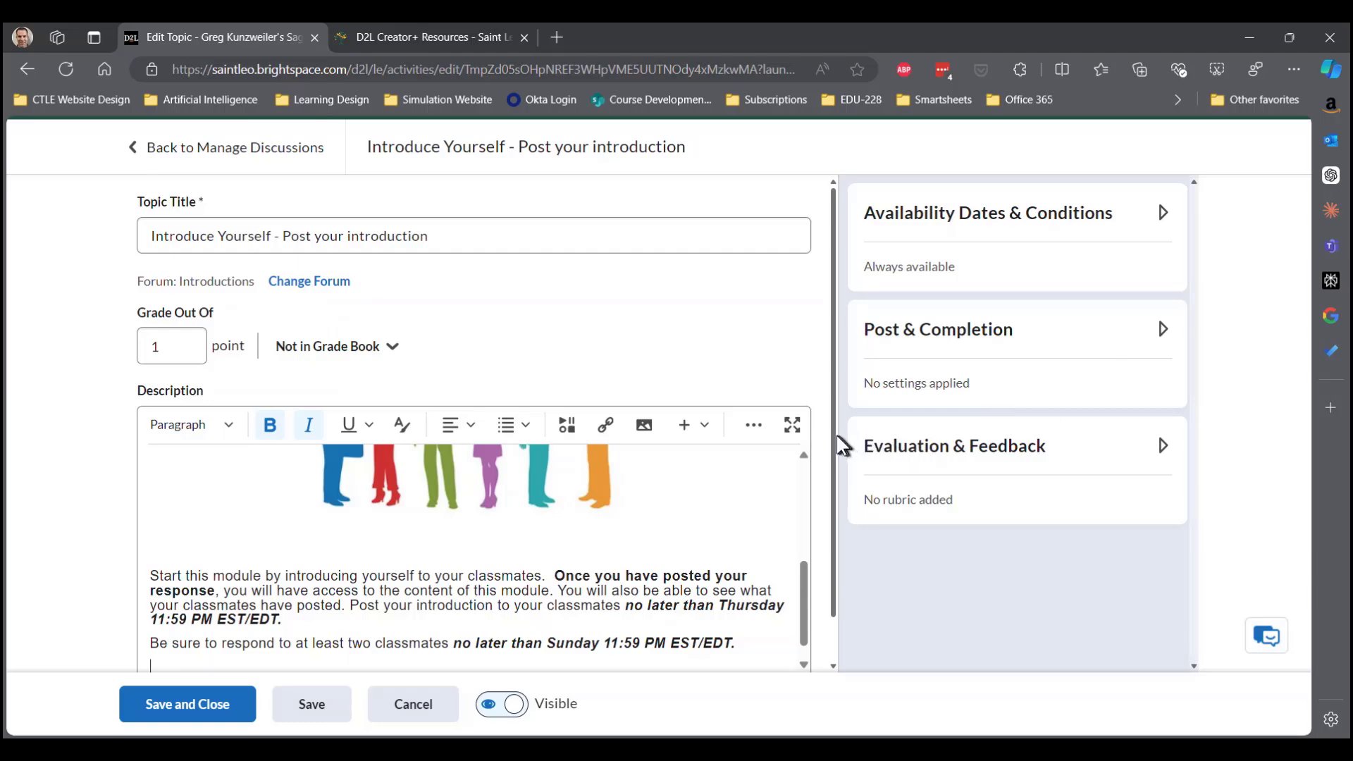
scroll(827, 507, "down", 1)
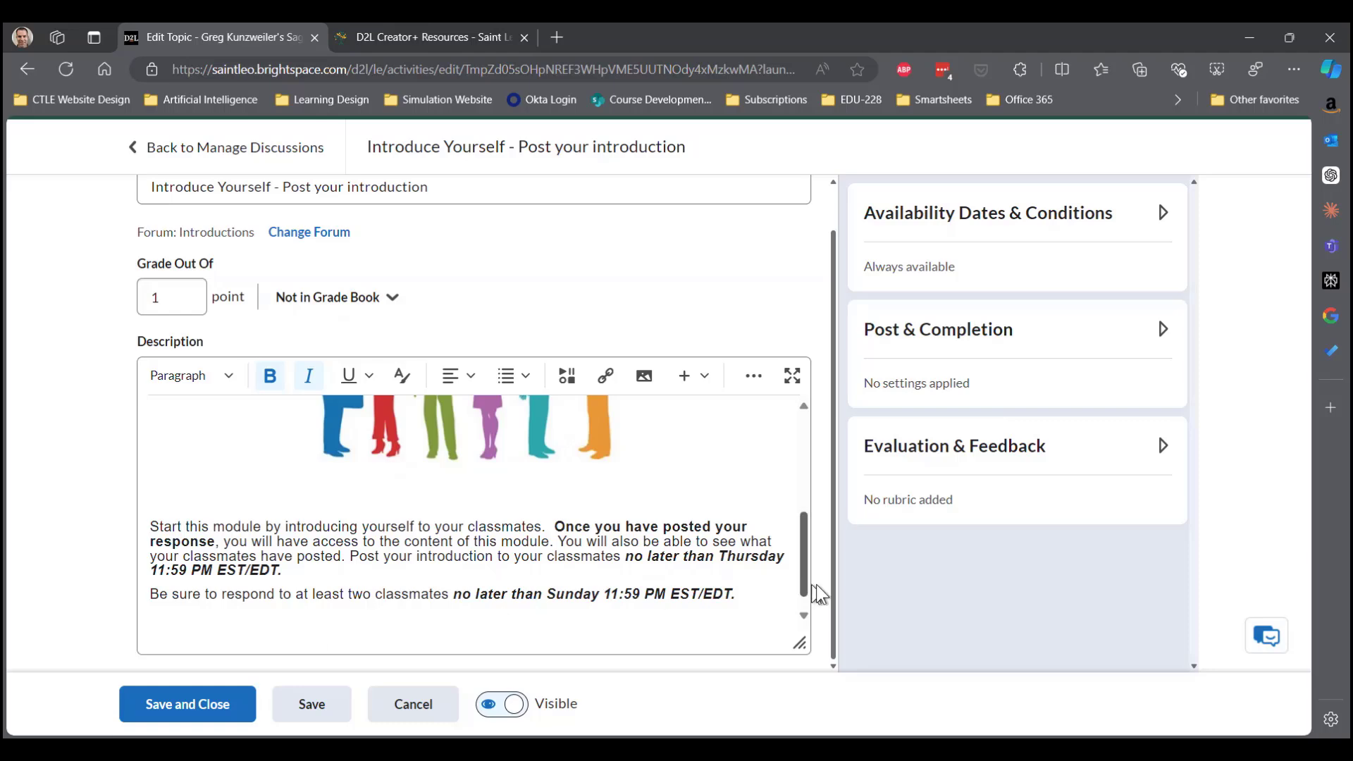
scroll(804, 606, "down", 1)
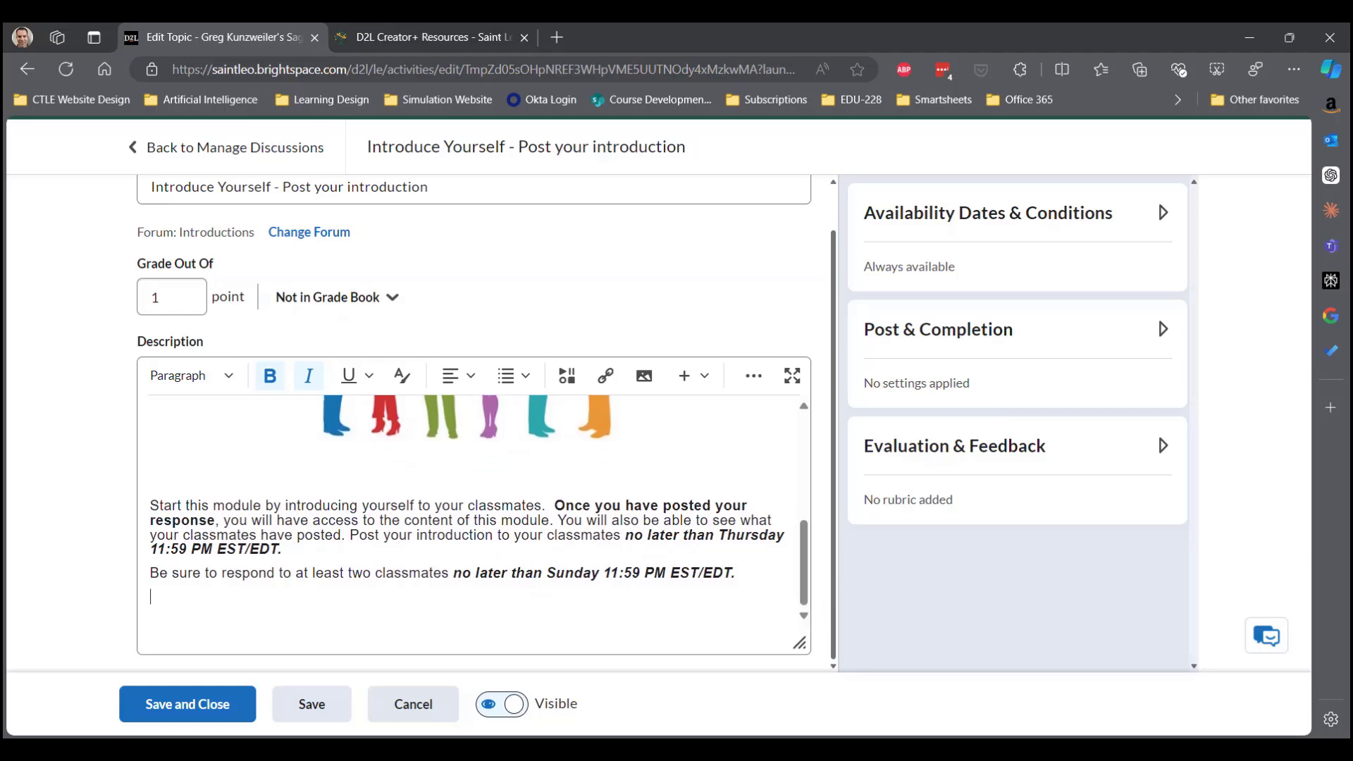
key("Return")
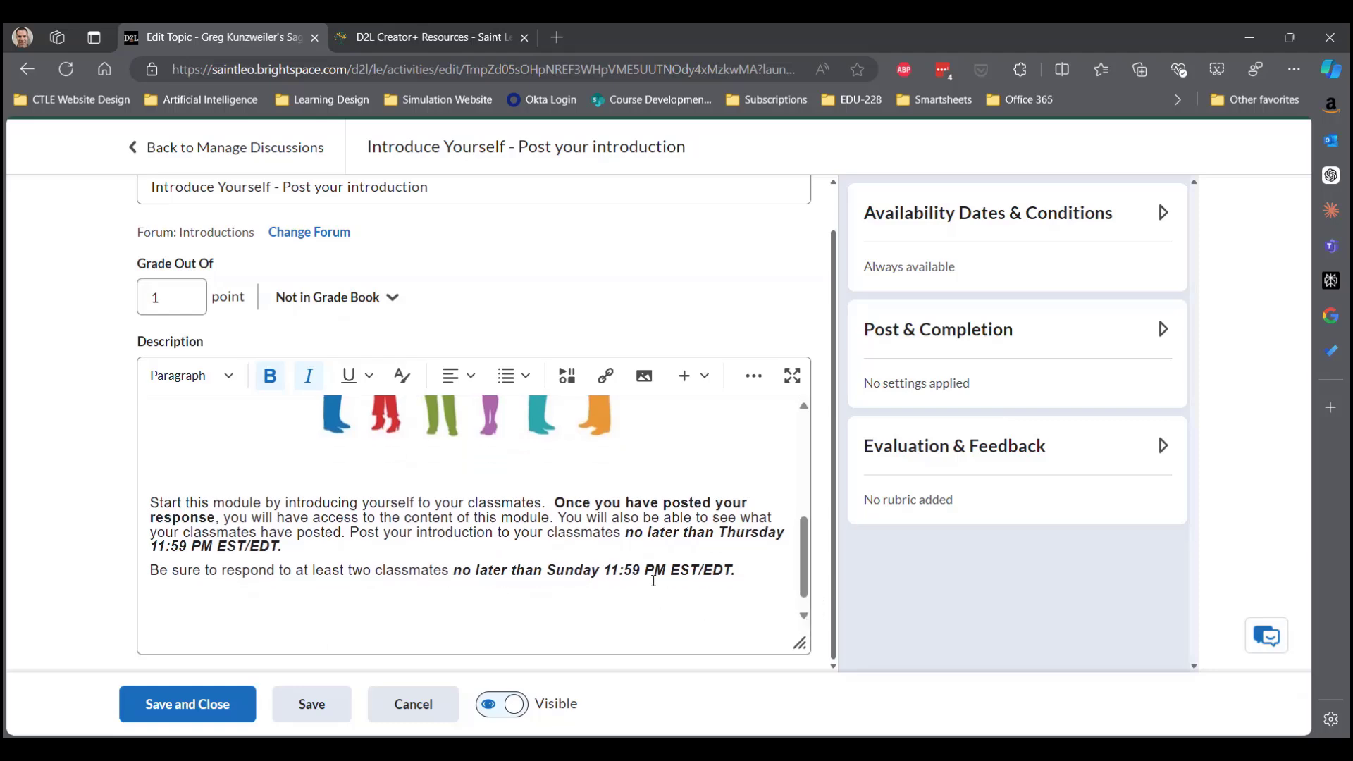
Search the Media Library for "Creator+" from the topic's description and choose the Creator + Video recording.
left_click(568, 377)
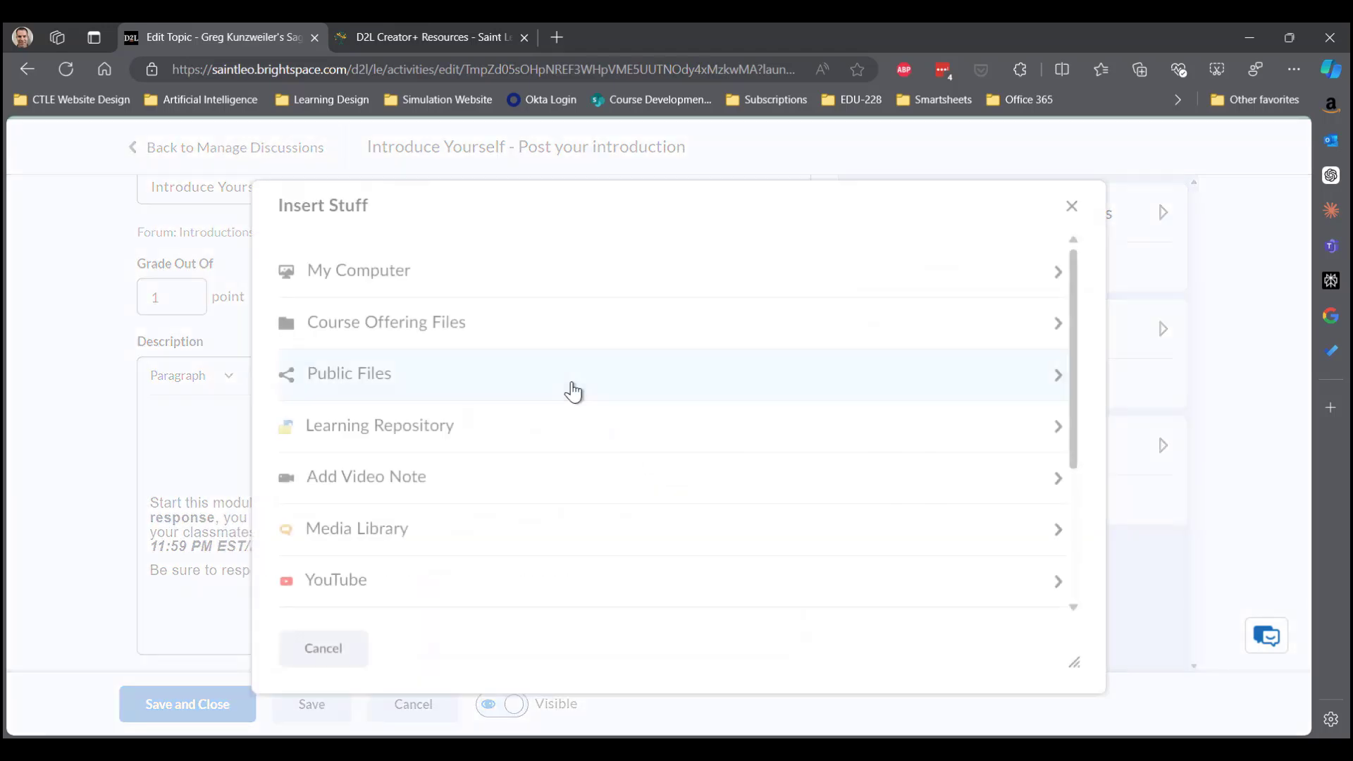
left_click(389, 530)
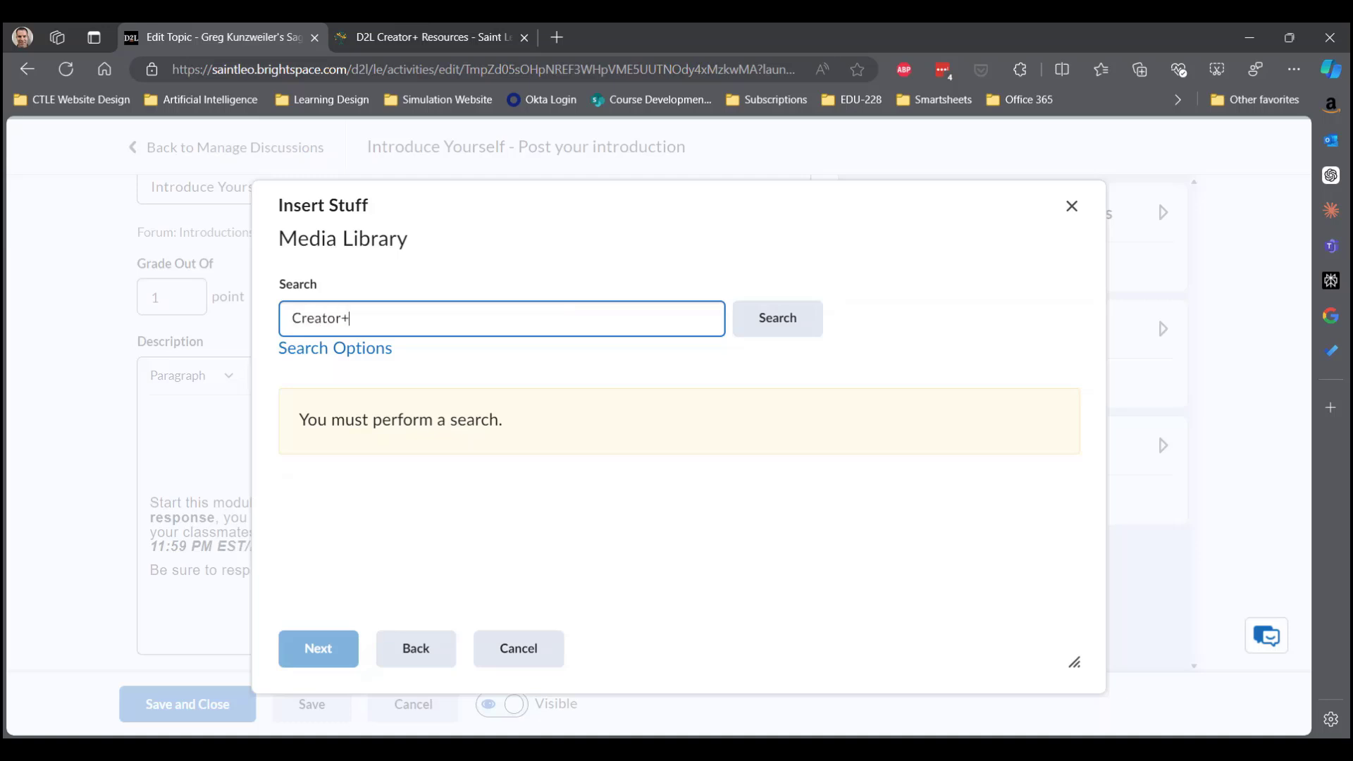
key("Return")
left_click(536, 515)
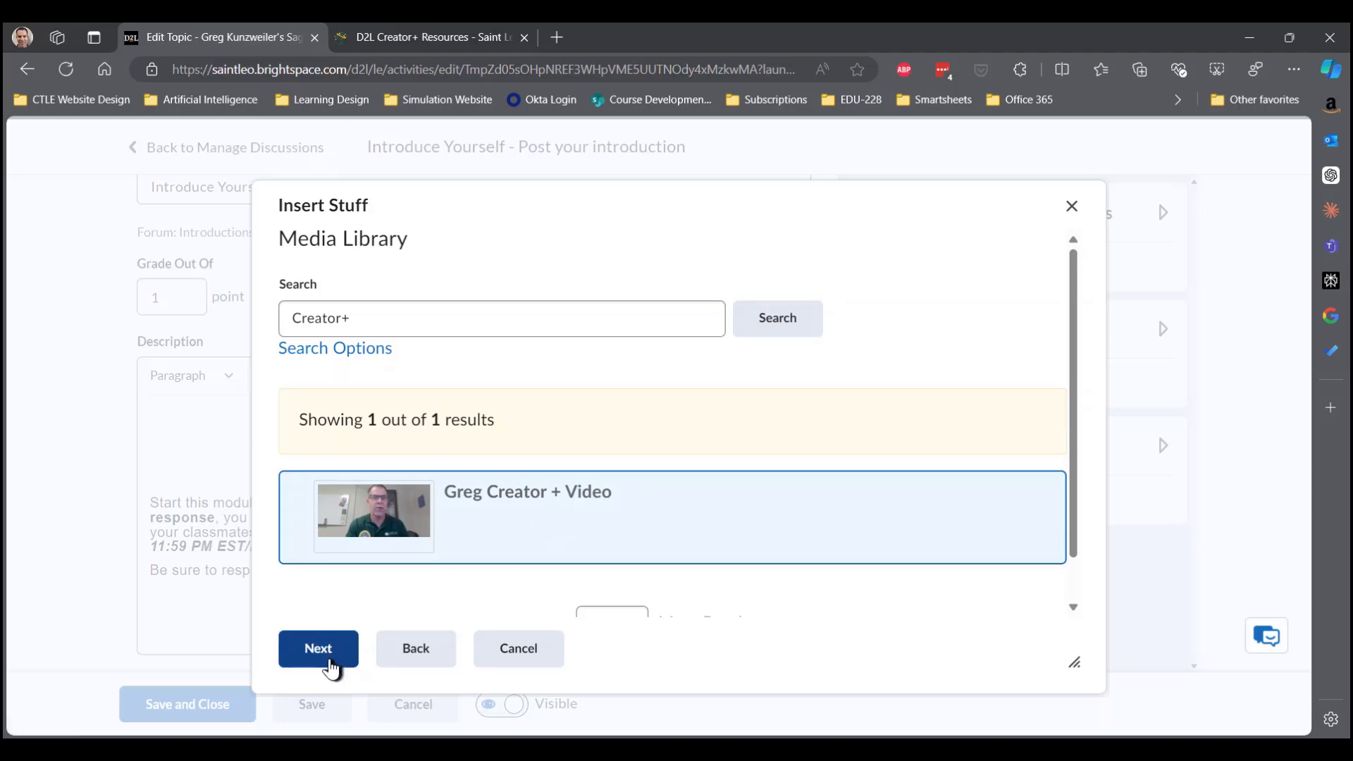
left_click(333, 662)
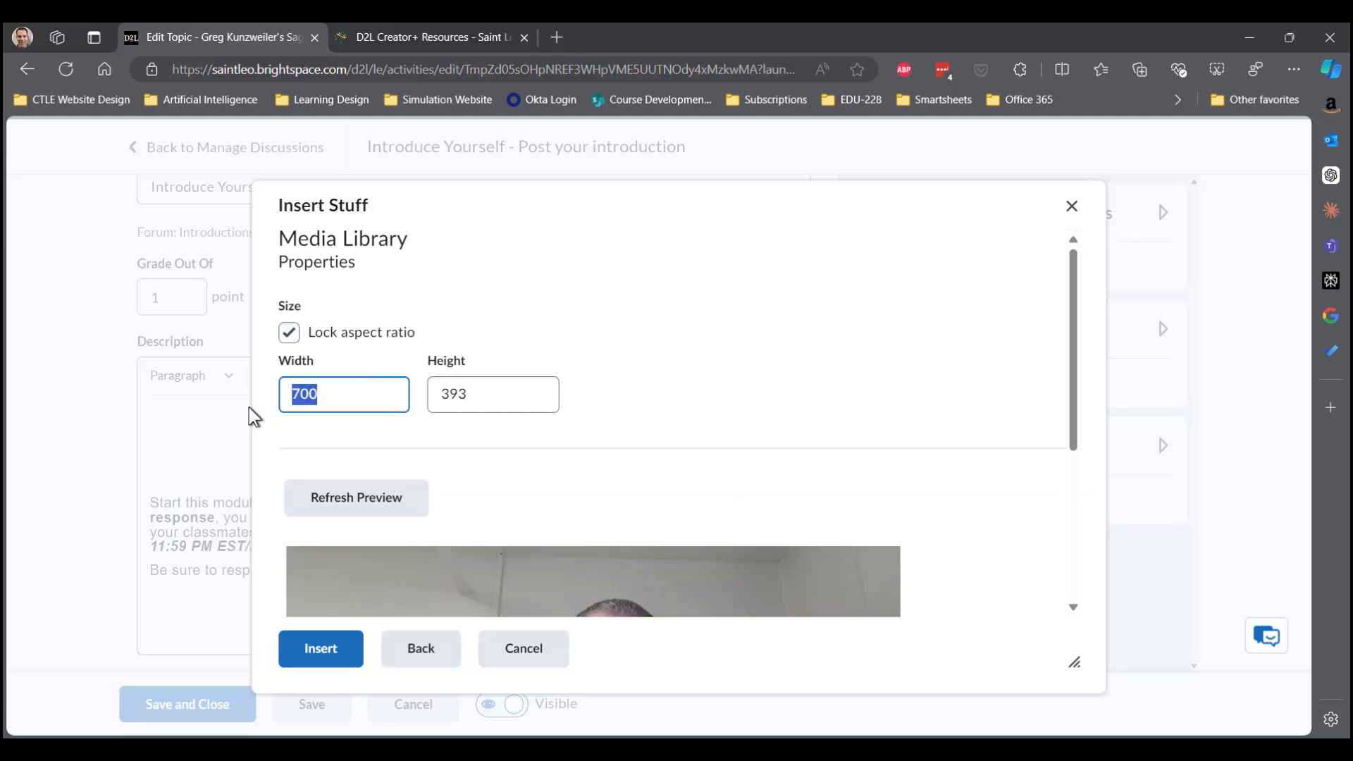
Set the video's width to 500 with the aspect ratio locked, insert it into the description, and save and close the topic.
type("500")
left_click(482, 398)
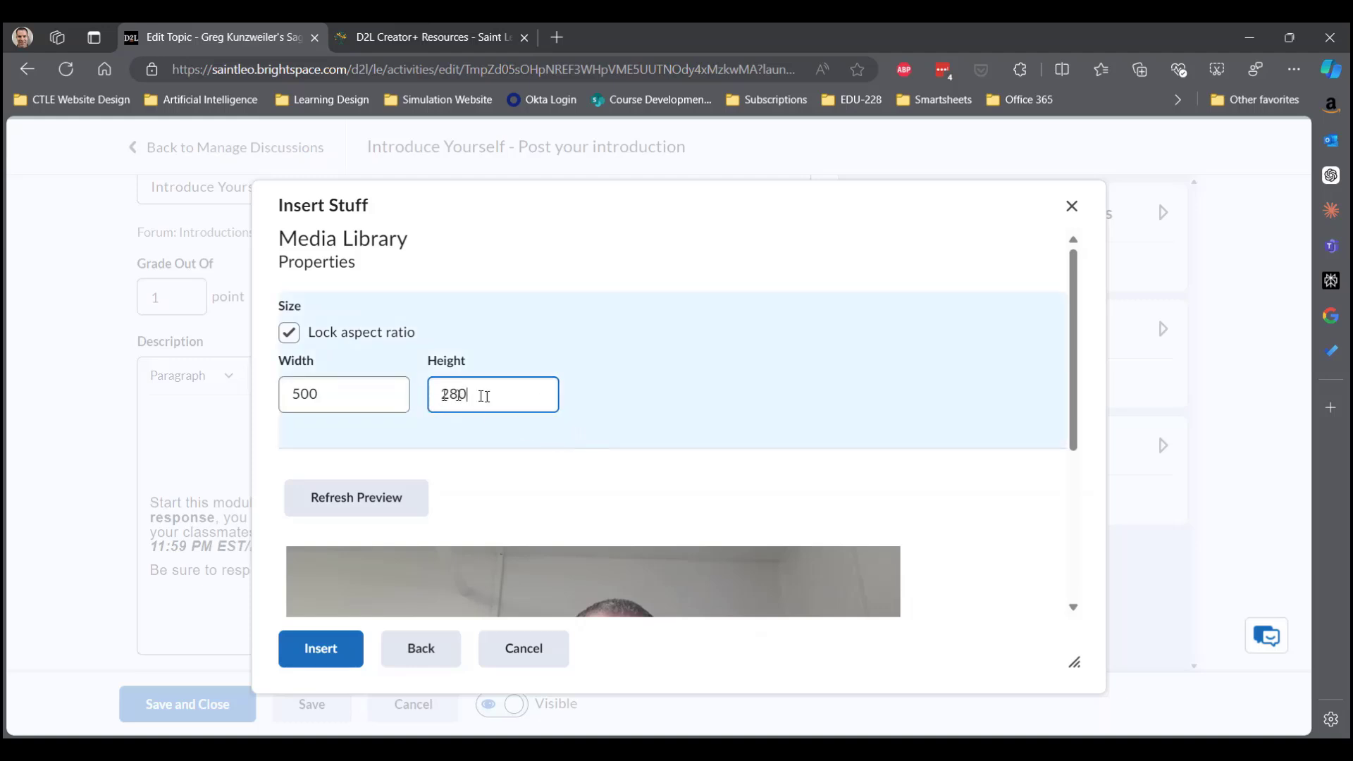
left_click_drag(1065, 374, 1078, 598)
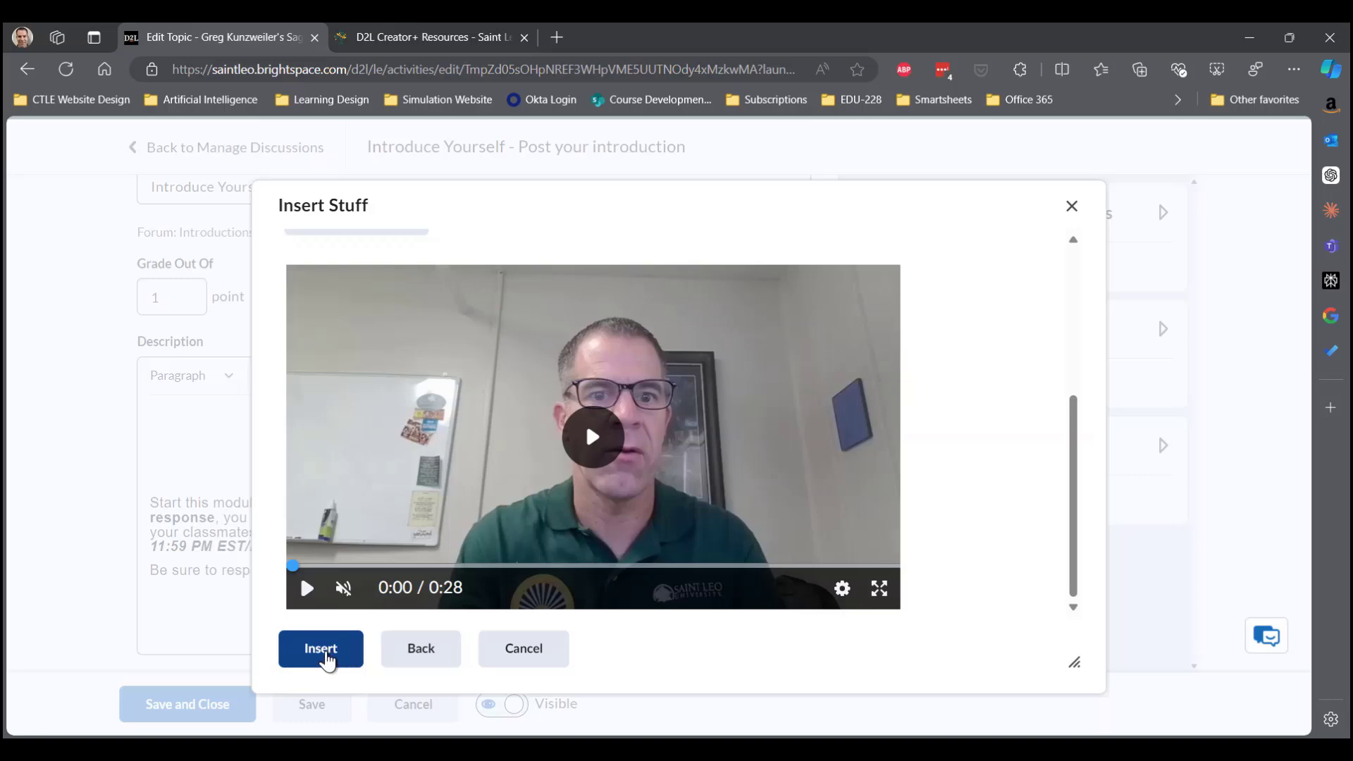
left_click(327, 661)
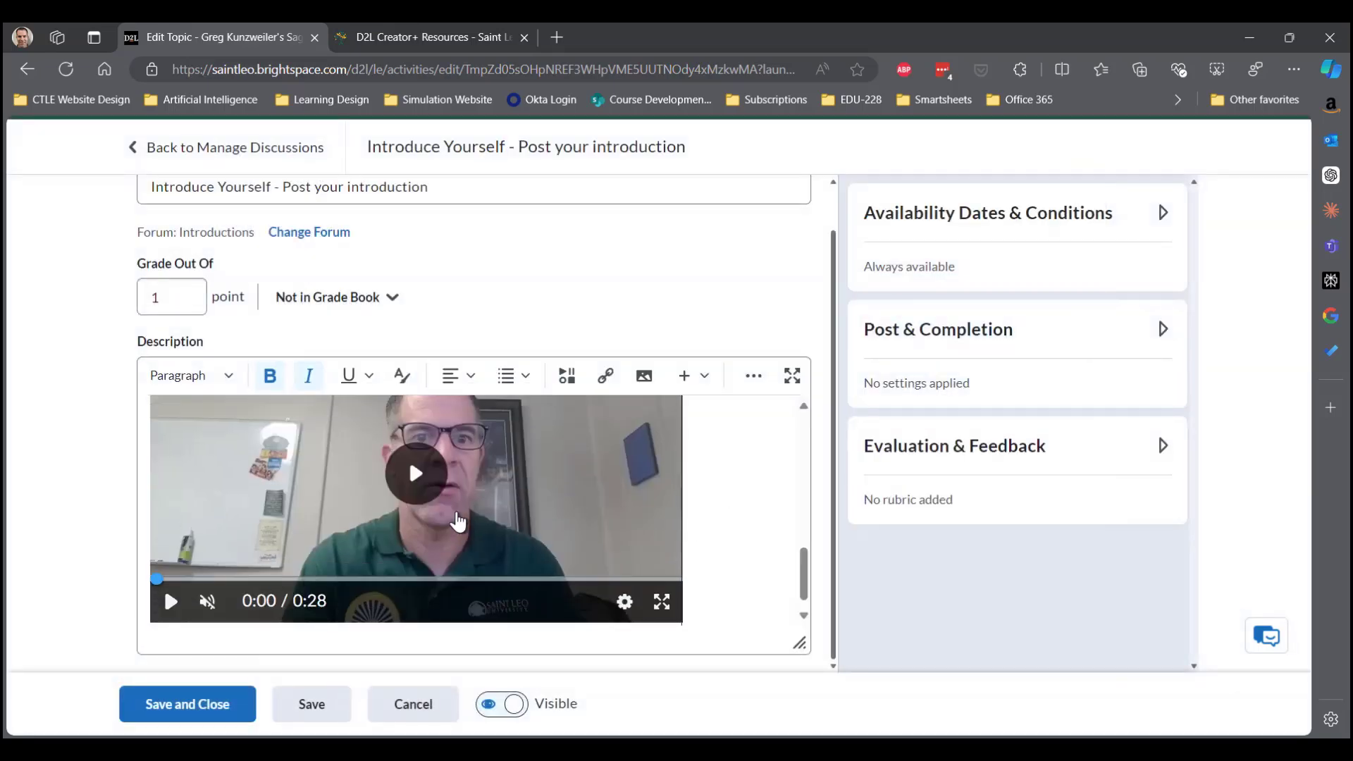
left_click_drag(806, 564, 830, 604)
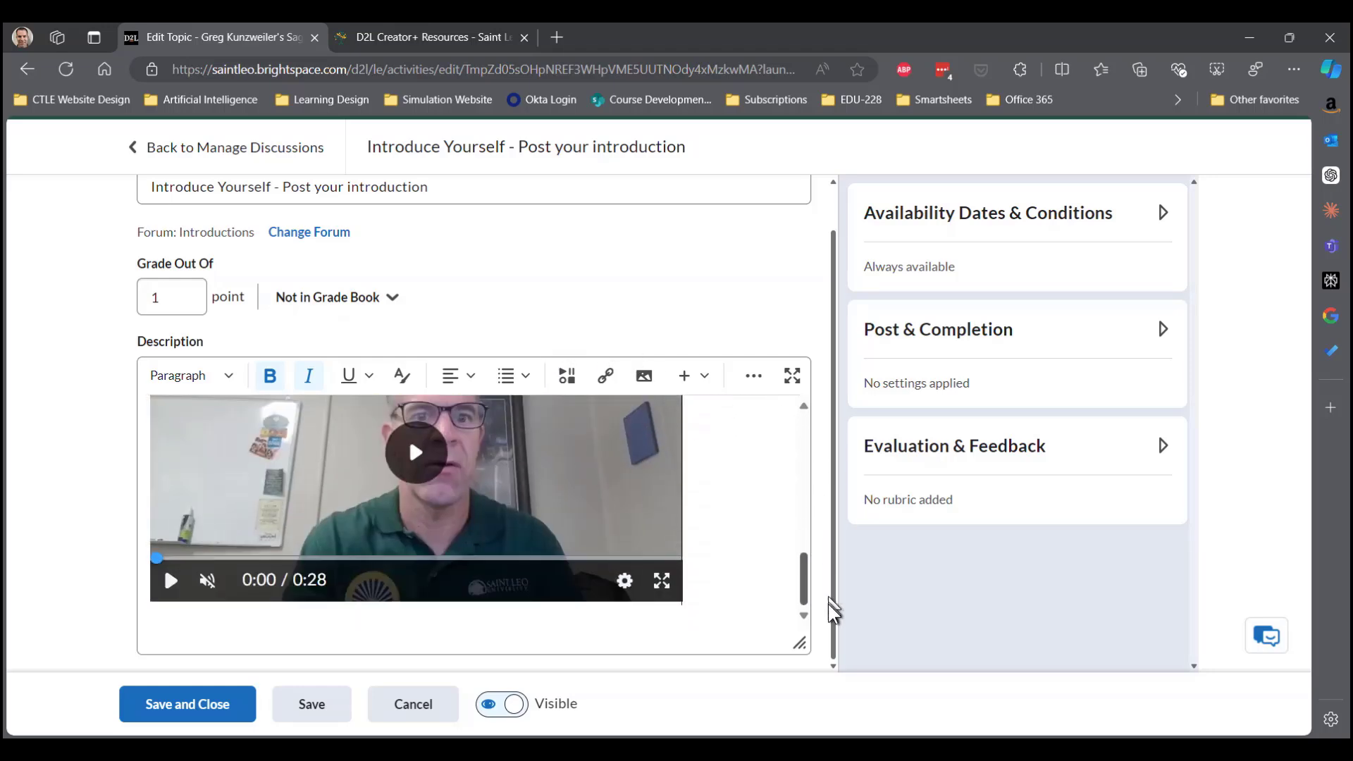
left_click(227, 709)
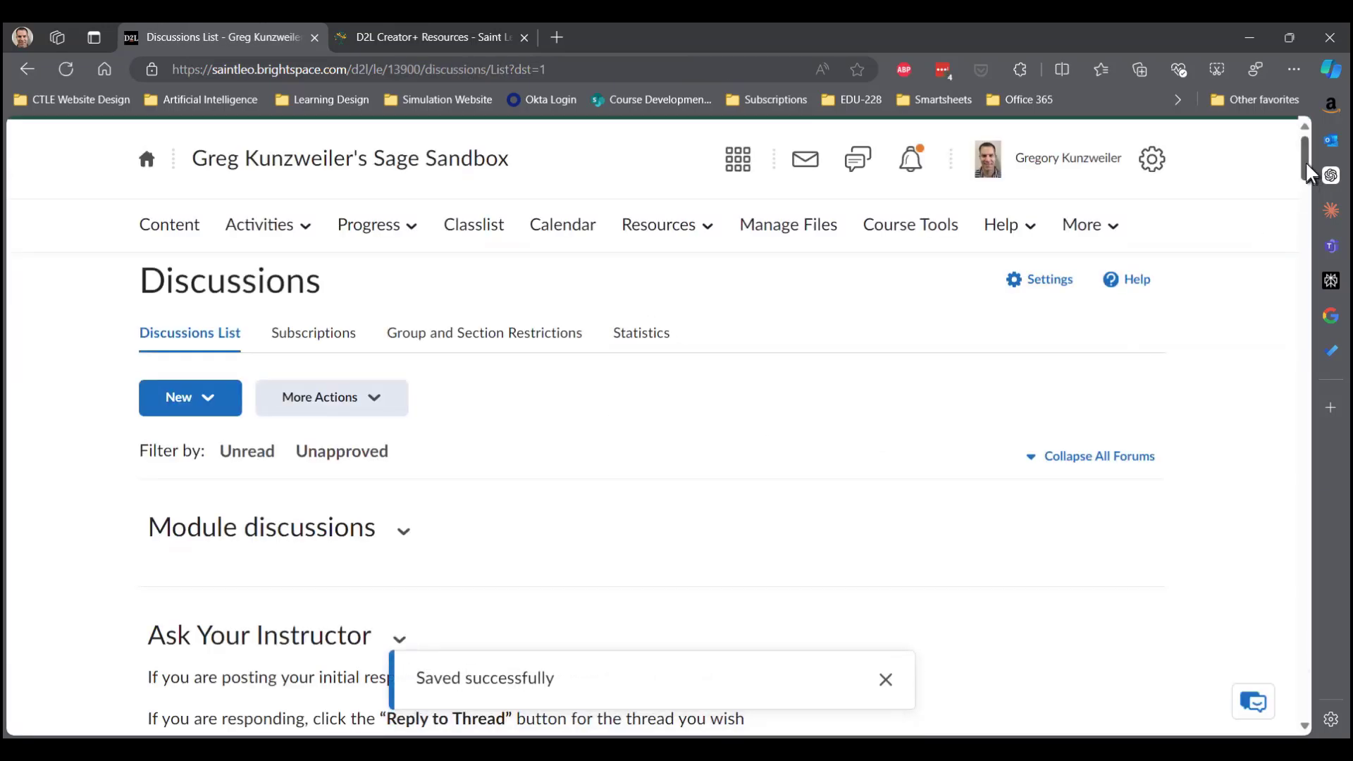
Play the embedded video briefly in the Introduce Yourself topic of the discussions list, and pause it.
left_click_drag(1305, 161, 1310, 275)
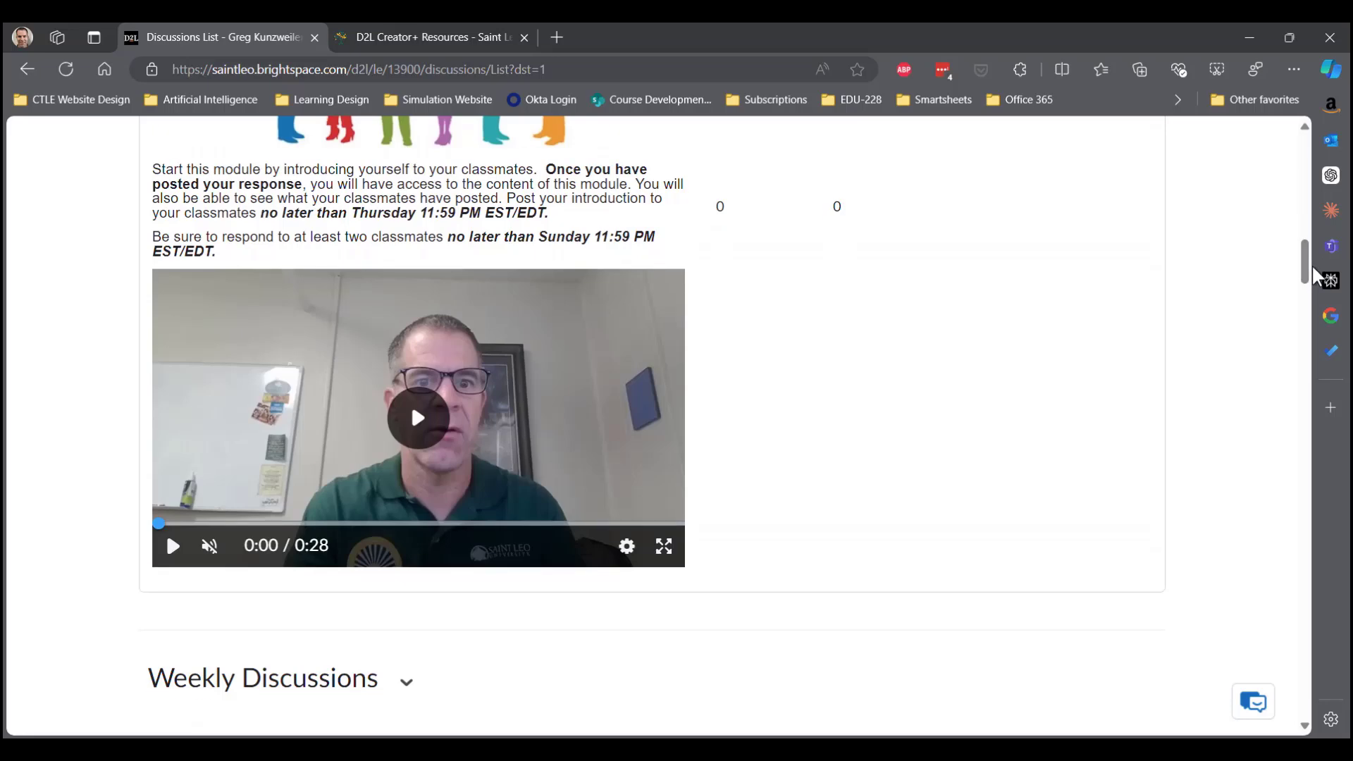
left_click(418, 419)
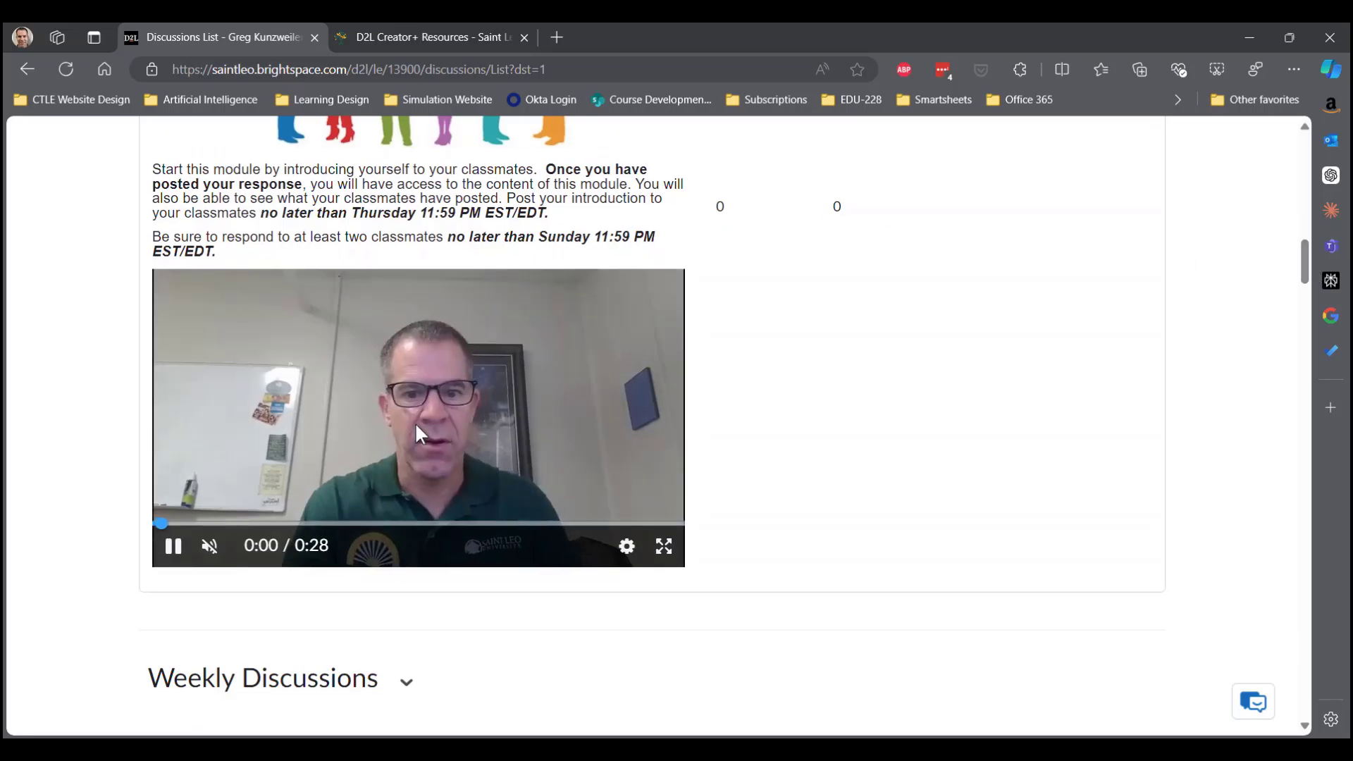
left_click(174, 547)
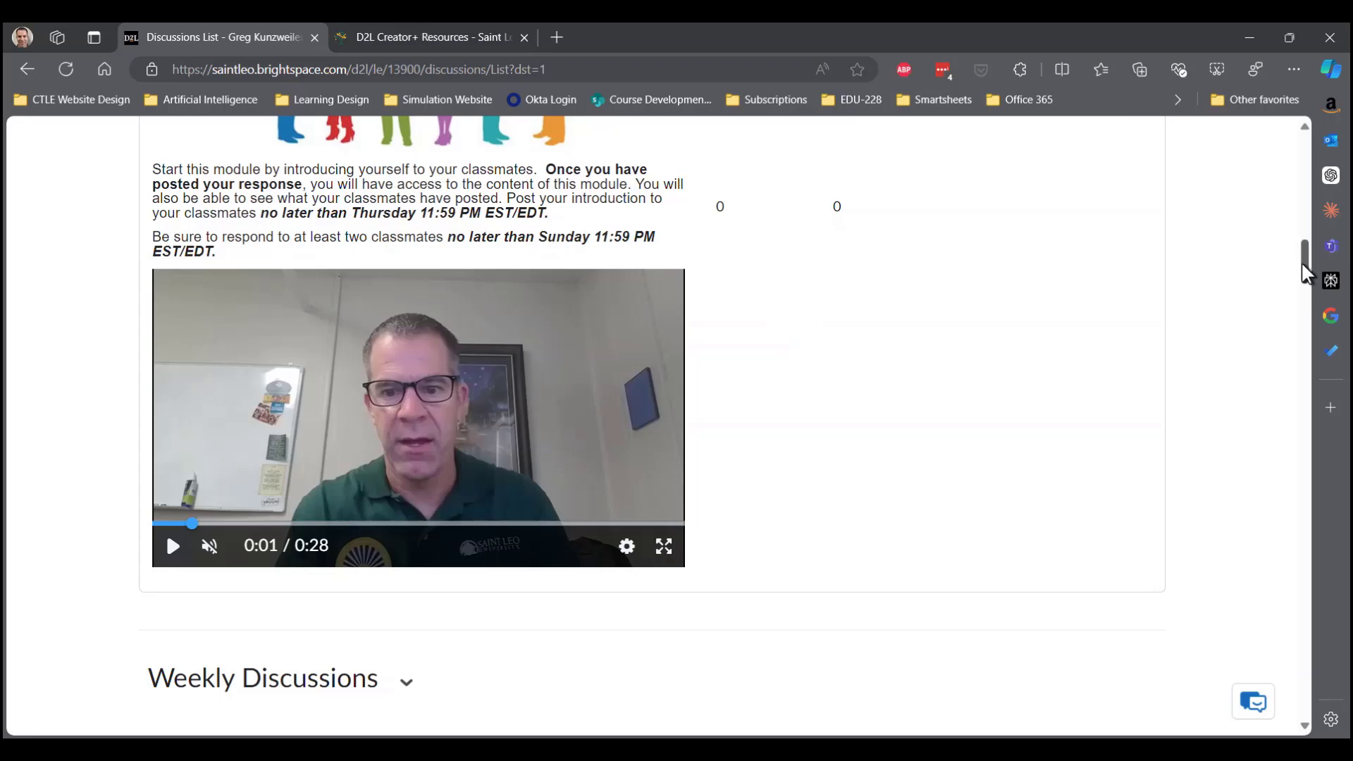
left_click_drag(1304, 260, 1307, 152)
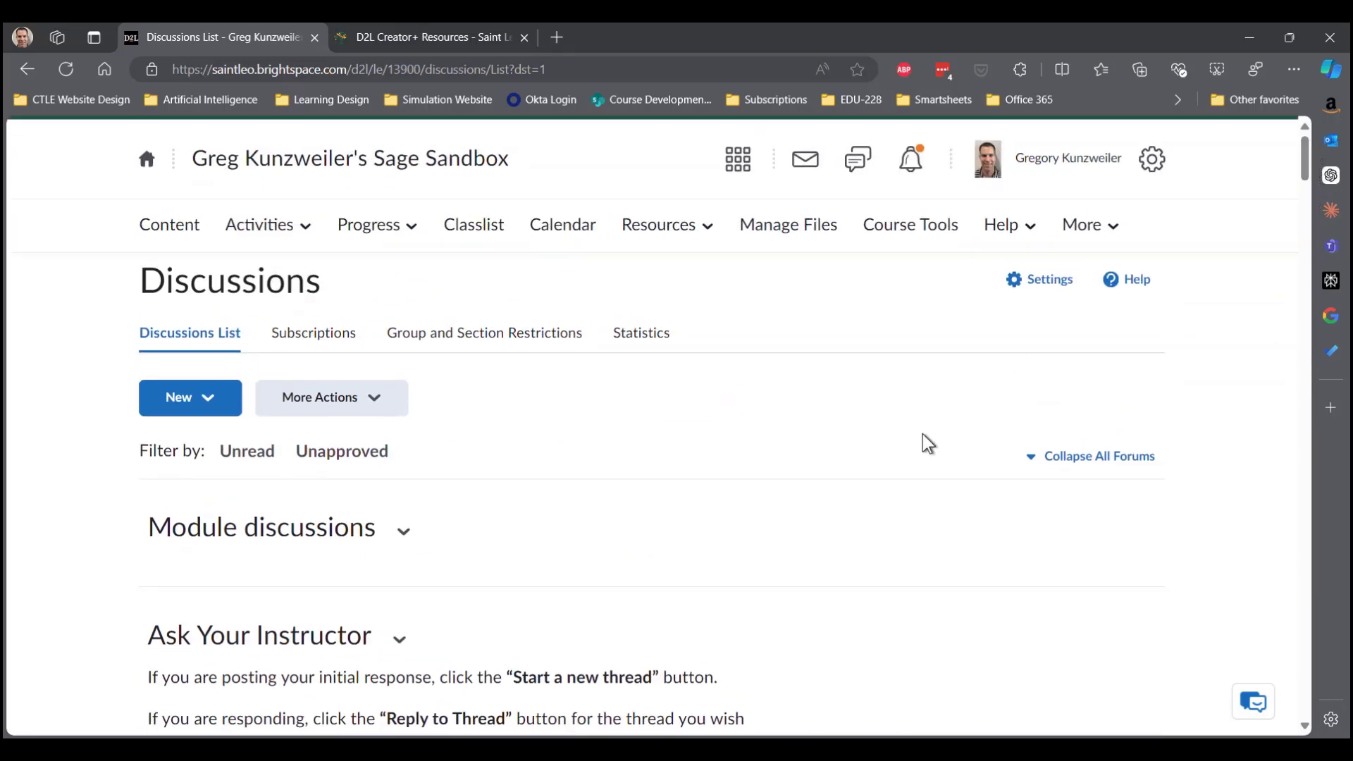